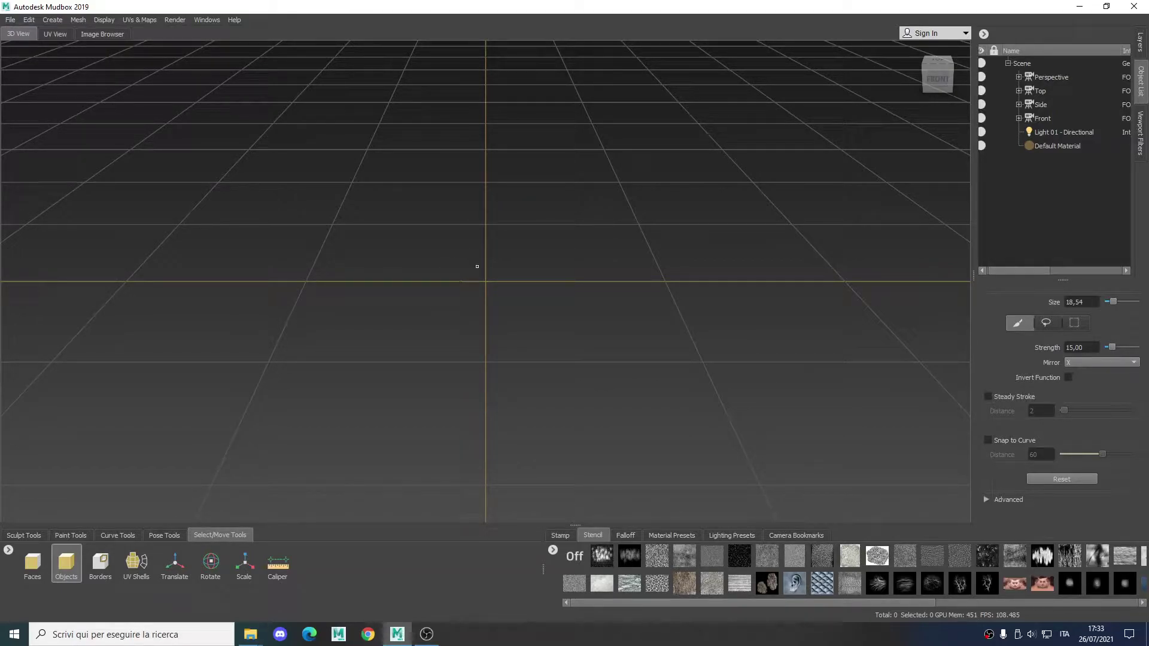
- Start a new scene without saving the current one and dismiss the welcome window
{"action": "left_click", "coordinate": [14, 20]}
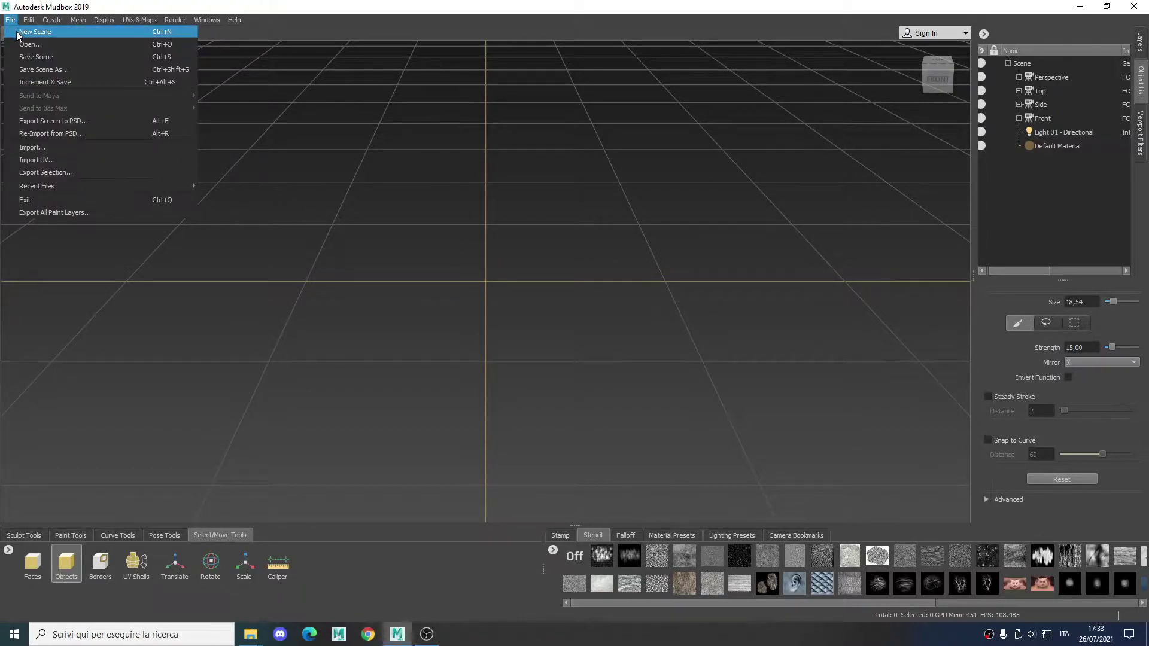
{"action": "left_click", "coordinate": [18, 33]}
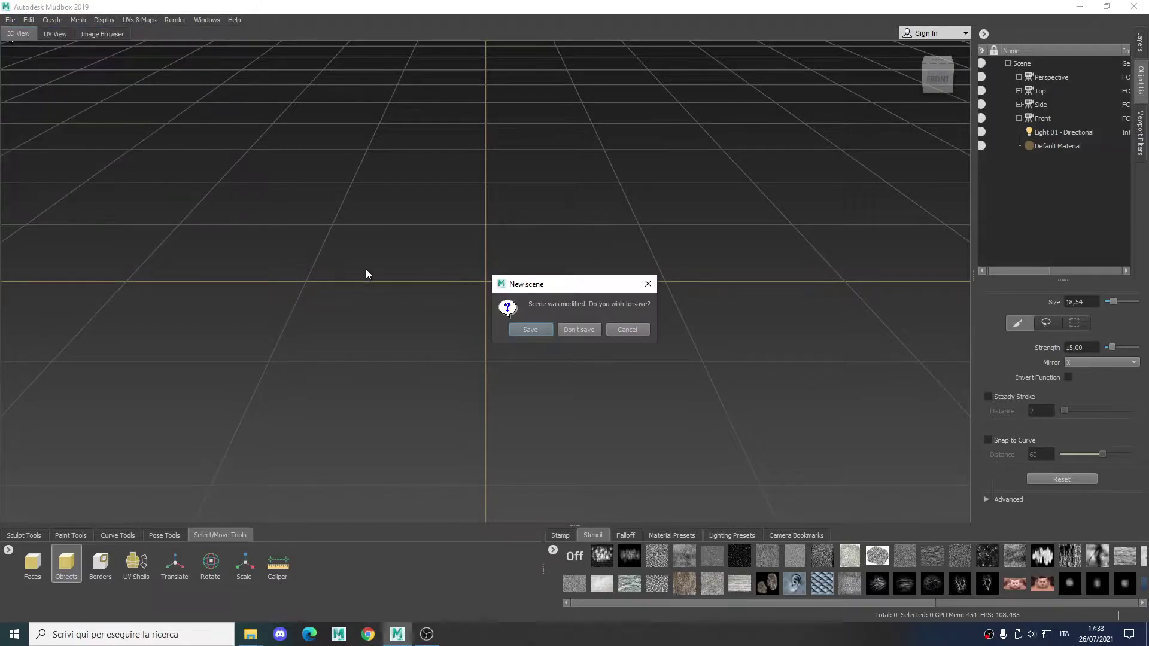
{"action": "left_click", "coordinate": [591, 327]}
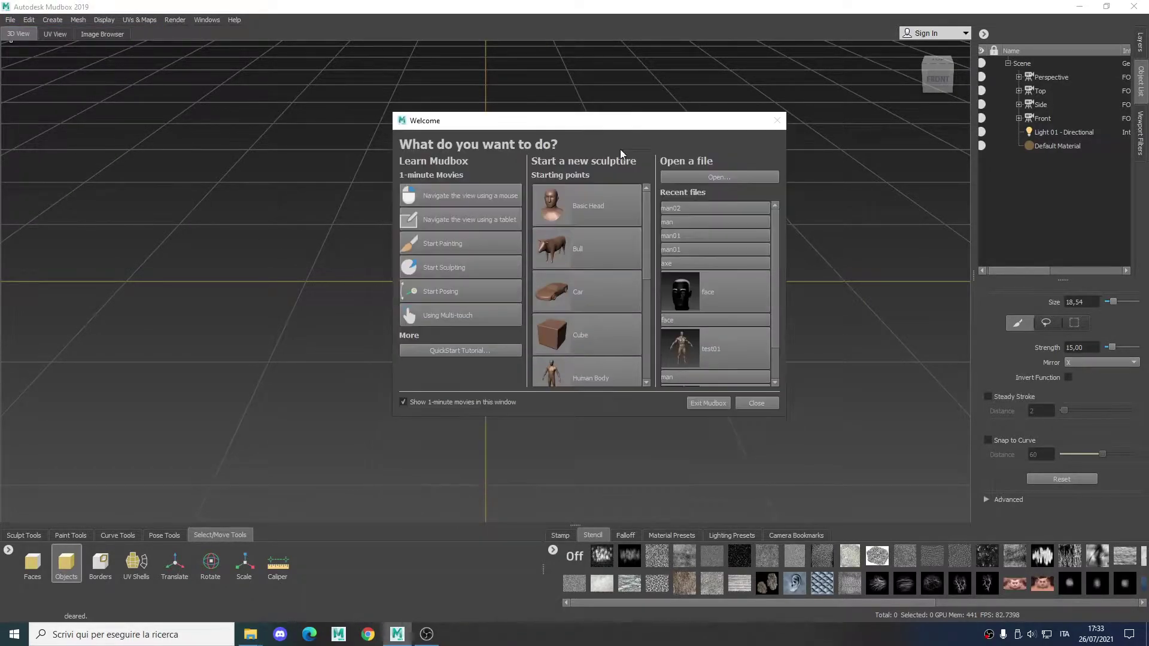
{"action": "left_click", "coordinate": [754, 402]}
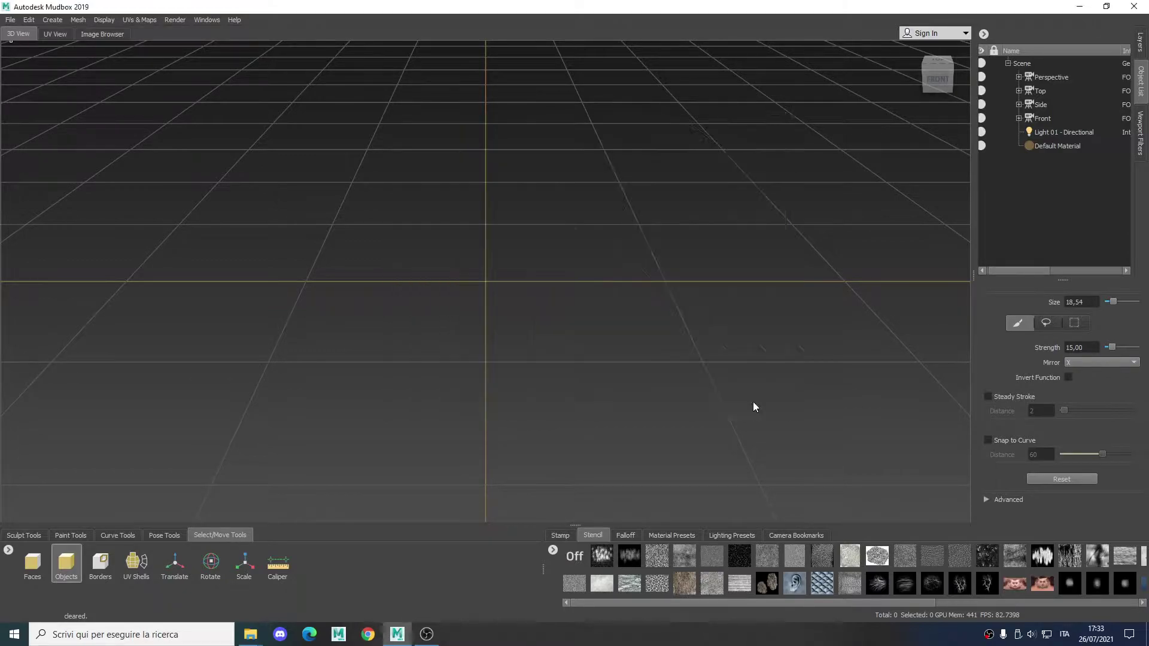
- Import the model man02.obj from the refs folder into the empty scene
{"action": "left_click", "coordinate": [11, 20]}
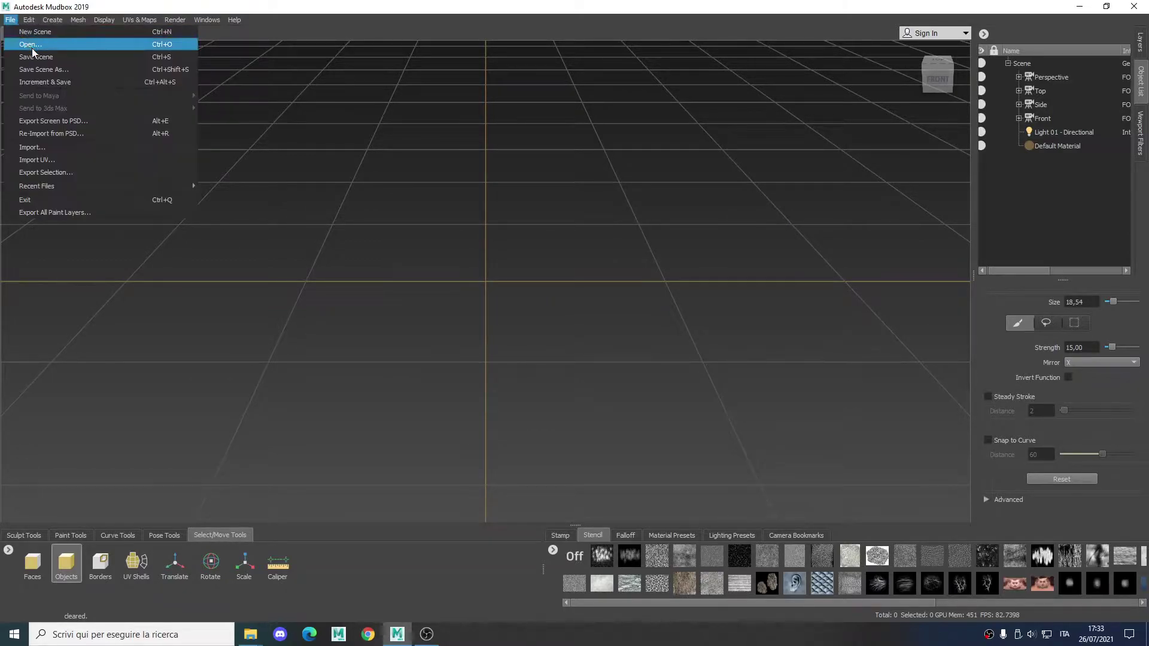
{"action": "left_click", "coordinate": [79, 148]}
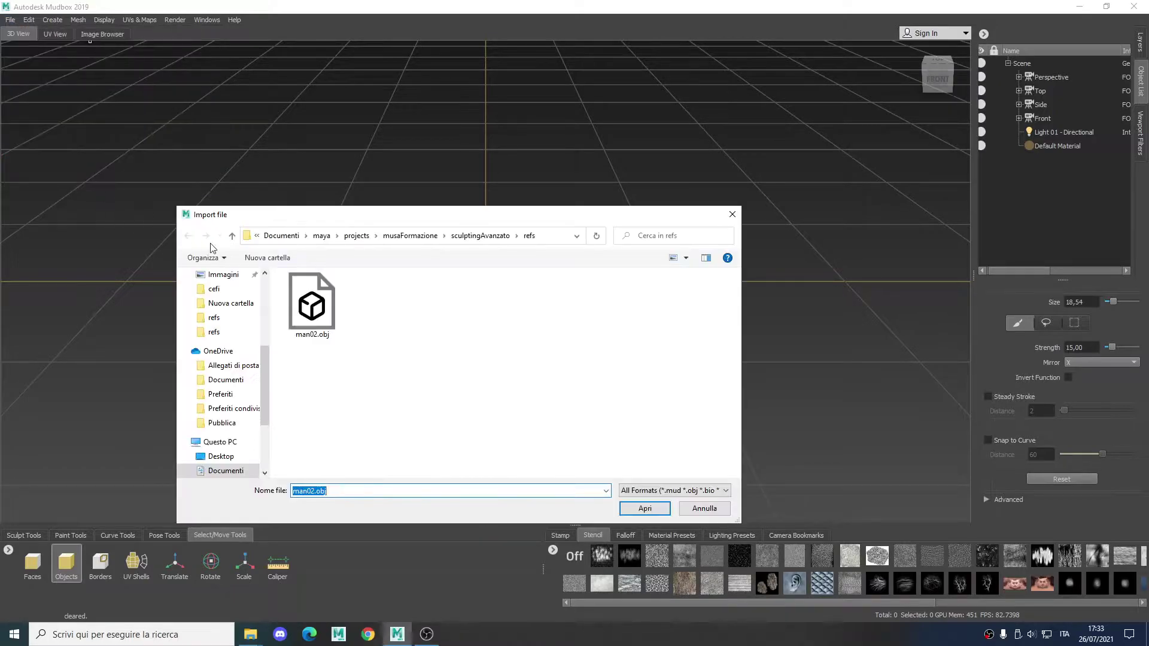
{"action": "left_click", "coordinate": [320, 314]}
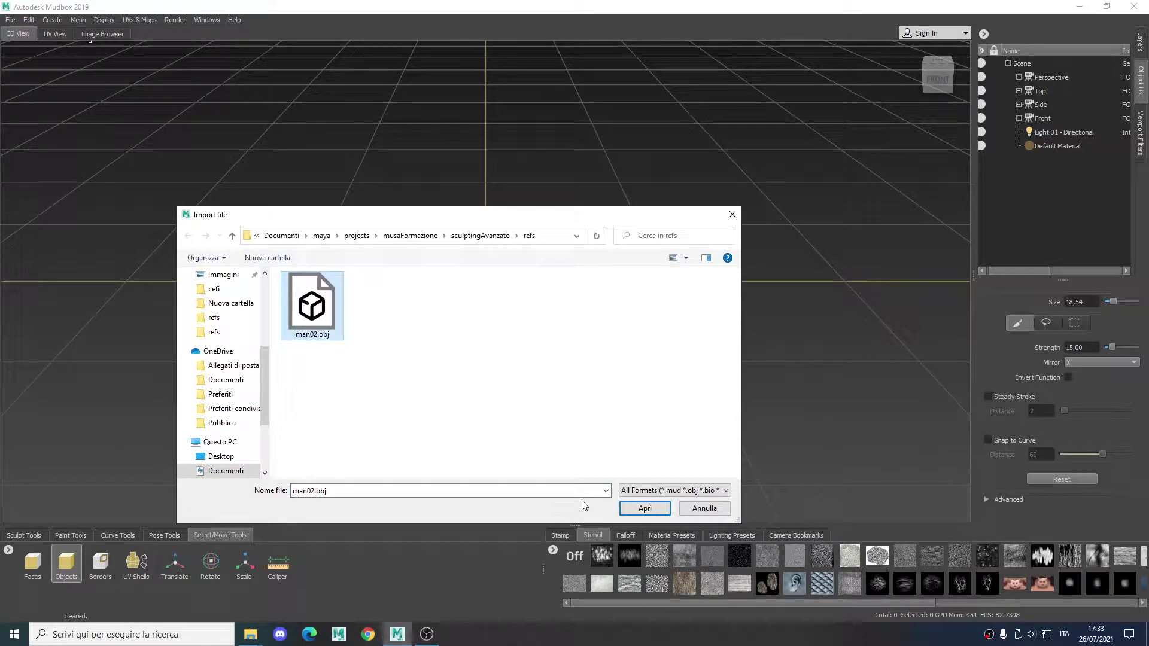
{"action": "left_click", "coordinate": [645, 508]}
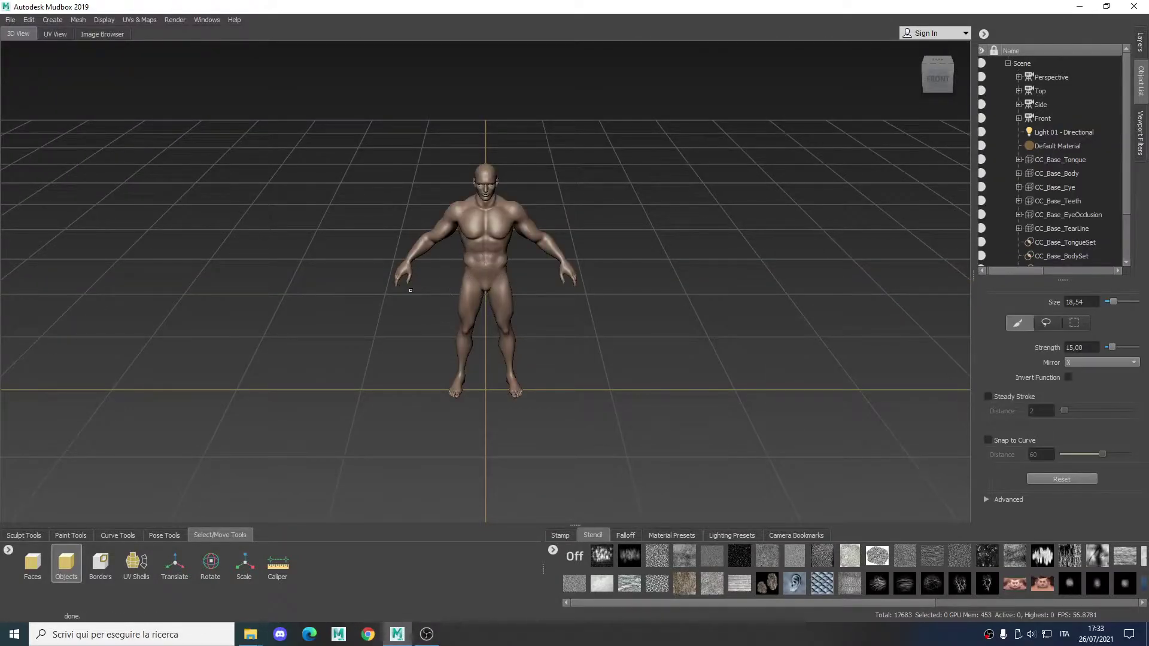
- Turn on the Perspective camera's image plane and set its depth to 500
{"action": "right_click_drag", "start_coordinate": [472, 220], "coordinate": [551, 326], "text": "alt"}
{"action": "left_click_drag", "start_coordinate": [551, 325], "coordinate": [580, 193], "text": "alt"}
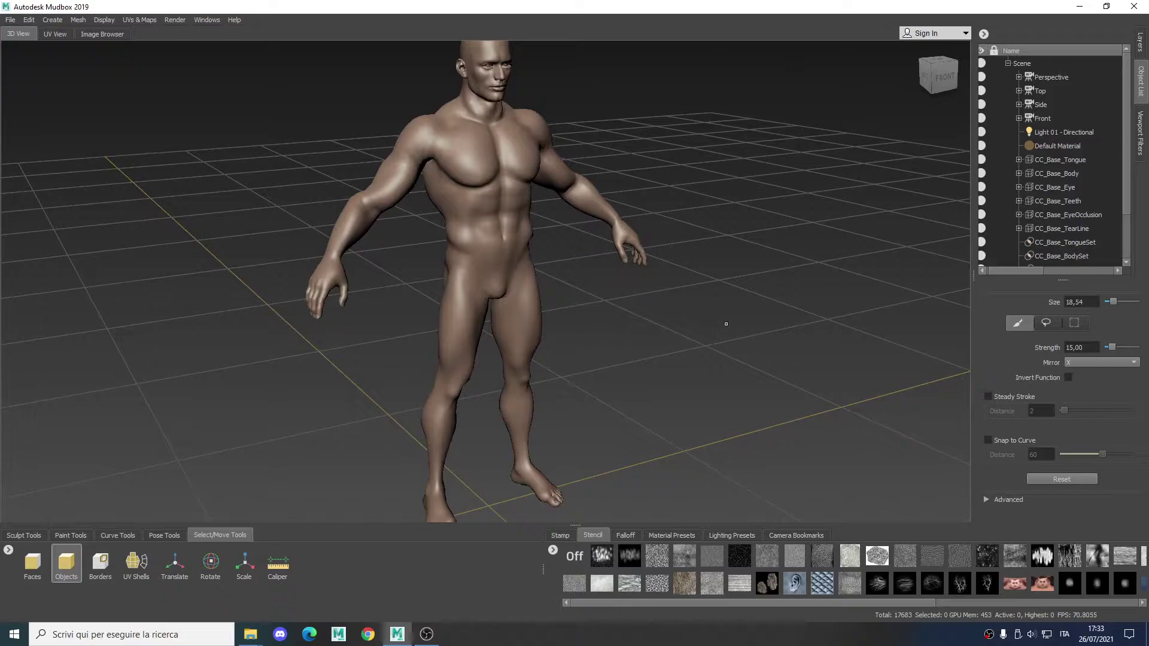
{"action": "left_click", "coordinate": [1019, 77]}
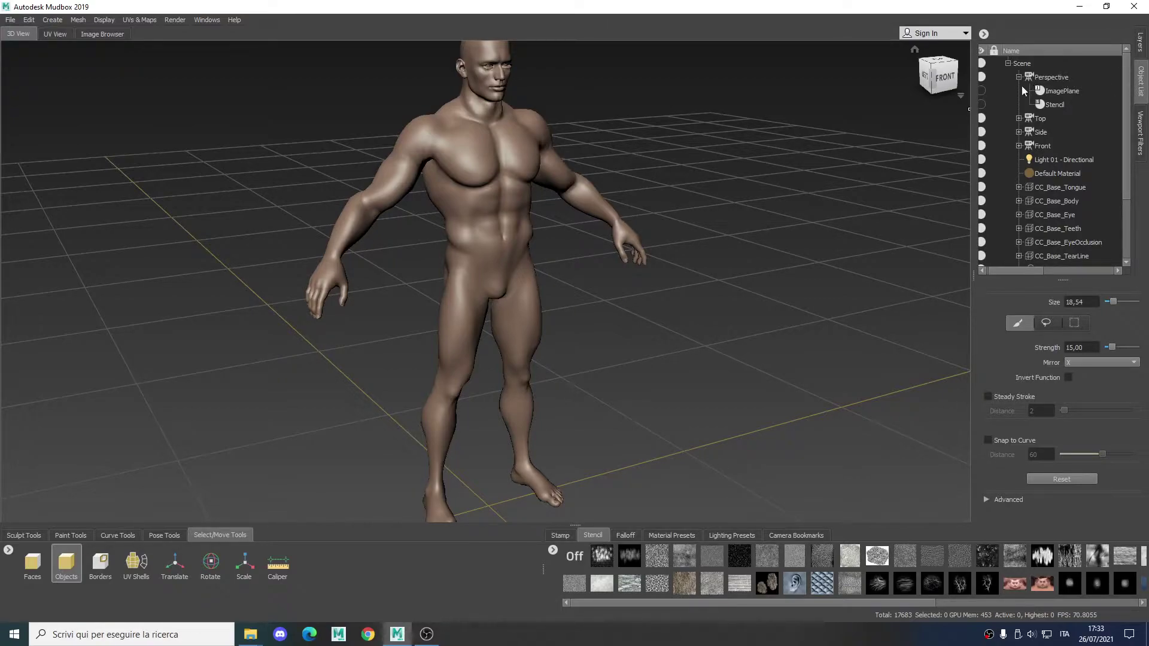
{"action": "left_click", "coordinate": [986, 90]}
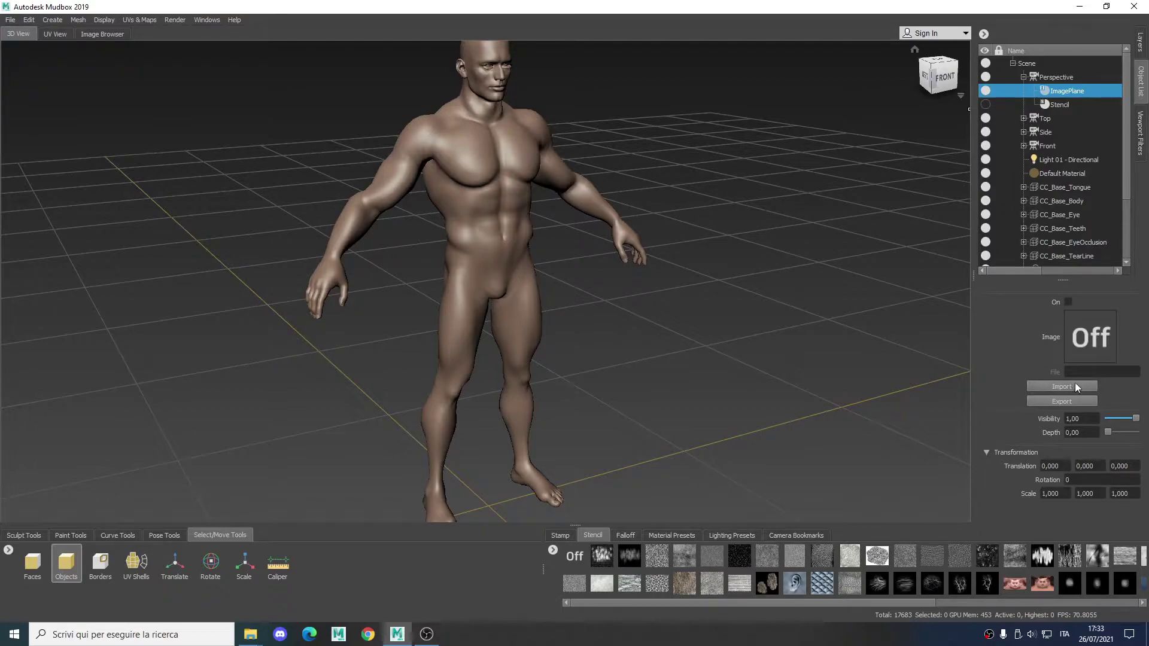
{"action": "left_click", "coordinate": [1068, 302]}
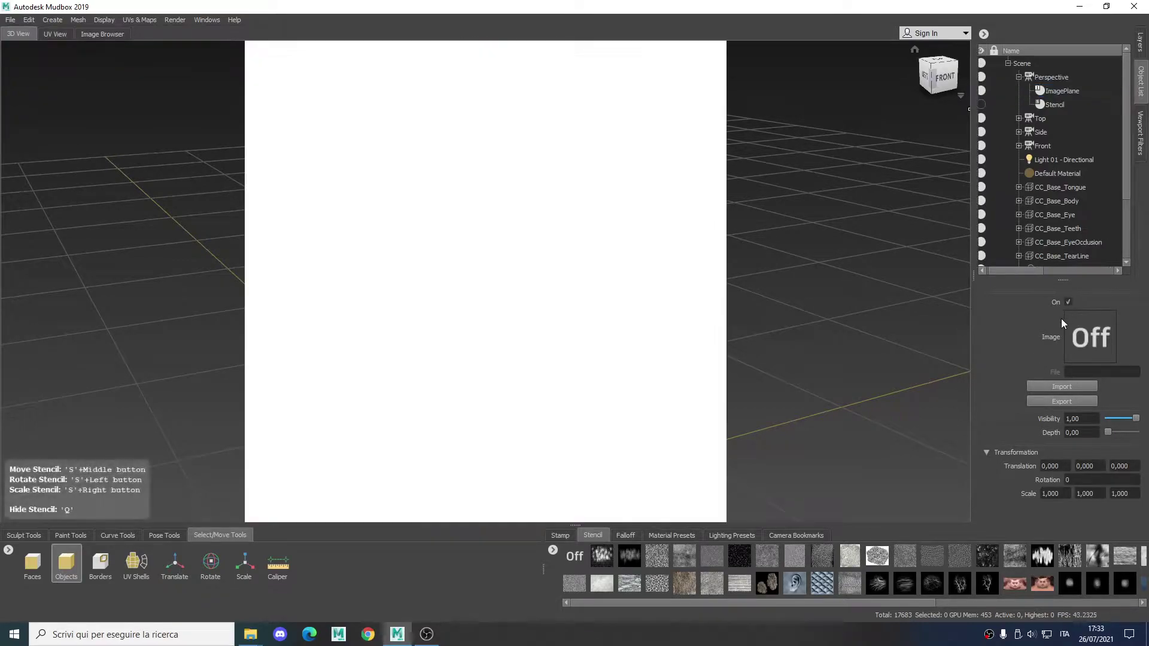
{"action": "left_click", "coordinate": [1074, 432]}
{"action": "type", "text": "500"}
{"action": "key", "text": "Return"}
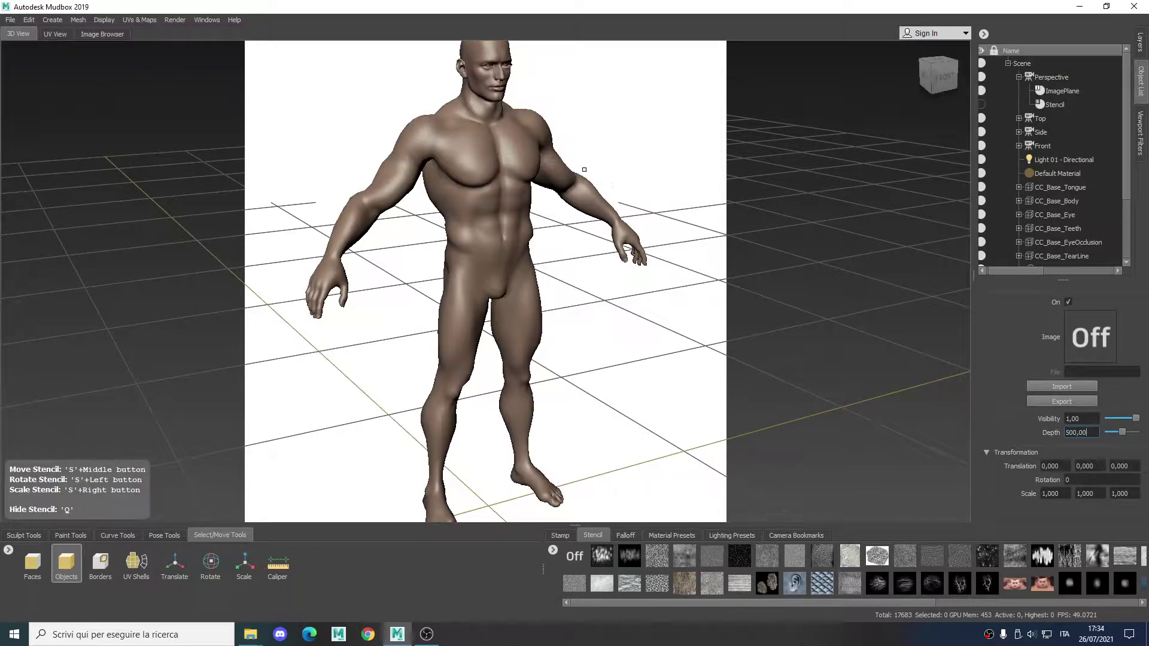
- Load ref.jpg from the refs folder as the image for the Perspective image plane
{"action": "left_click", "coordinate": [1061, 388]}
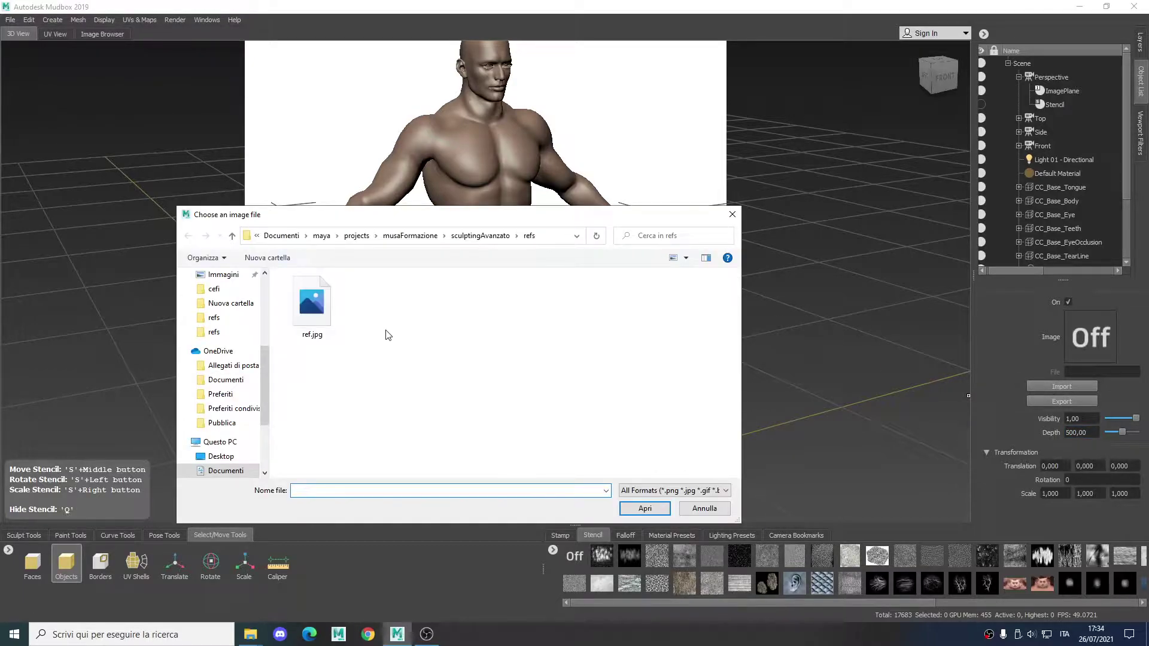
{"action": "left_click", "coordinate": [333, 309]}
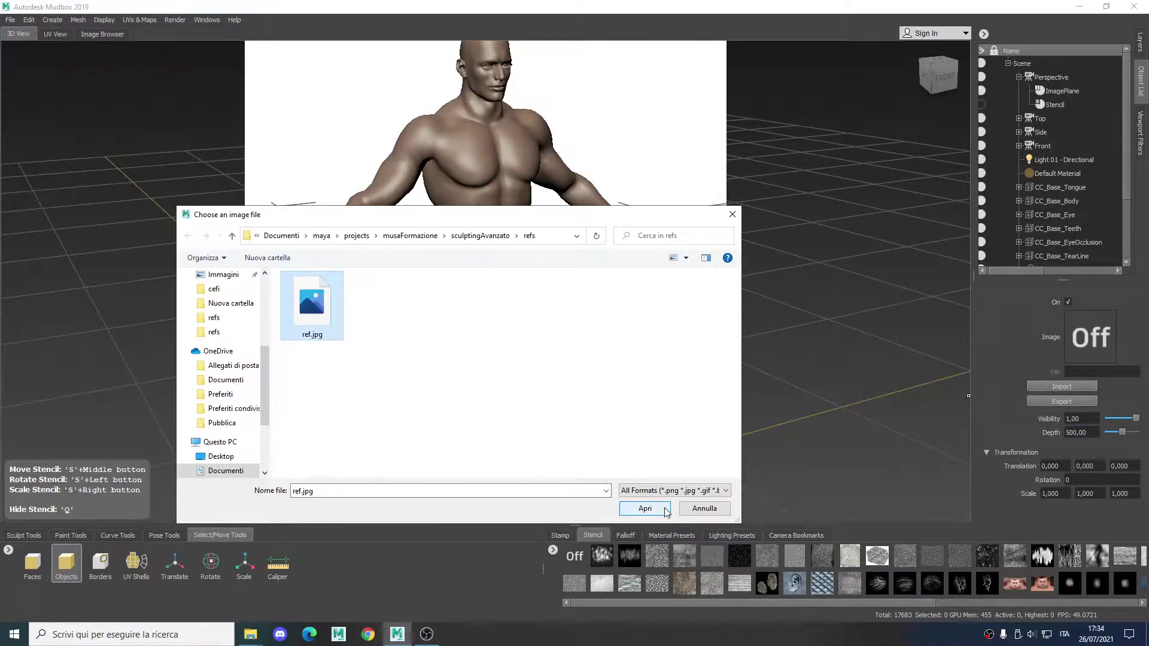
{"action": "left_click", "coordinate": [644, 508]}
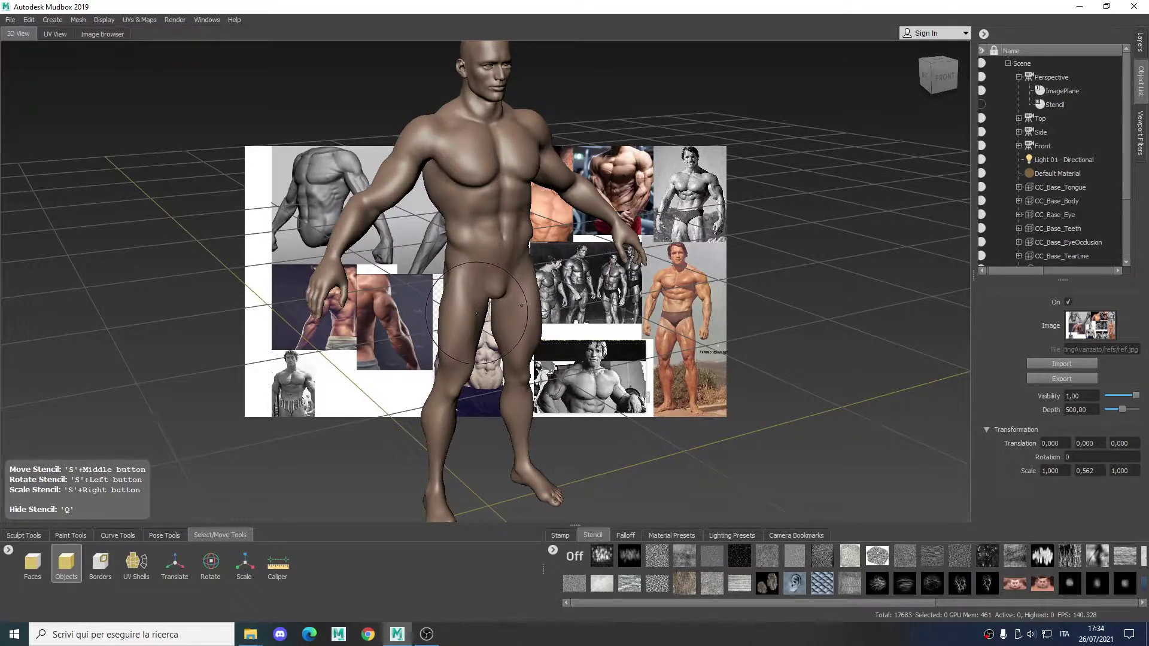
- Examine the male figure from closer against the enlarged reference collage, framing its head and torso
{"action": "right_click_drag", "start_coordinate": [477, 313], "coordinate": [508, 313], "text": "alt"}
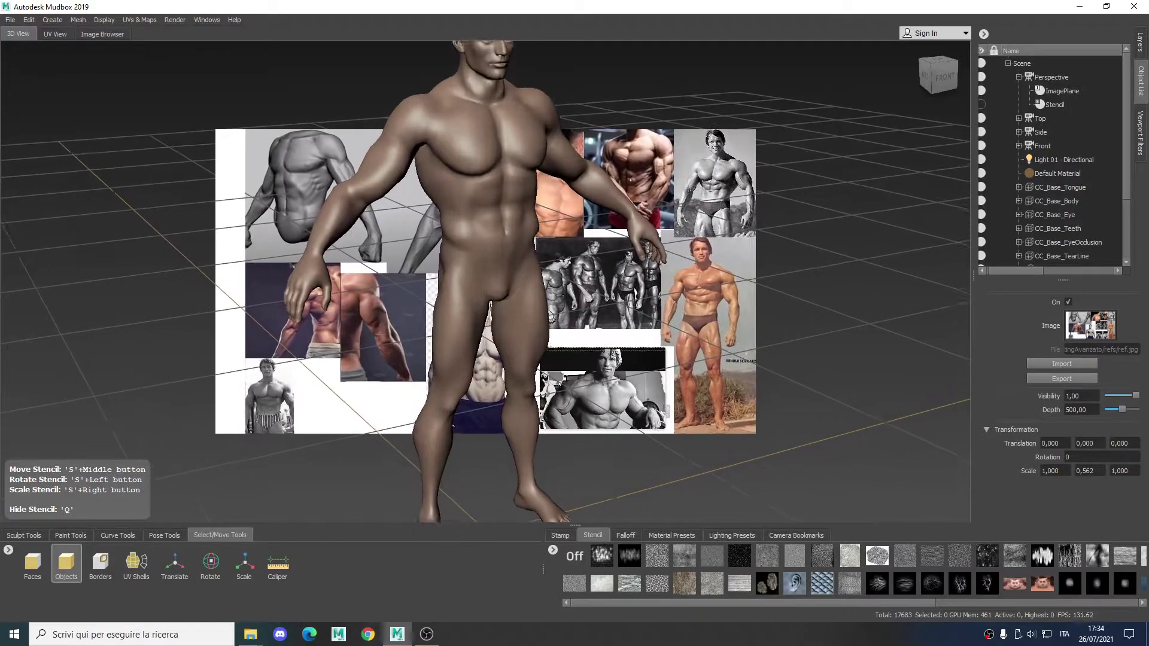
{"action": "scroll", "coordinate": [476, 312], "scroll_direction": "up", "scroll_amount": 5}
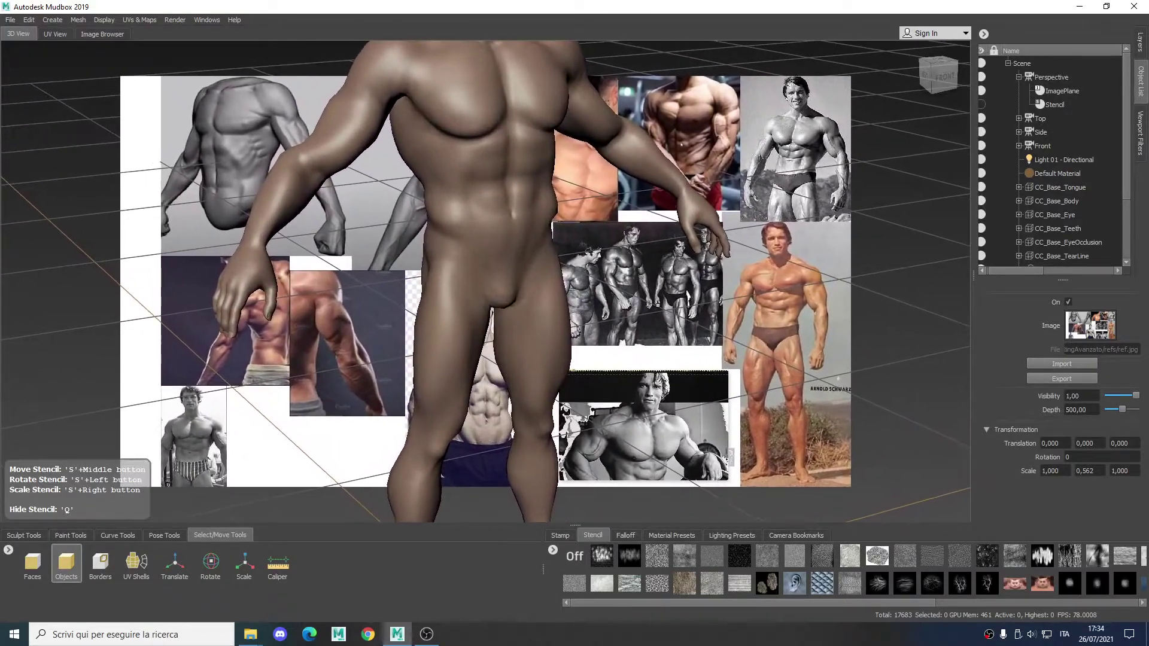
{"action": "scroll", "coordinate": [485, 299], "scroll_direction": "up", "scroll_amount": 4}
{"action": "right_click_drag", "start_coordinate": [785, 327], "coordinate": [769, 329], "text": "alt"}
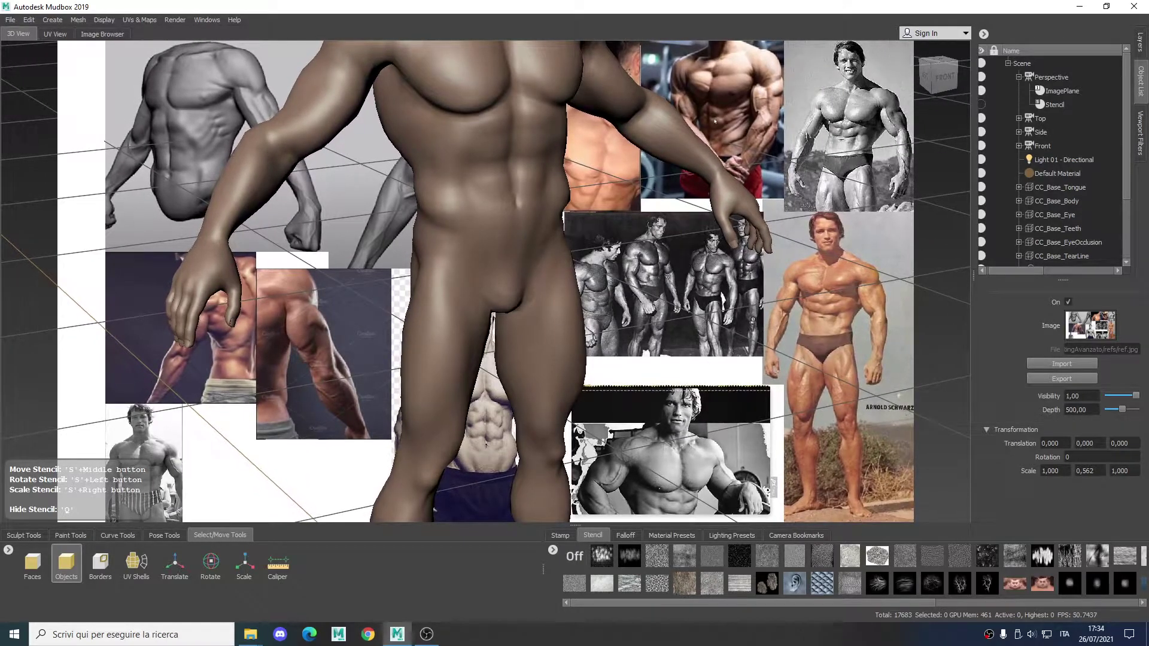
{"action": "scroll", "coordinate": [475, 281], "scroll_direction": "down", "scroll_amount": 6}
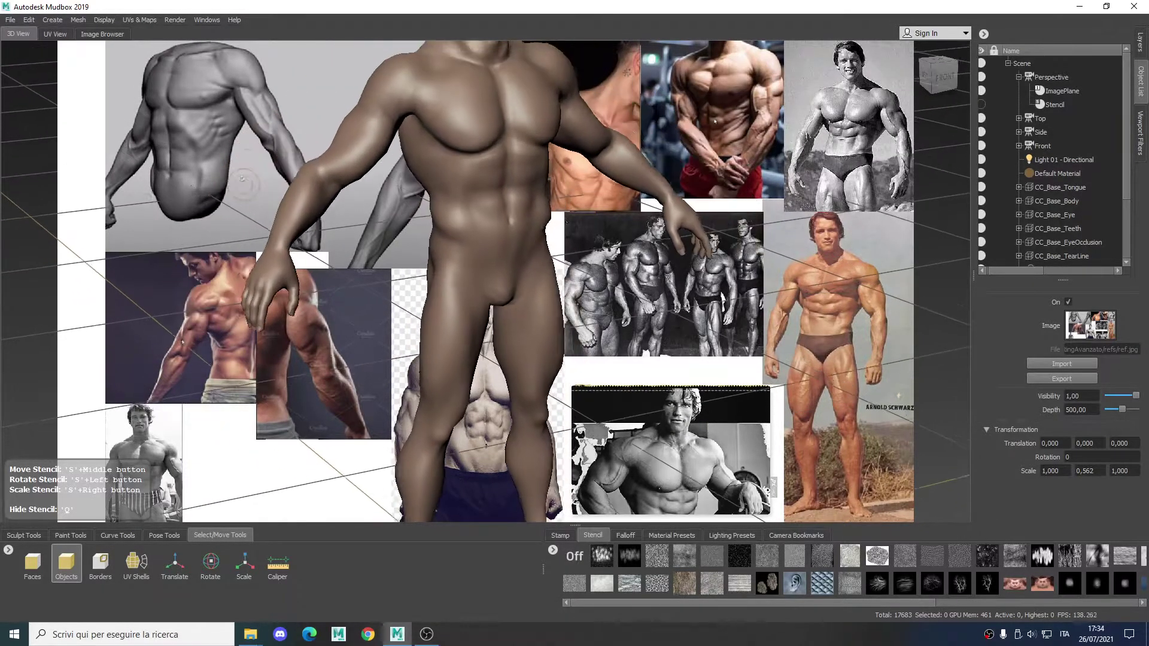
{"action": "left_click_drag", "start_coordinate": [429, 264], "coordinate": [461, 234], "text": "alt"}
{"action": "right_click_drag", "start_coordinate": [479, 361], "coordinate": [559, 378], "text": "alt"}
{"action": "middle_click_drag", "start_coordinate": [399, 229], "coordinate": [525, 308], "text": "alt"}
{"action": "left_click_drag", "start_coordinate": [525, 307], "coordinate": [507, 310], "text": "alt"}
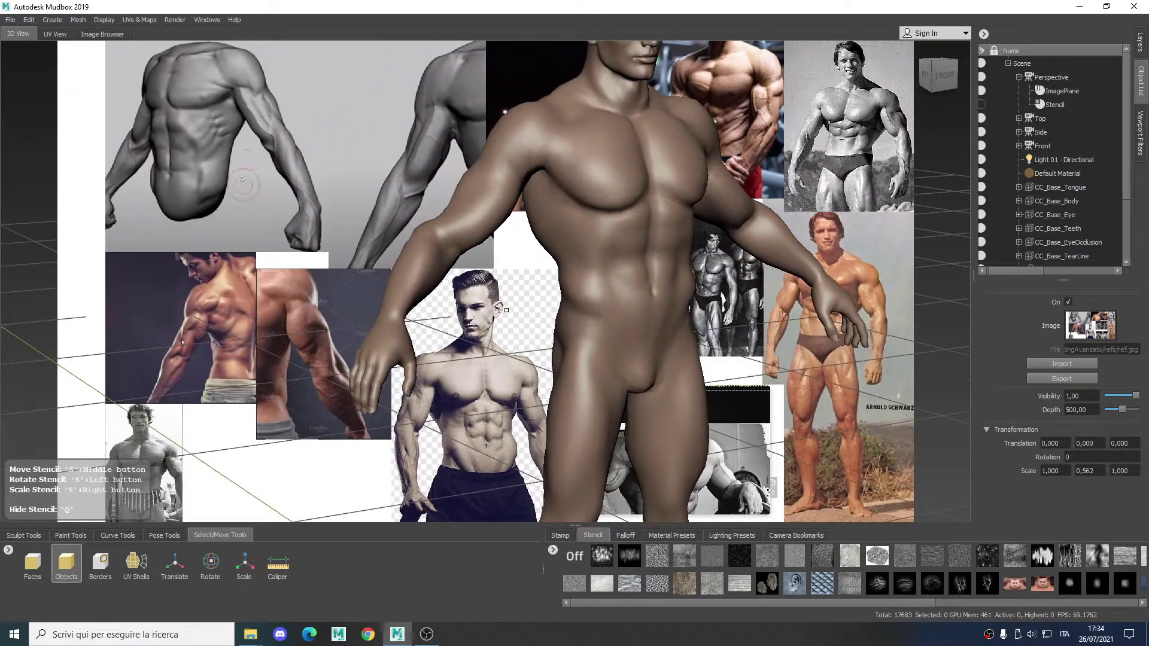
{"action": "mouse_move", "coordinate": [528, 260]}
{"action": "left_mouse_down", "text": "alt"}
{"action": "mouse_move", "coordinate": [500, 276]}
{"action": "mouse_move", "coordinate": [422, 271]}
{"action": "mouse_move", "coordinate": [575, 271]}
{"action": "mouse_move", "coordinate": [547, 271]}
{"action": "left_mouse_up", "text": "alt"}
{"action": "right_click_drag", "start_coordinate": [547, 272], "coordinate": [465, 326], "text": "alt"}
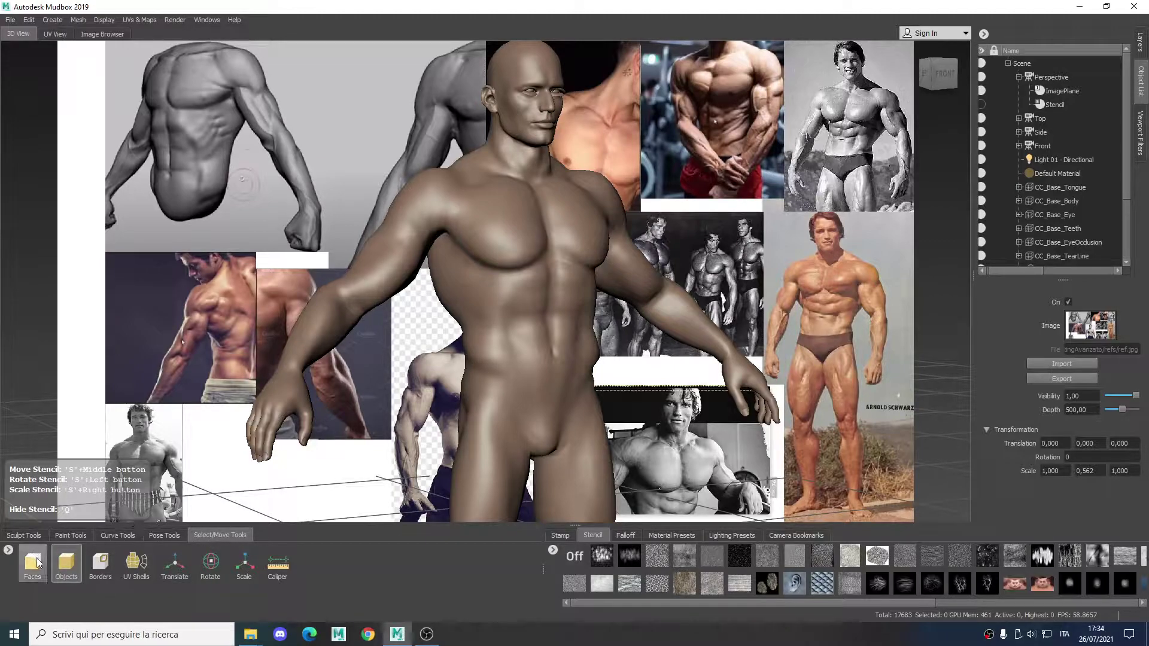
- Activate the Objects selection tool and display the set of sculpting tools
{"action": "left_click", "coordinate": [66, 565]}
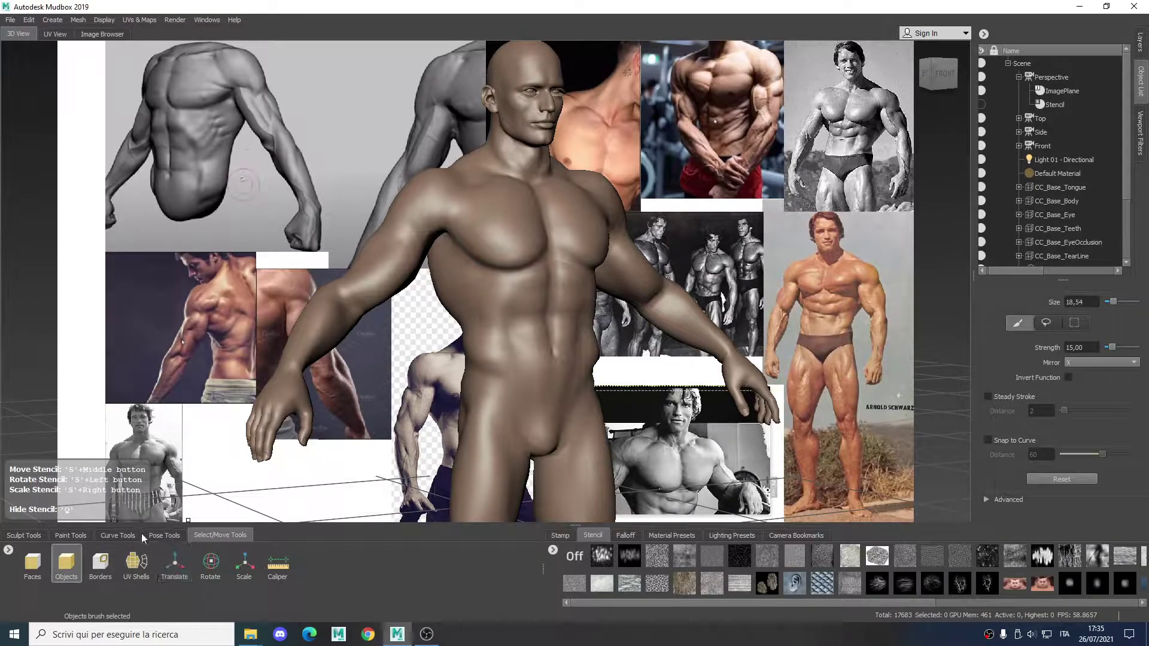
{"action": "left_click", "coordinate": [31, 534]}
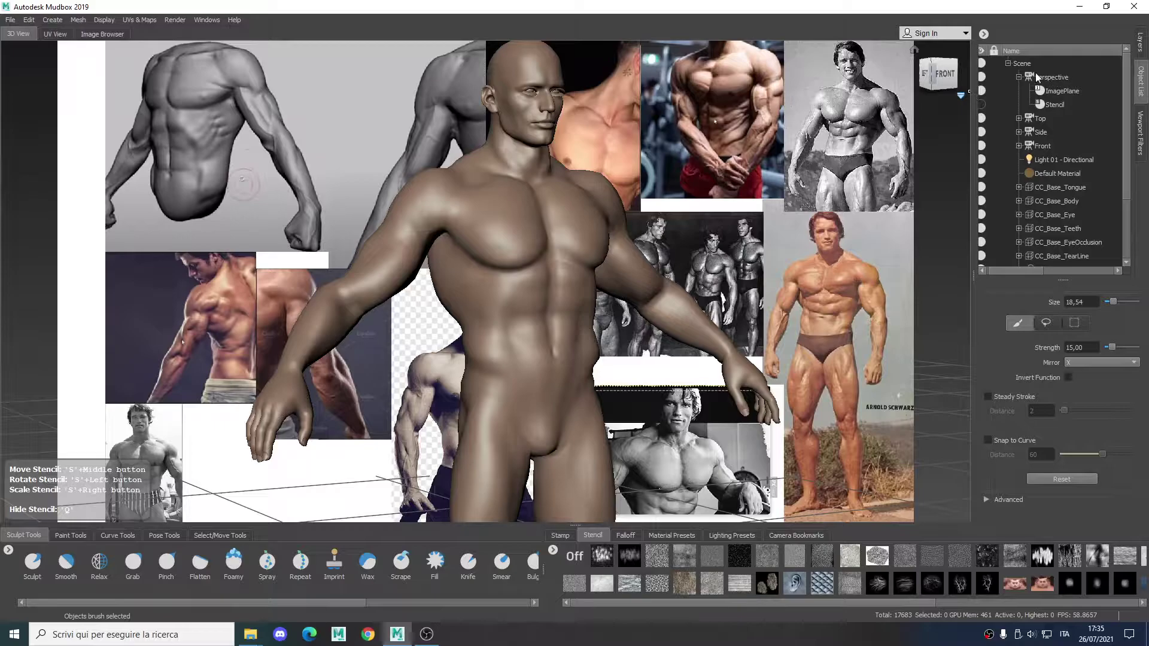
- Hide the CC_Base_Body and CC_Base_Tongue meshes one at a time and show each of them again
{"action": "mouse_move", "coordinate": [1126, 91]}
{"action": "left_mouse_down"}
{"action": "mouse_move", "coordinate": [1123, 149]}
{"action": "mouse_move", "coordinate": [1125, 91]}
{"action": "left_mouse_up"}
{"action": "left_click_drag", "start_coordinate": [998, 271], "coordinate": [996, 272]}
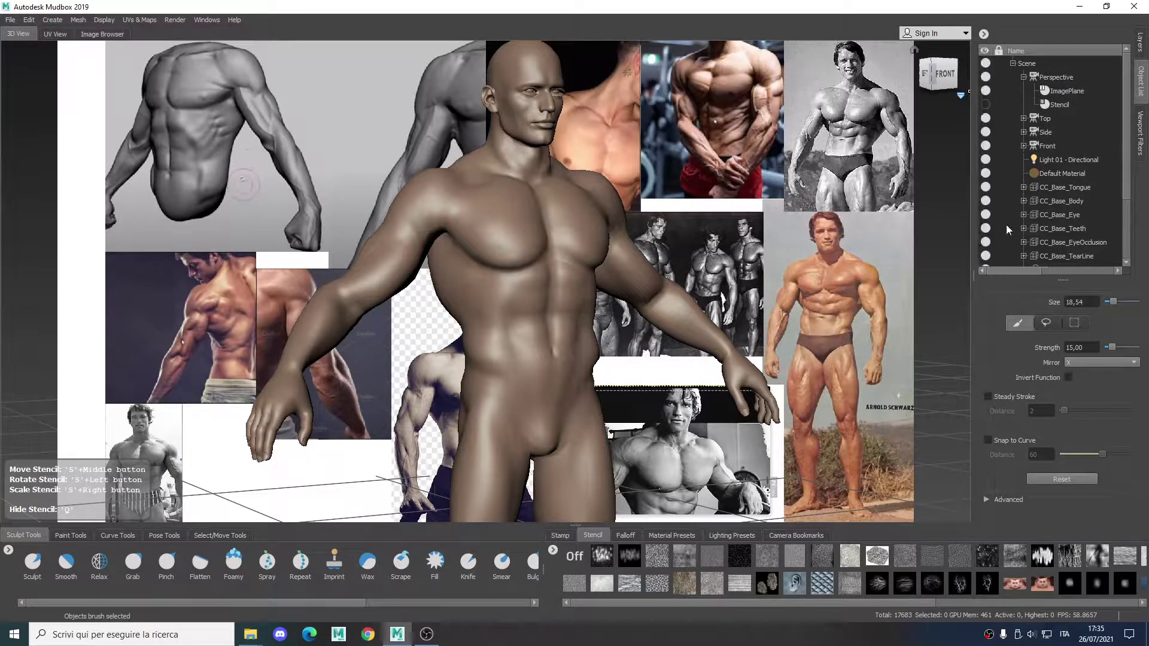
{"action": "left_click", "coordinate": [987, 201]}
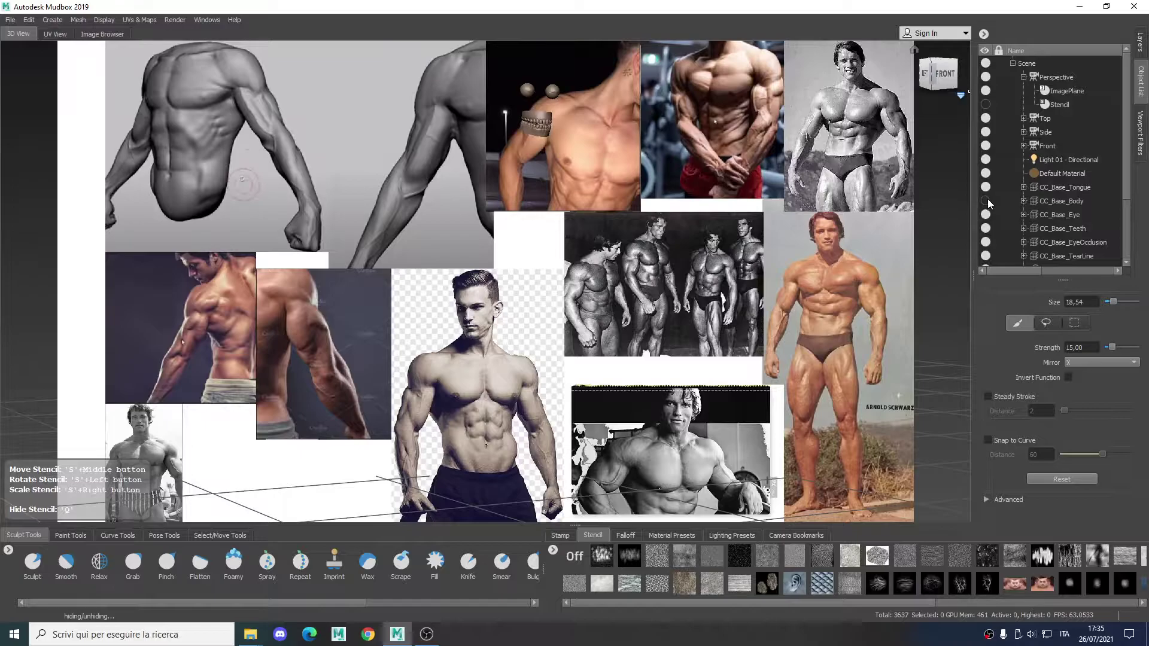
{"action": "left_click", "coordinate": [987, 200]}
{"action": "left_click", "coordinate": [987, 188]}
{"action": "left_click", "coordinate": [987, 188]}
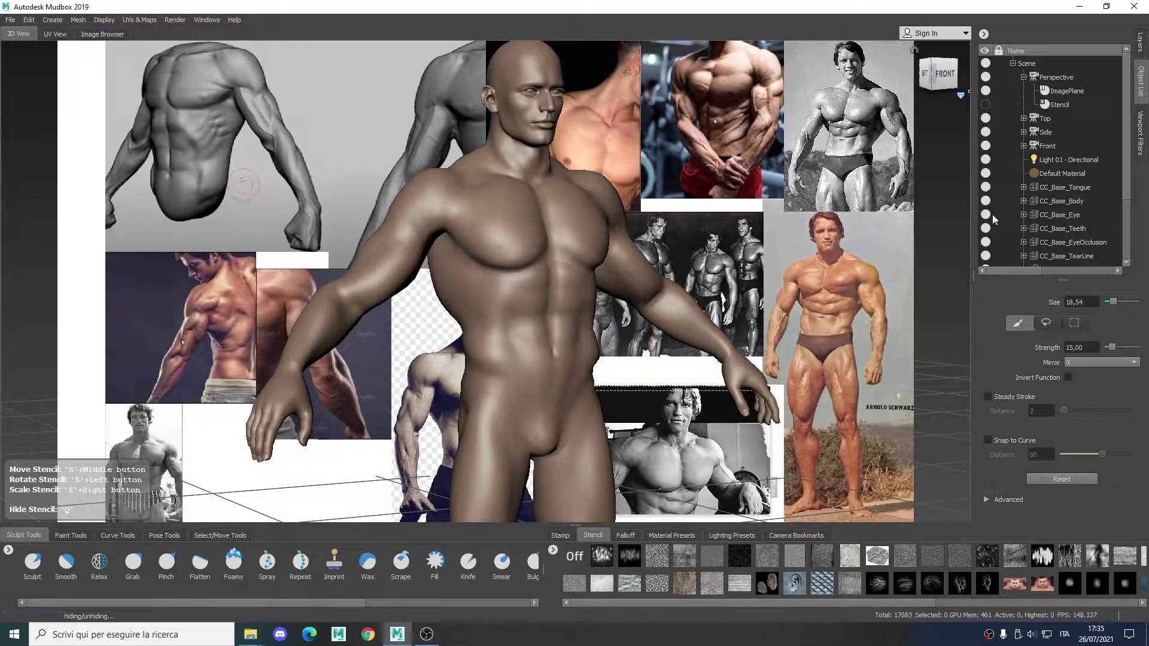
- Lock the CC_Base_Body and CC_Base_Tongue meshes and unlock them again
{"action": "left_click", "coordinate": [999, 201]}
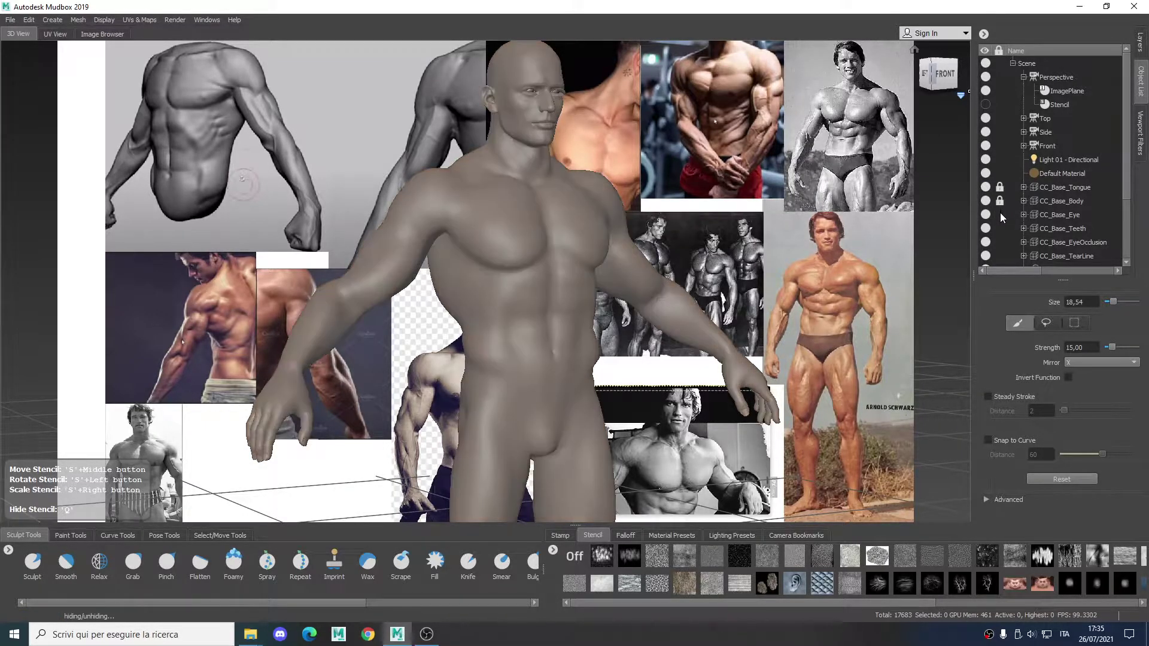
{"action": "left_click", "coordinate": [1000, 226]}
{"action": "left_click", "coordinate": [1000, 216]}
{"action": "left_click", "coordinate": [999, 201]}
{"action": "left_click", "coordinate": [1000, 188]}
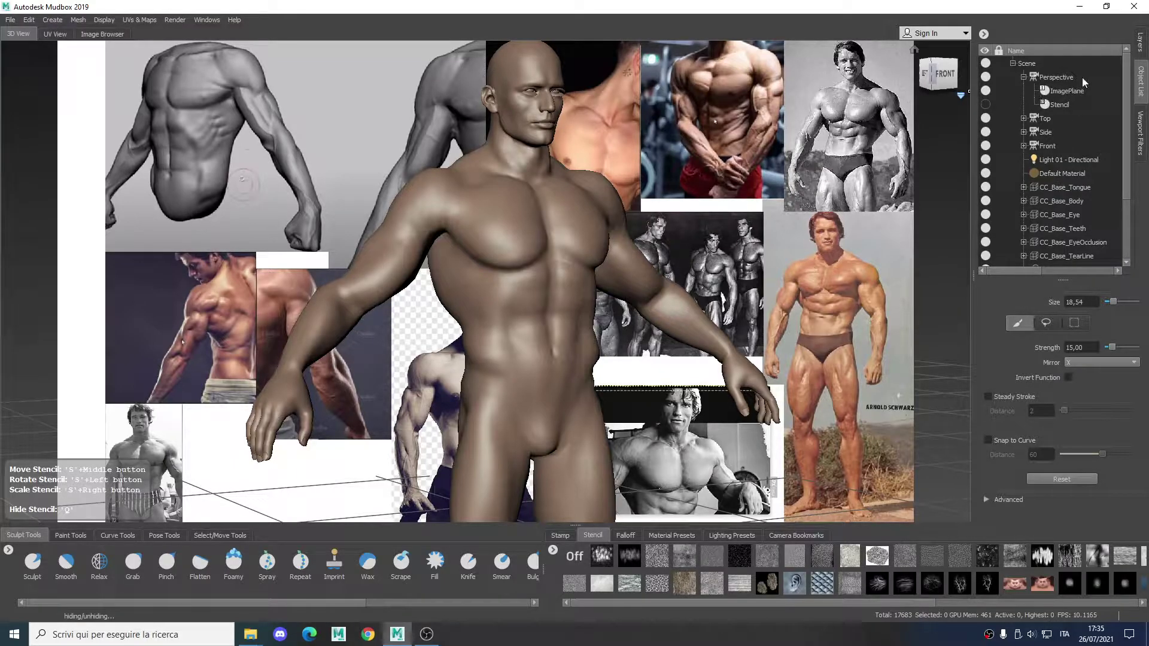
- Review the sculpt layers and the paint layers of the CC_Base_TearLine mesh
{"action": "left_click", "coordinate": [1140, 43]}
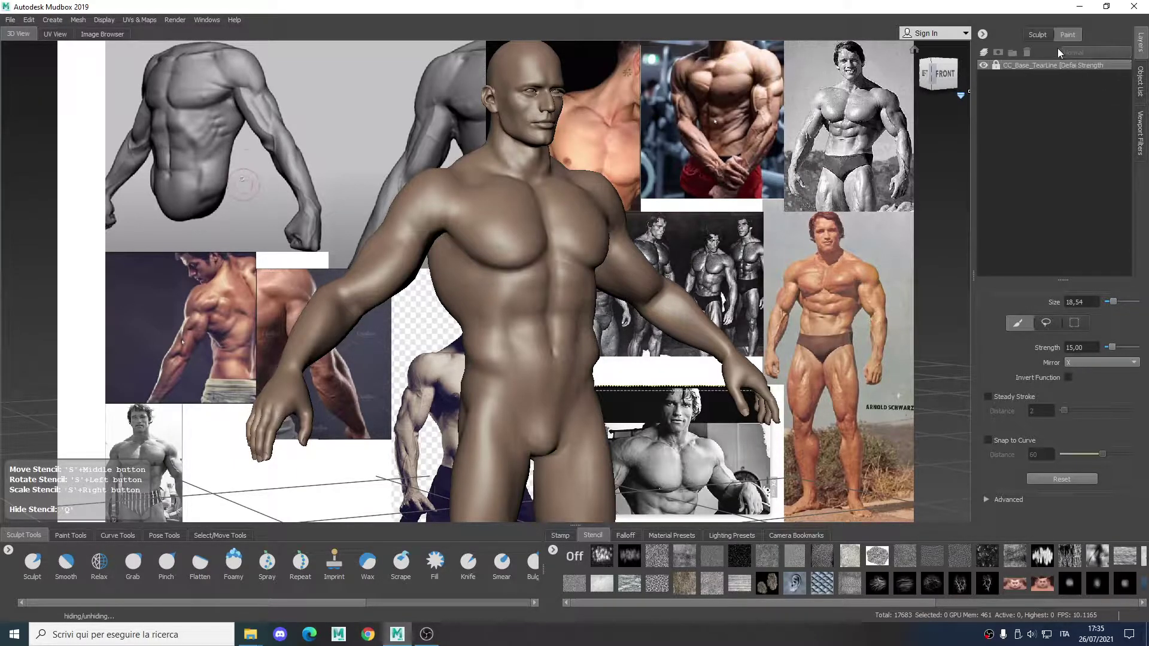
{"action": "left_click", "coordinate": [1039, 35]}
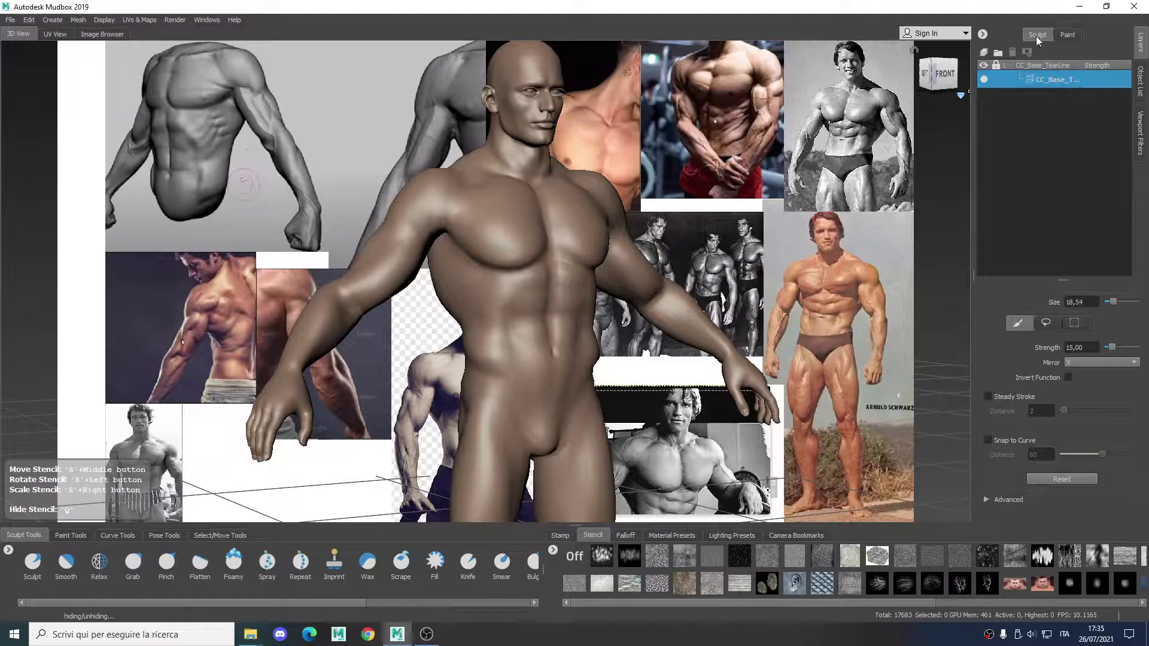
{"action": "left_click", "coordinate": [1067, 36]}
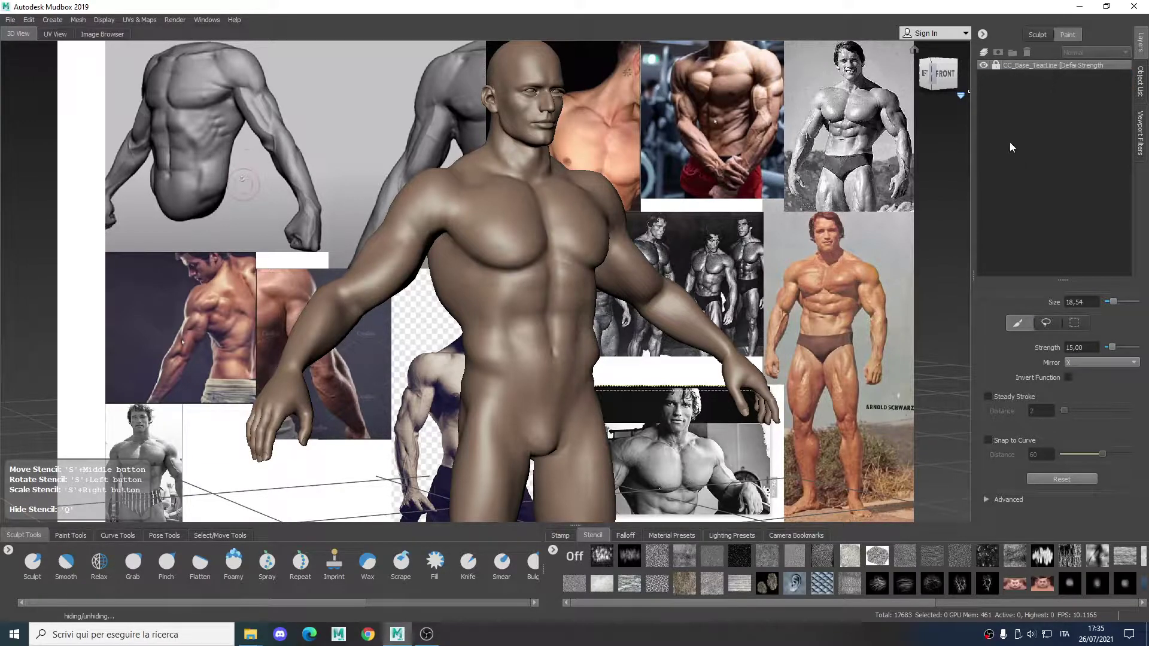
{"action": "left_click", "coordinate": [1040, 34]}
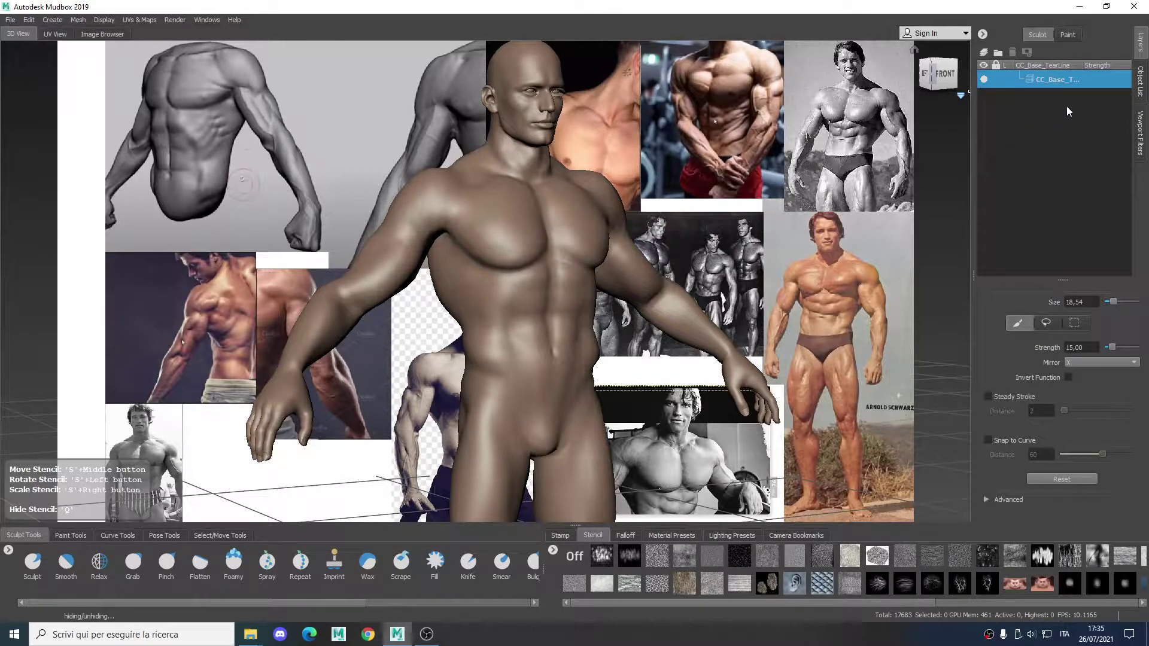
- Return to the scene's object list and display the wireframe on the figure
{"action": "left_click", "coordinate": [1140, 83]}
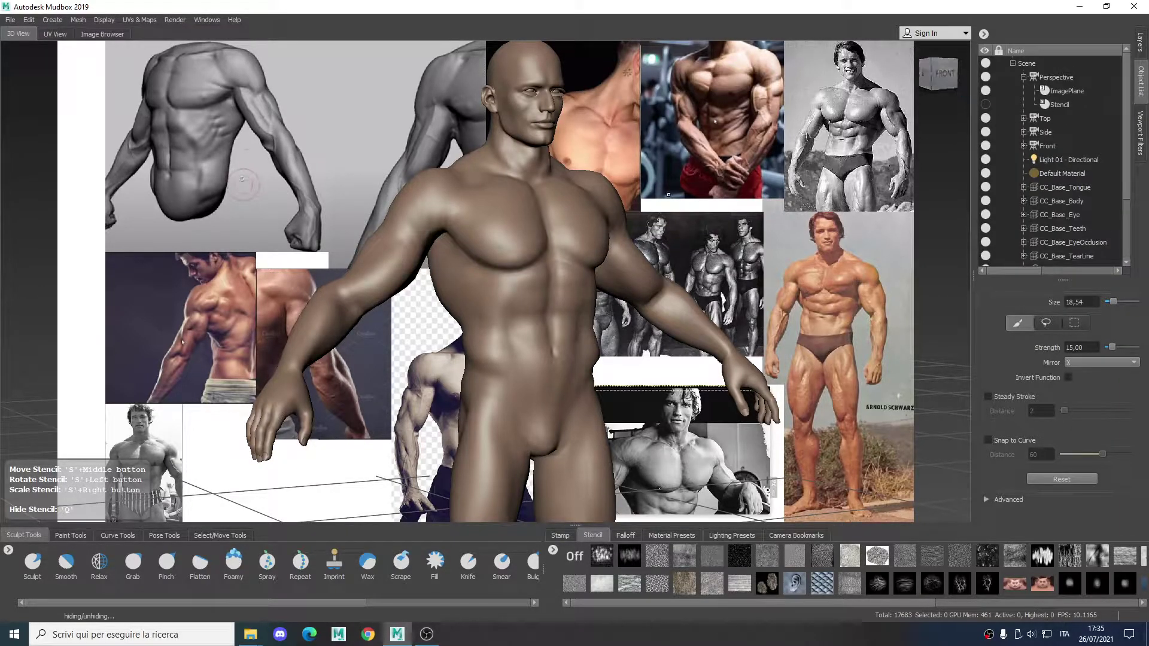
{"action": "key", "text": "w"}
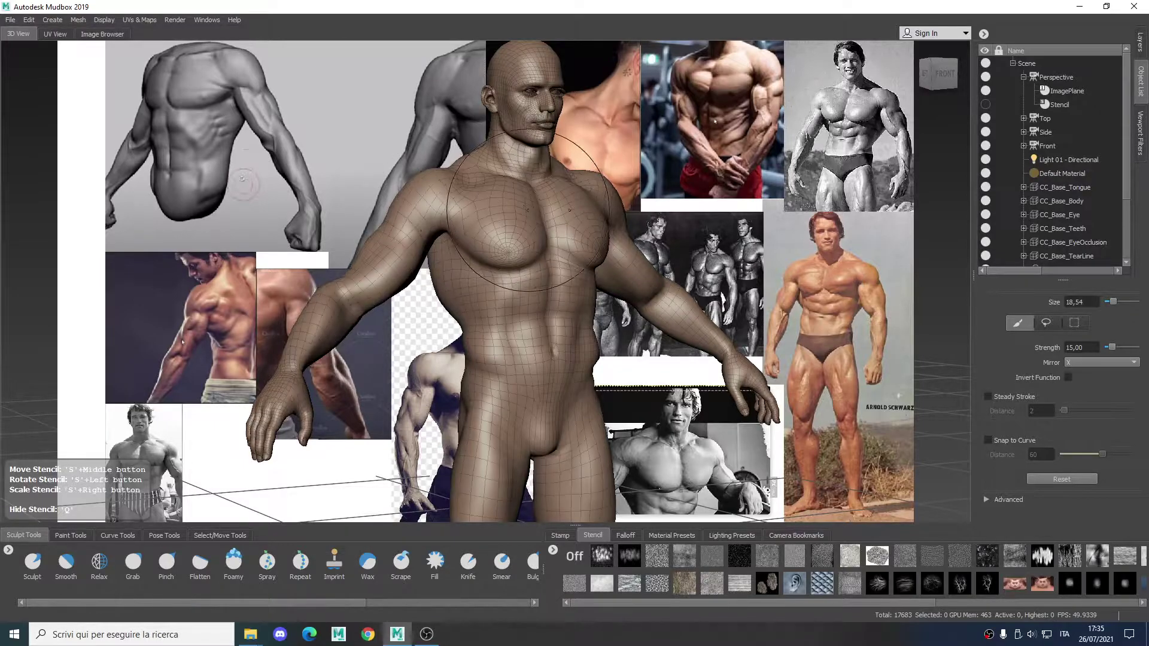
- Inspect the figure's torso with the wireframe hidden
{"action": "scroll", "coordinate": [514, 250], "scroll_direction": "up", "scroll_amount": 4}
{"action": "left_click_drag", "start_coordinate": [565, 300], "coordinate": [602, 305], "text": "alt"}
{"action": "right_click_drag", "start_coordinate": [602, 305], "coordinate": [479, 230], "text": "alt"}
{"action": "key", "text": "w"}
{"action": "key", "text": "w"}
{"action": "key", "text": "w"}
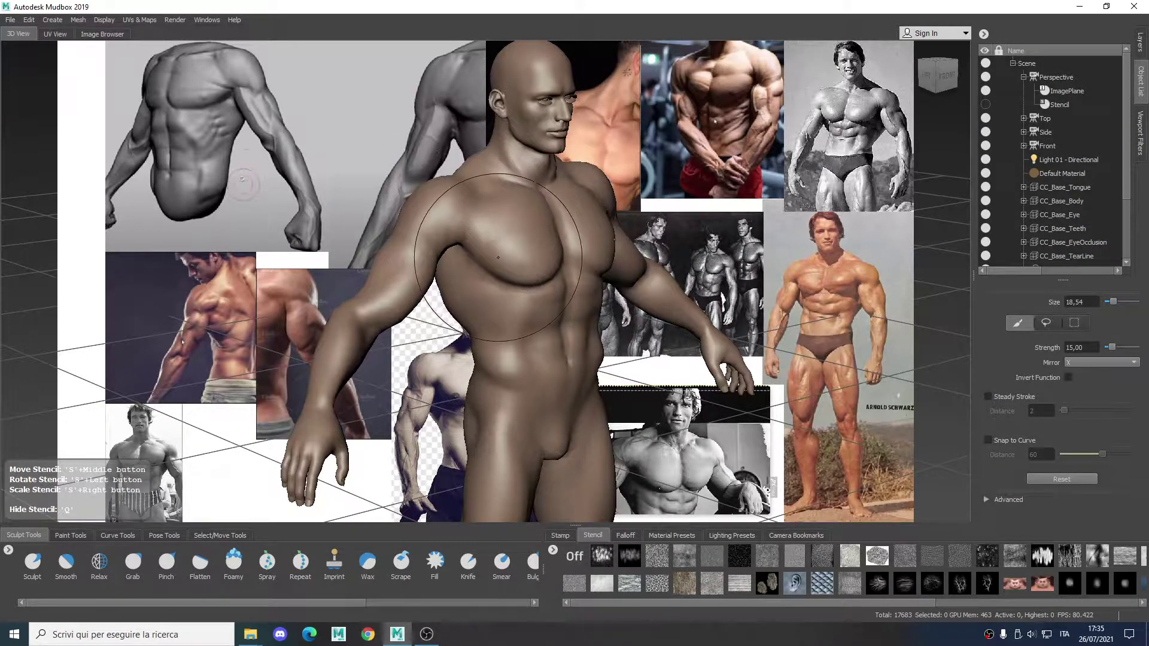
- Show the wireframe again and subdivide the CC_Base_Body mesh twice, up to level 2
{"action": "right_click_drag", "start_coordinate": [504, 267], "coordinate": [525, 282], "text": "alt"}
{"action": "key", "text": "w"}
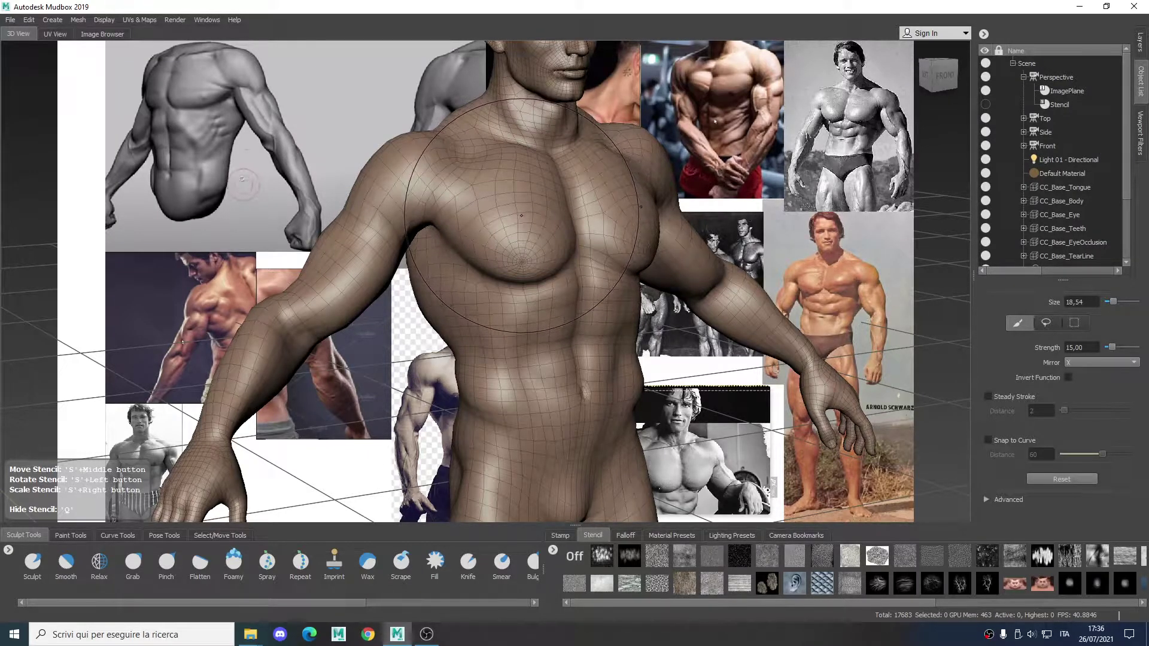
{"action": "key", "text": "shift+d"}
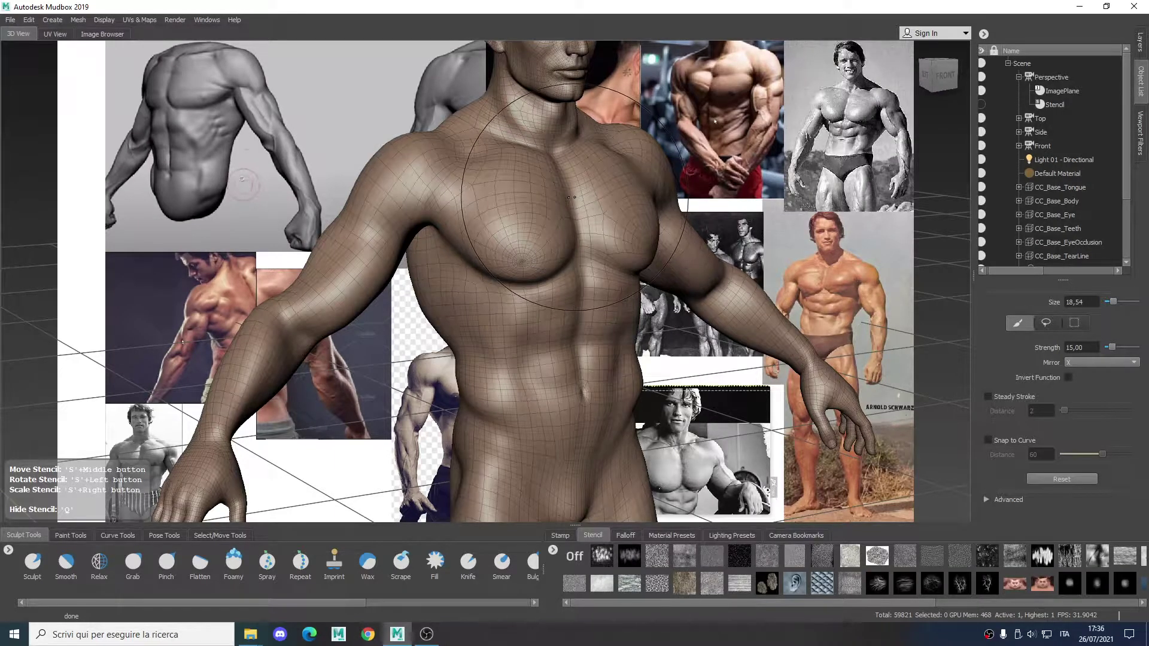
{"action": "key", "text": "shift+d"}
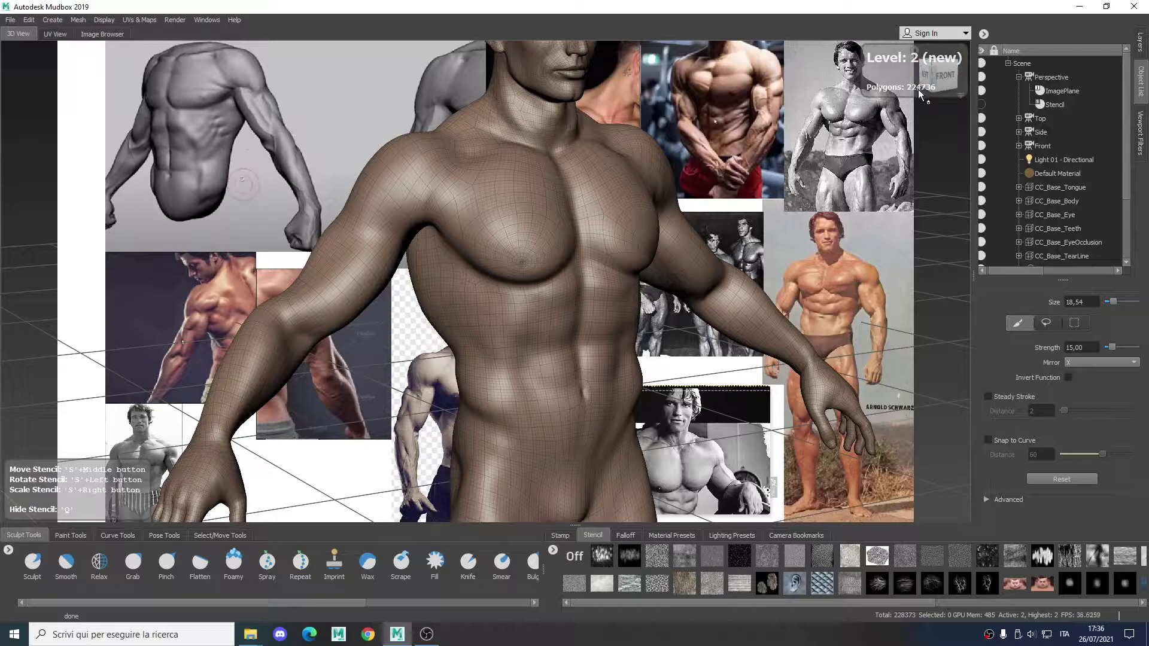
- Add a new sculpt layer named level2 to the CC_Base_Body mesh
{"action": "left_click", "coordinate": [1069, 91]}
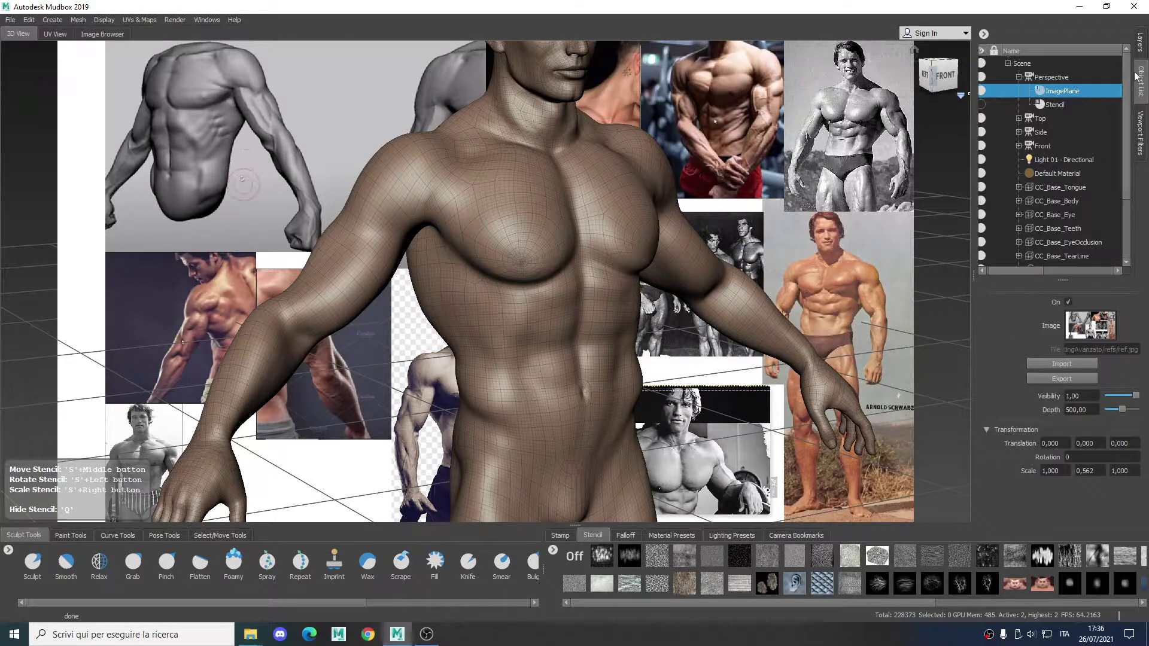
{"action": "left_click", "coordinate": [1140, 45]}
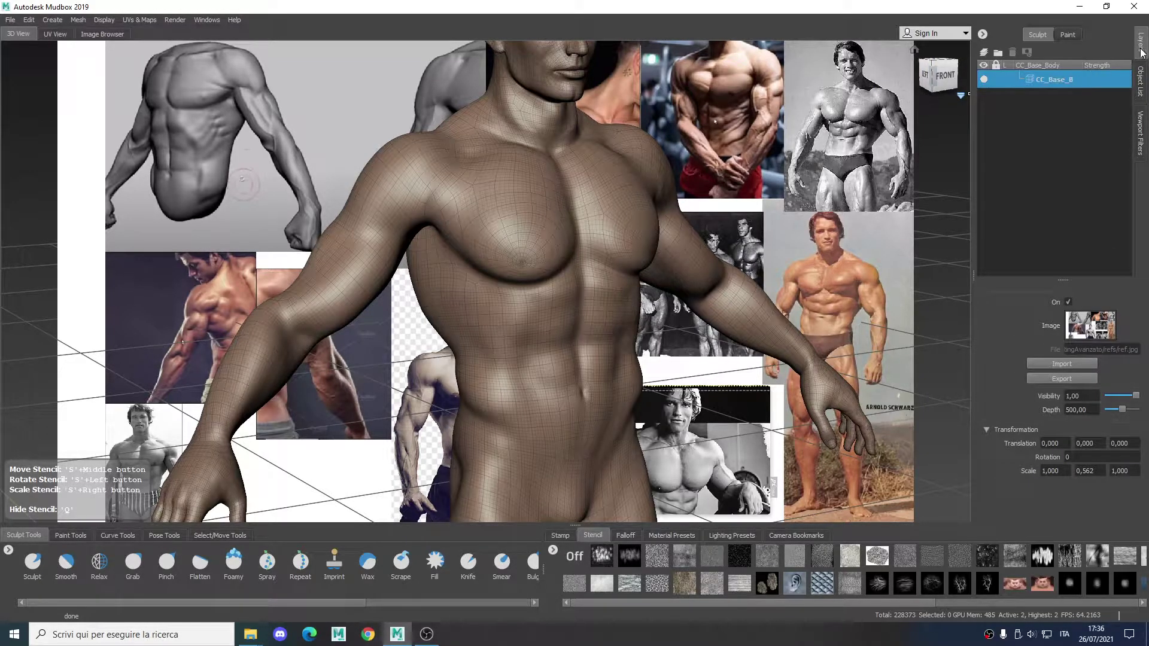
{"action": "right_click", "coordinate": [1037, 111]}
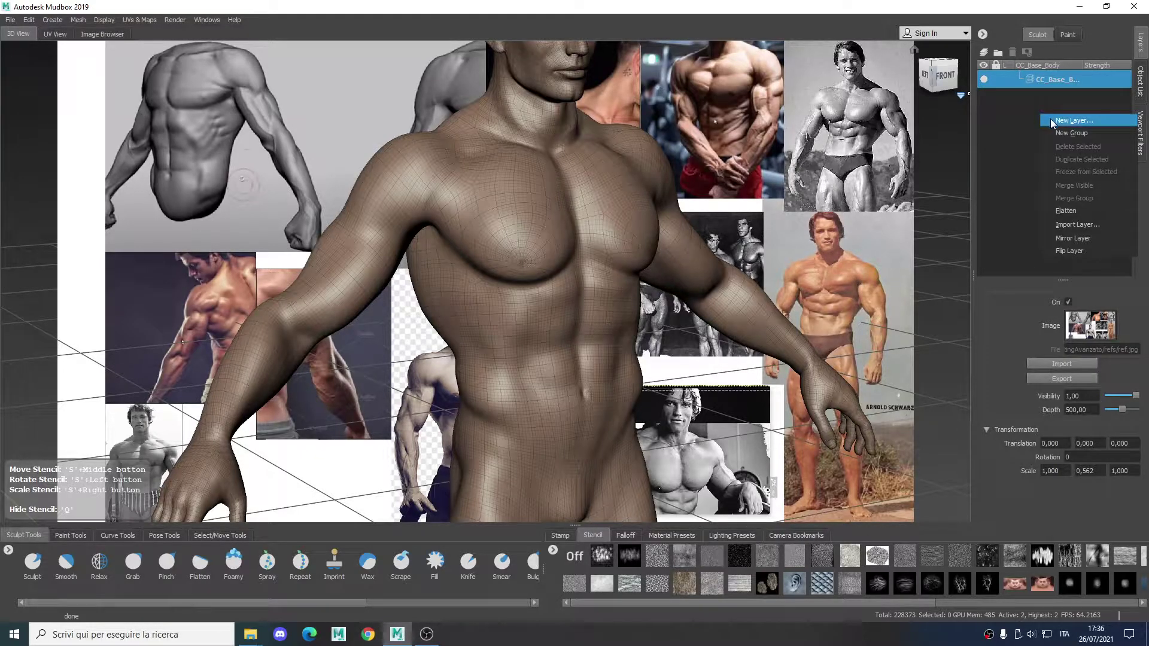
{"action": "left_click", "coordinate": [1052, 120]}
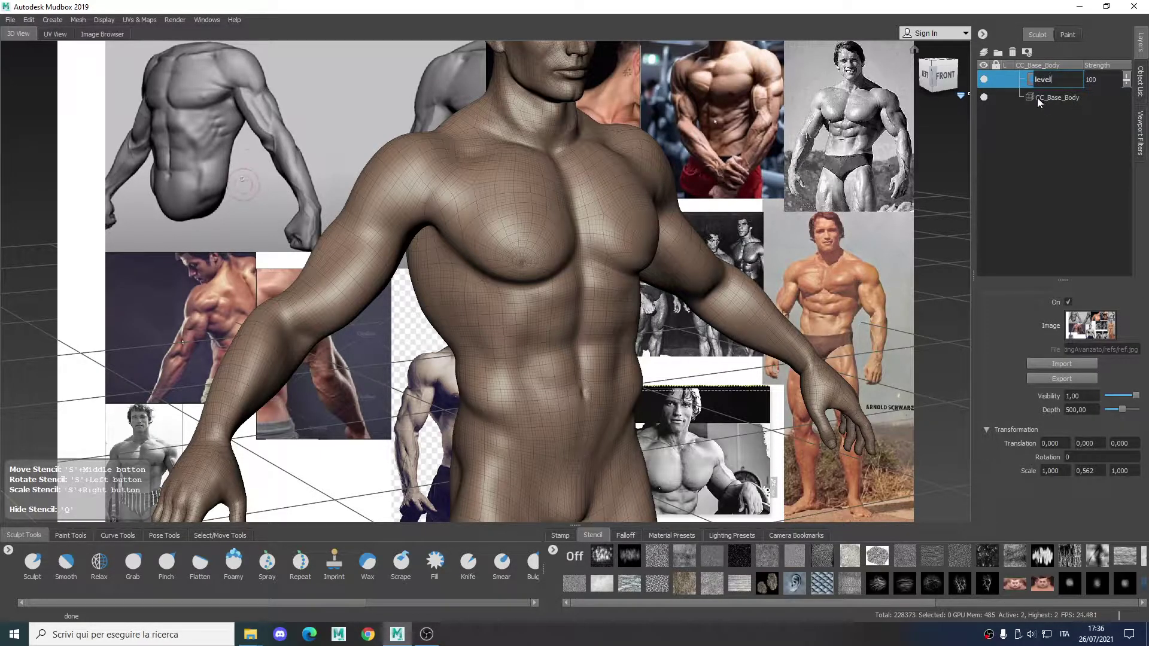
{"action": "key", "text": "Return"}
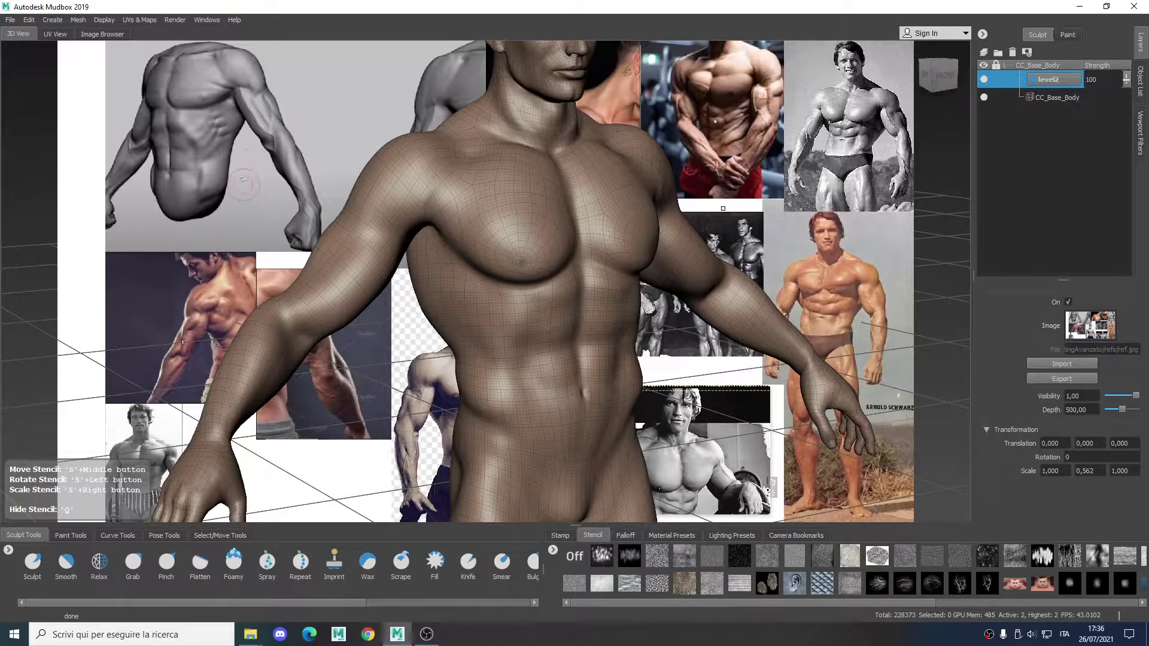
- Examine the subdivided torso and arms from the front and browse the available sculpt tools
{"action": "middle_click_drag", "start_coordinate": [589, 273], "coordinate": [619, 300], "text": "alt"}
{"action": "left_click_drag", "start_coordinate": [620, 301], "coordinate": [582, 303], "text": "alt"}
{"action": "middle_click_drag", "start_coordinate": [582, 303], "coordinate": [616, 321], "text": "alt"}
{"action": "right_click_drag", "start_coordinate": [616, 321], "coordinate": [573, 329], "text": "alt"}
{"action": "left_click_drag", "start_coordinate": [574, 329], "coordinate": [561, 328], "text": "alt"}
{"action": "middle_click_drag", "start_coordinate": [561, 328], "coordinate": [563, 329], "text": "alt"}
{"action": "right_click_drag", "start_coordinate": [574, 345], "coordinate": [599, 360], "text": "alt"}
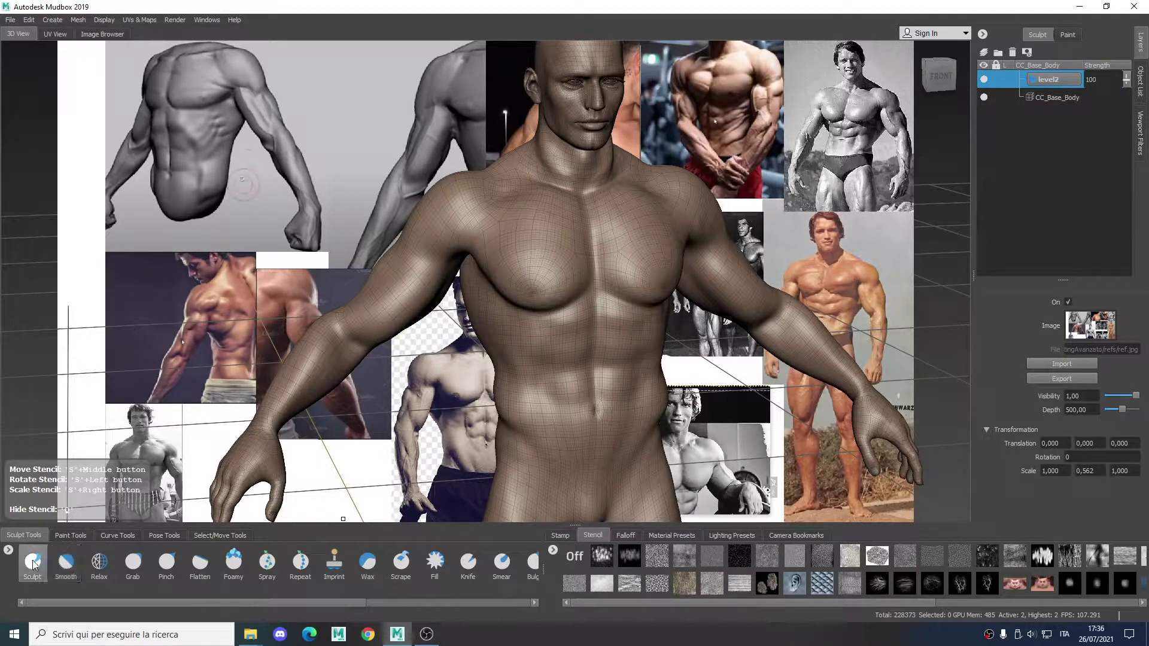
{"action": "left_click_drag", "start_coordinate": [364, 605], "coordinate": [437, 577]}
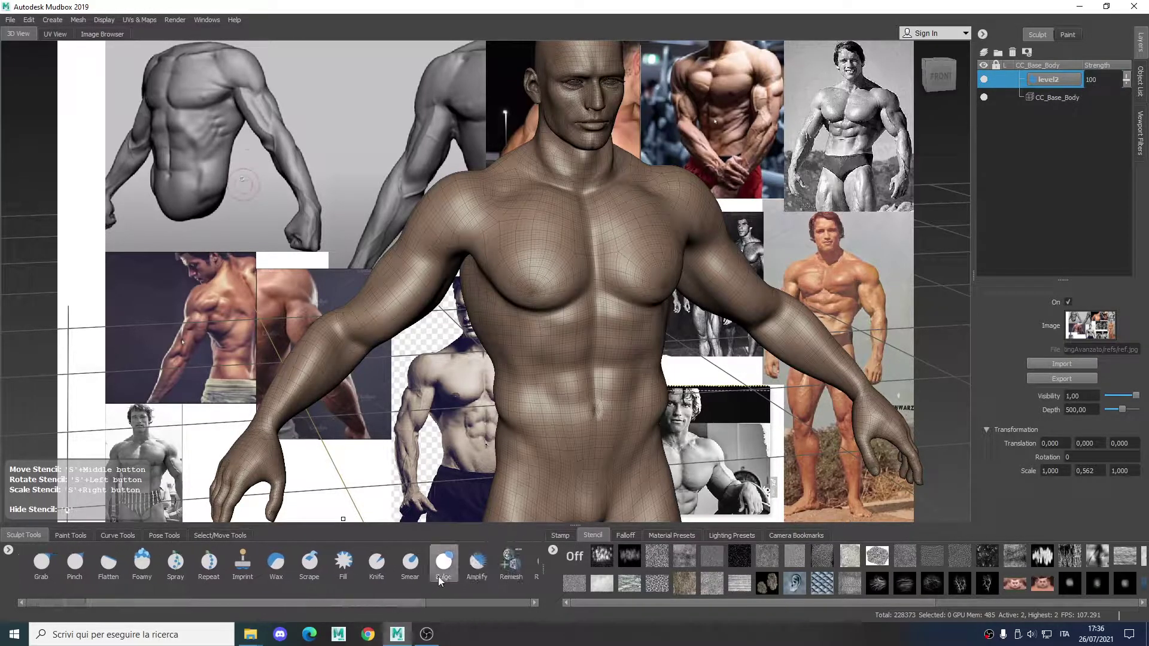
{"action": "left_click_drag", "start_coordinate": [362, 604], "coordinate": [302, 602]}
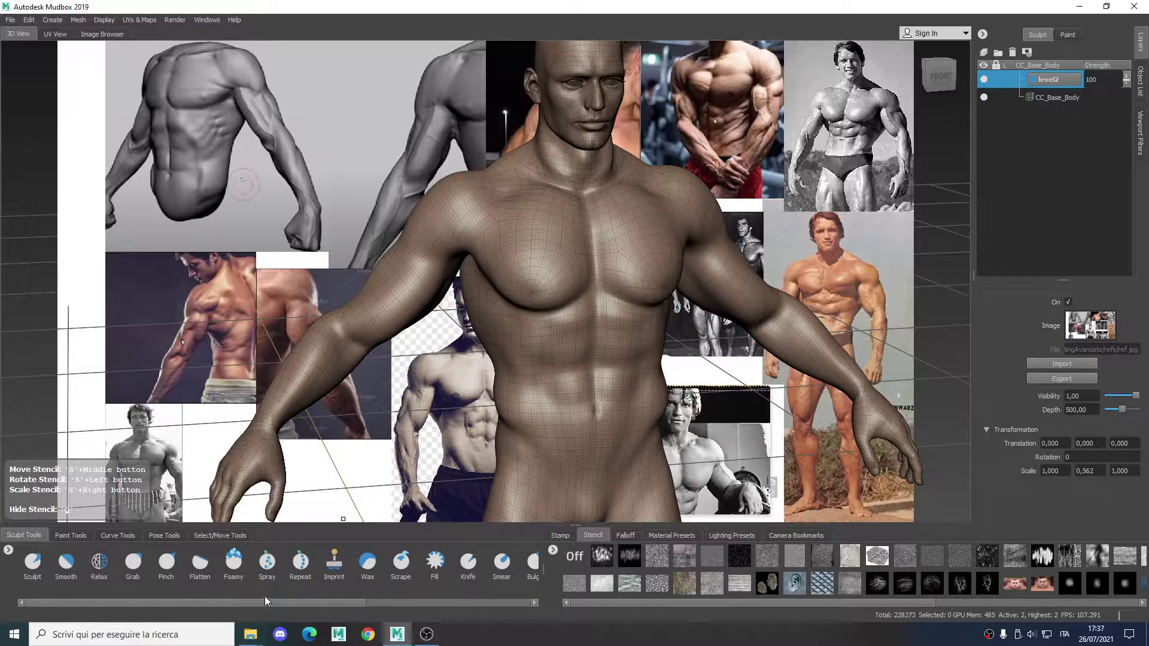
- Choose the Bulge brush and set its strength to 1,00
{"action": "left_click_drag", "start_coordinate": [303, 600], "coordinate": [355, 602]}
{"action": "left_click", "coordinate": [469, 567]}
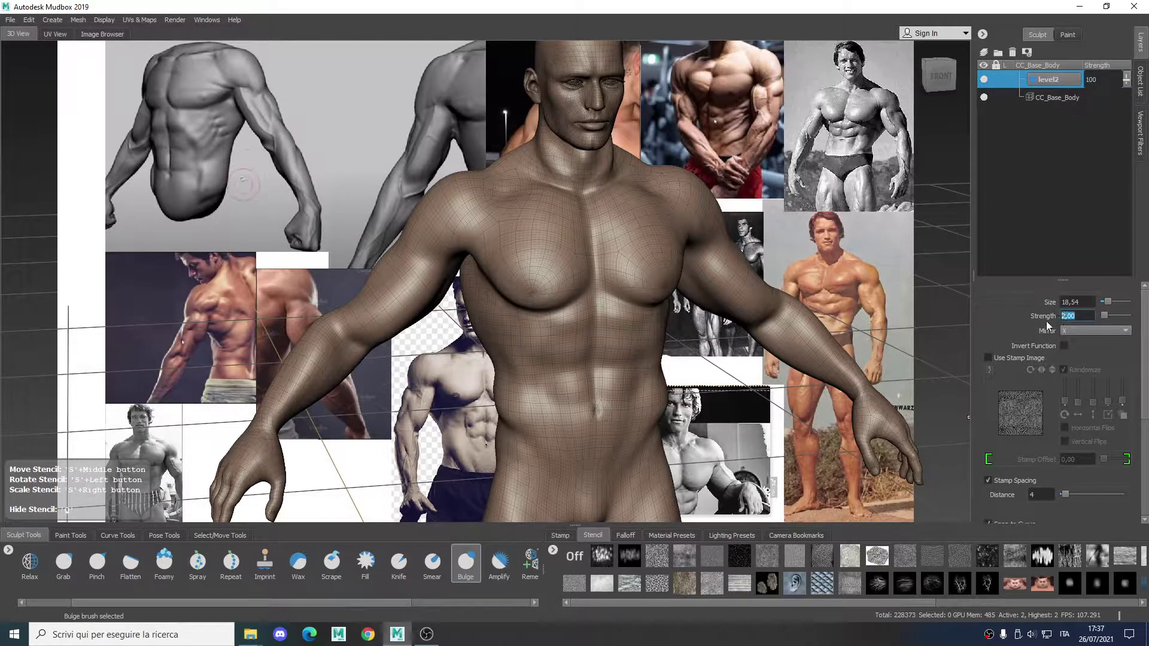
{"action": "key", "text": "Return"}
- Reshape the Bulge brush's falloff curve with extra points so it drops steeply in the middle and tapers towards the outer edge
{"action": "left_click_drag", "start_coordinate": [1144, 339], "coordinate": [1132, 423]}
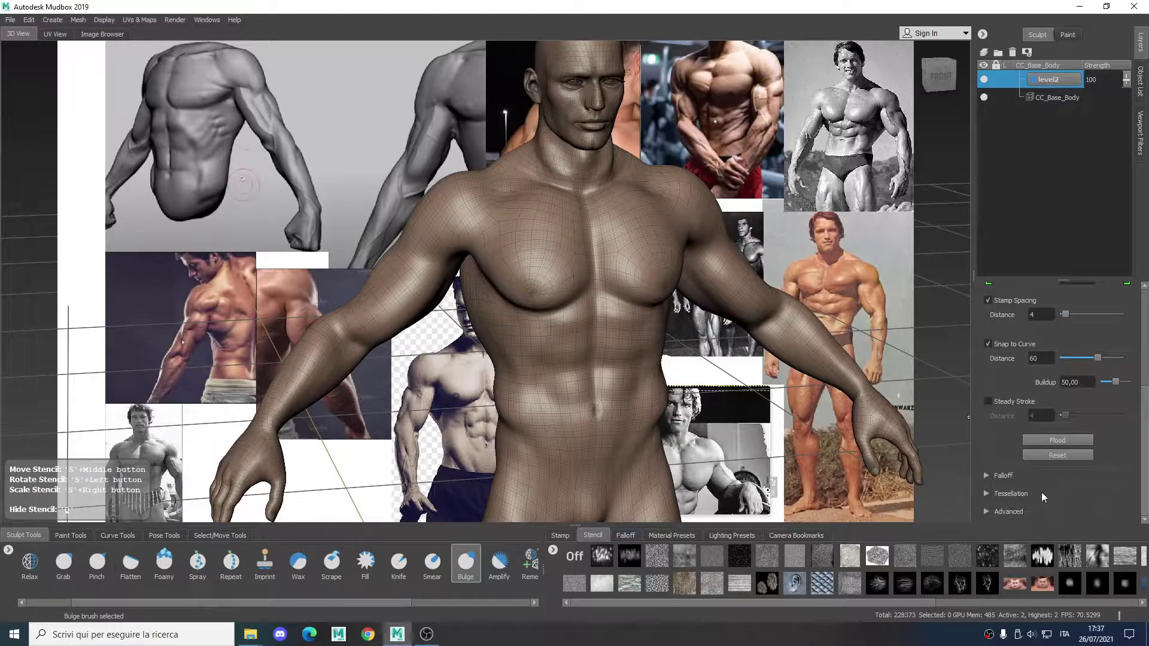
{"action": "left_click", "coordinate": [986, 475]}
{"action": "scroll", "coordinate": [1066, 471], "scroll_direction": "down", "scroll_amount": 5}
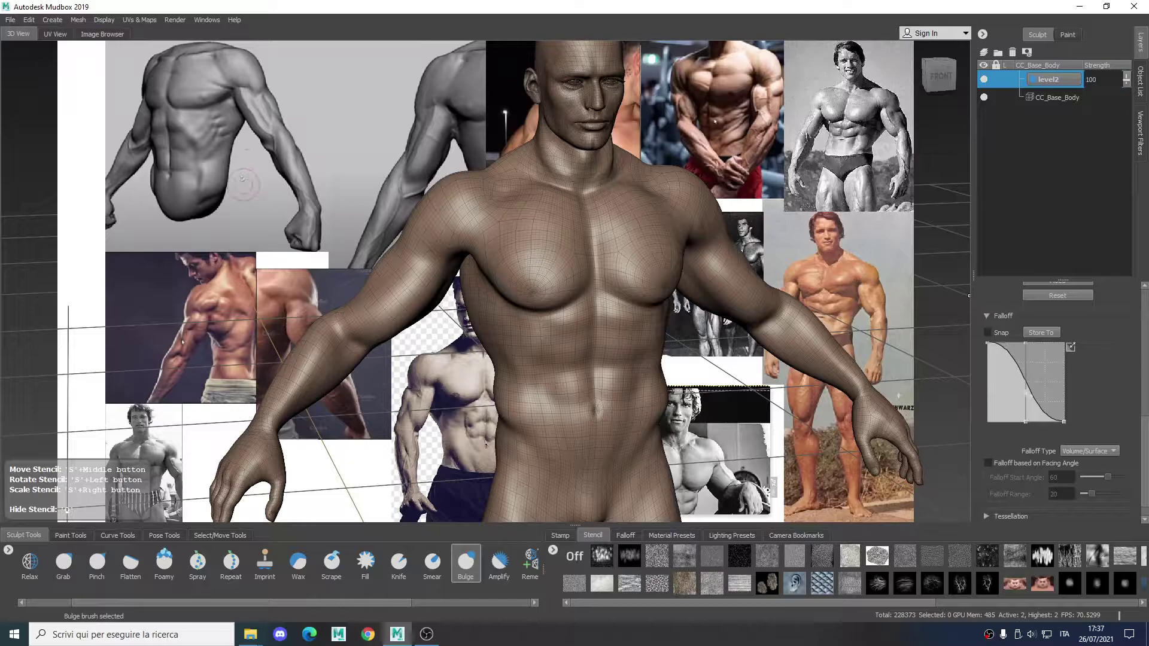
{"action": "left_click_drag", "start_coordinate": [1026, 397], "coordinate": [1026, 401]}
{"action": "left_click", "coordinate": [1024, 436]}
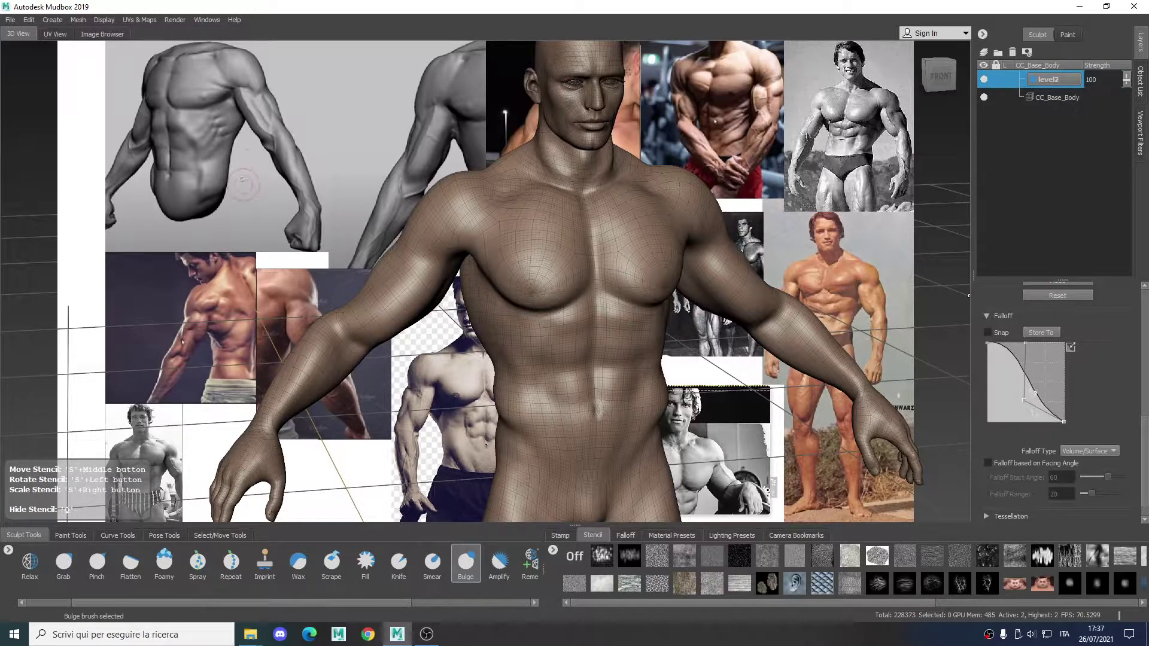
{"action": "left_click_drag", "start_coordinate": [1024, 386], "coordinate": [1040, 403]}
{"action": "left_click", "coordinate": [1038, 409]}
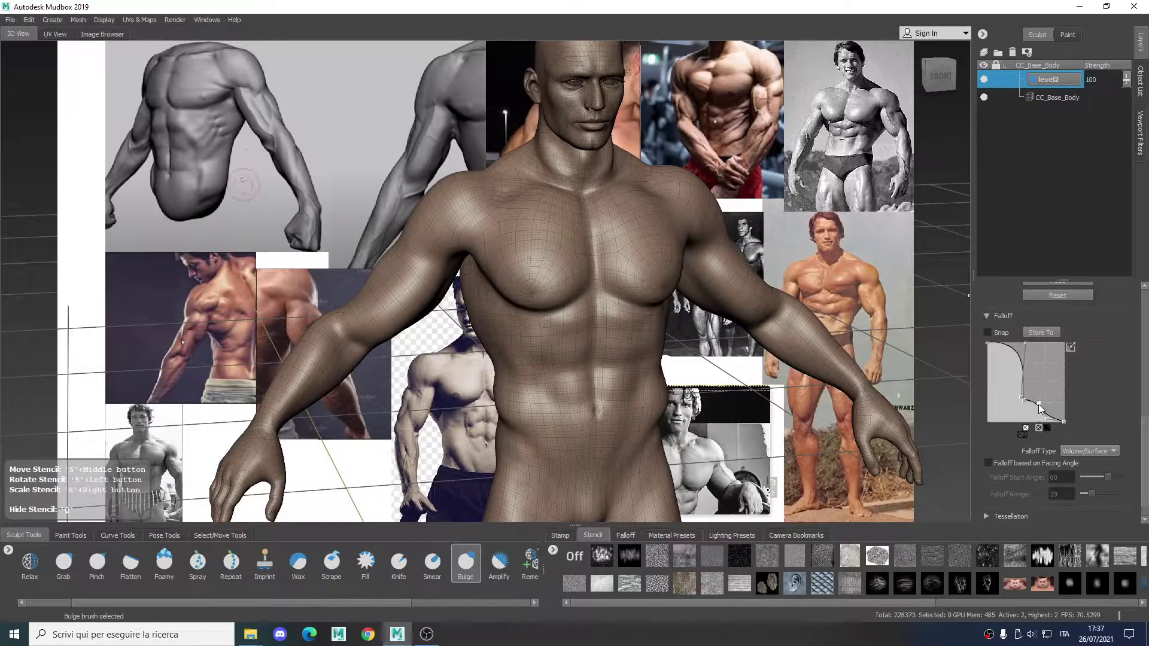
{"action": "left_click_drag", "start_coordinate": [1026, 342], "coordinate": [1018, 349]}
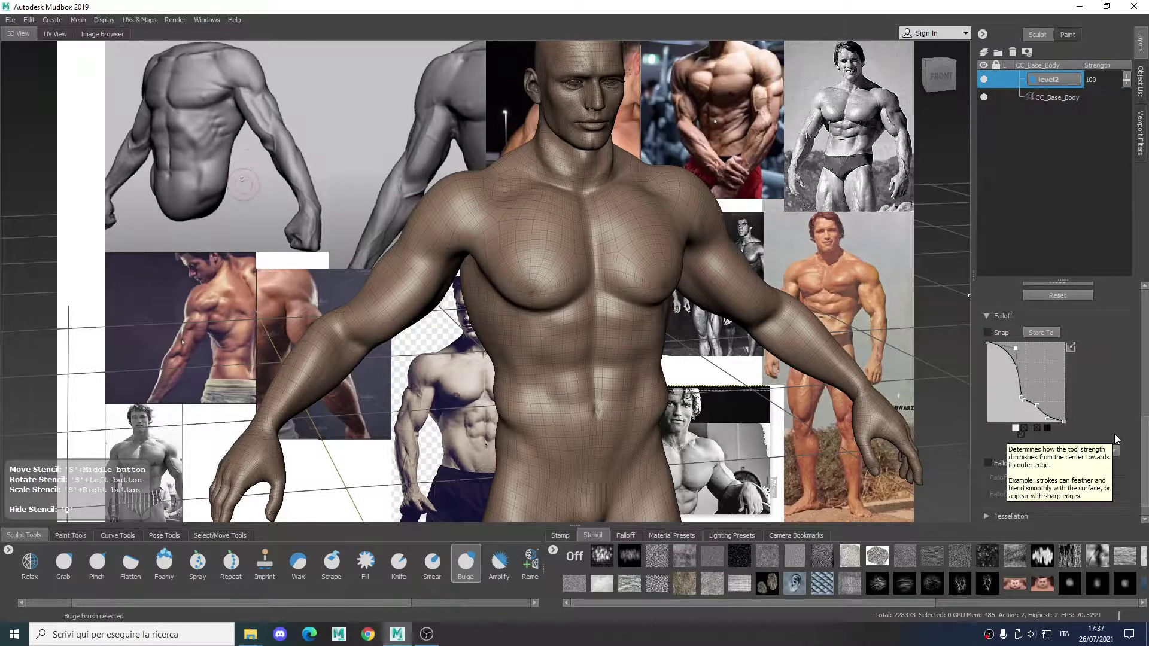
- Try the resized Bulge brush on the chest and undo the stroke
{"action": "key", "text": "b"}
{"action": "mouse_move", "coordinate": [527, 243]}
{"action": "left_mouse_down"}
{"action": "mouse_move", "coordinate": [496, 243]}
{"action": "mouse_move", "coordinate": [528, 242]}
{"action": "mouse_move", "coordinate": [550, 267]}
{"action": "mouse_move", "coordinate": [523, 250]}
{"action": "mouse_move", "coordinate": [512, 267]}
{"action": "mouse_move", "coordinate": [583, 267]}
{"action": "left_mouse_up"}
{"action": "key", "text": "ctrl+z"}
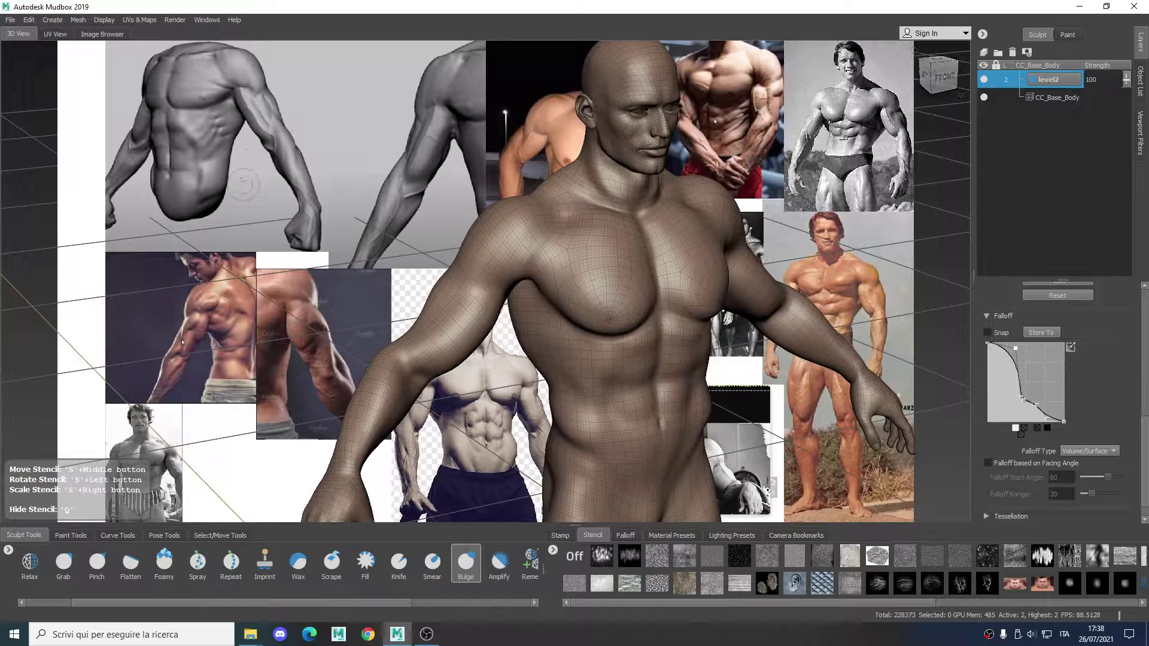
- Switch to the Grab brush and adjust its size over the figure's left pectoral
{"action": "left_click_drag", "start_coordinate": [748, 248], "coordinate": [622, 306], "text": "alt"}
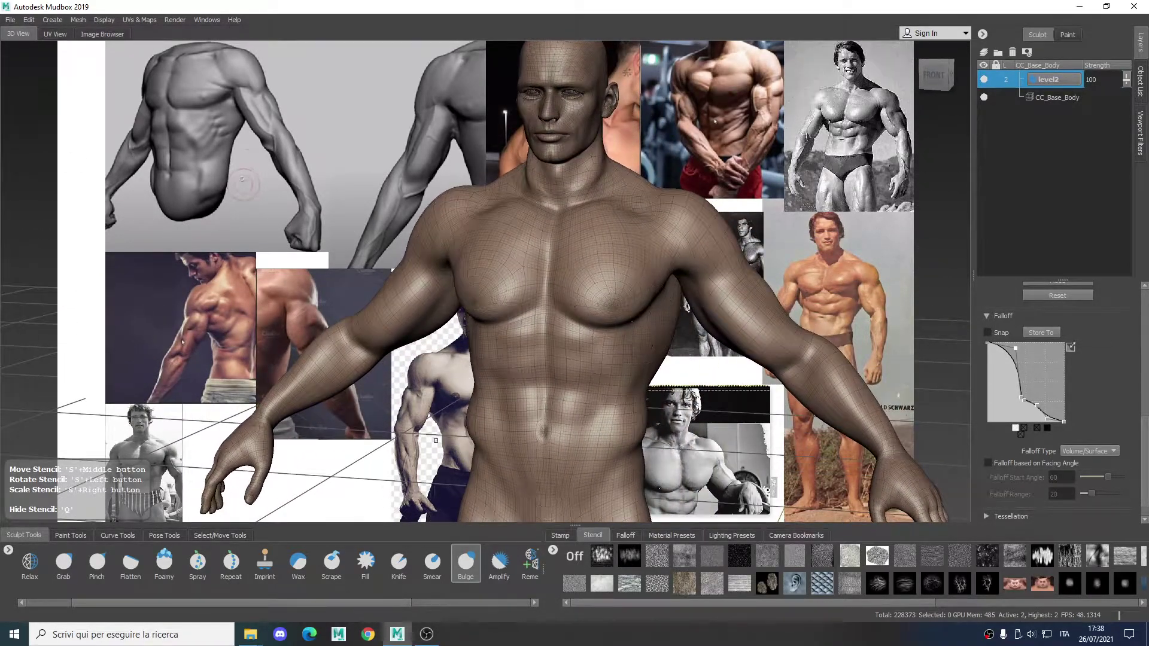
{"action": "left_click", "coordinate": [65, 562]}
{"action": "key", "text": "b"}
{"action": "mouse_move", "coordinate": [612, 313]}
{"action": "left_mouse_down"}
{"action": "mouse_move", "coordinate": [651, 313]}
{"action": "mouse_move", "coordinate": [602, 302]}
{"action": "left_mouse_up"}
{"action": "right_click_drag", "start_coordinate": [602, 302], "coordinate": [634, 317], "text": "alt"}
{"action": "left_click_drag", "start_coordinate": [635, 317], "coordinate": [610, 322], "text": "alt"}
{"action": "mouse_move", "coordinate": [611, 275]}
{"action": "left_mouse_down"}
{"action": "mouse_move", "coordinate": [566, 275]}
{"action": "mouse_move", "coordinate": [611, 275]}
{"action": "left_mouse_up"}
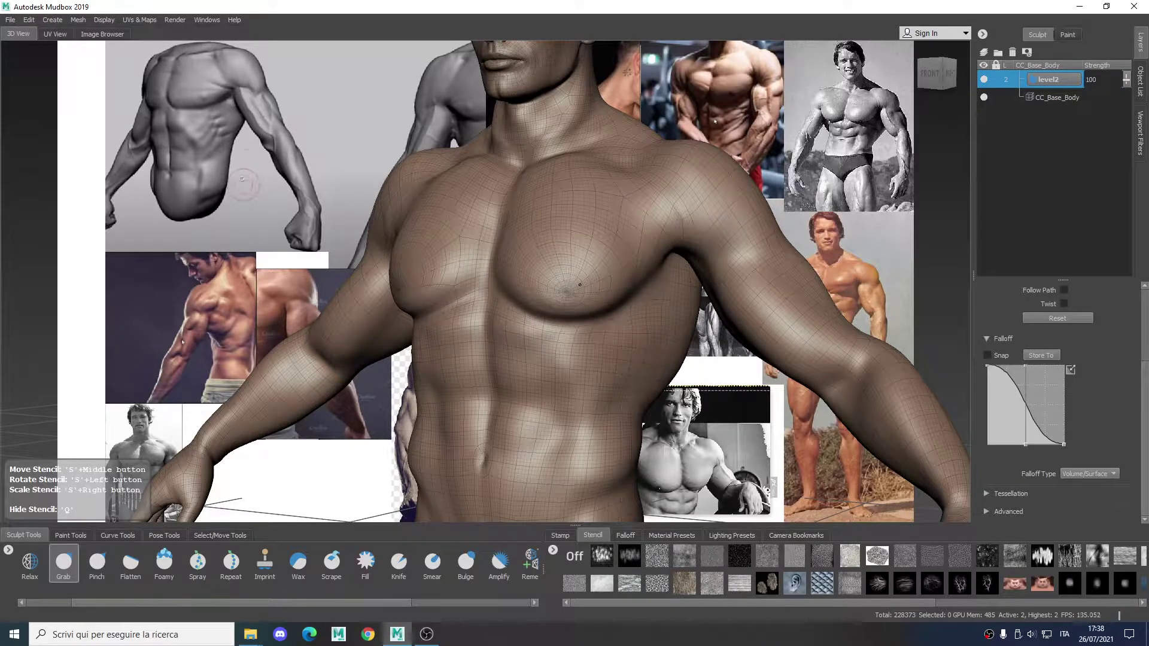
- Pull the tops of both shoulders slightly inward with the mirrored Grab brush
{"action": "mouse_move", "coordinate": [517, 274]}
{"action": "left_mouse_down"}
{"action": "mouse_move", "coordinate": [504, 276]}
{"action": "mouse_move", "coordinate": [578, 247]}
{"action": "mouse_move", "coordinate": [658, 257]}
{"action": "left_mouse_up"}
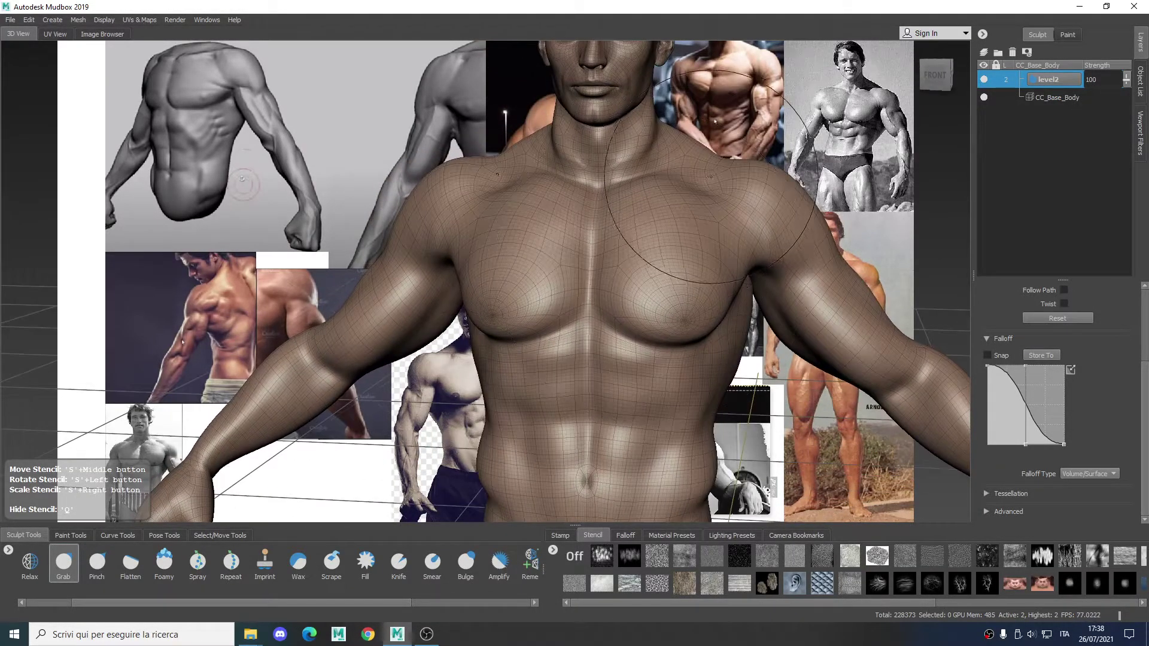
{"action": "mouse_move", "coordinate": [759, 168]}
{"action": "left_mouse_down"}
{"action": "mouse_move", "coordinate": [719, 155]}
{"action": "mouse_move", "coordinate": [746, 167]}
{"action": "left_mouse_up"}
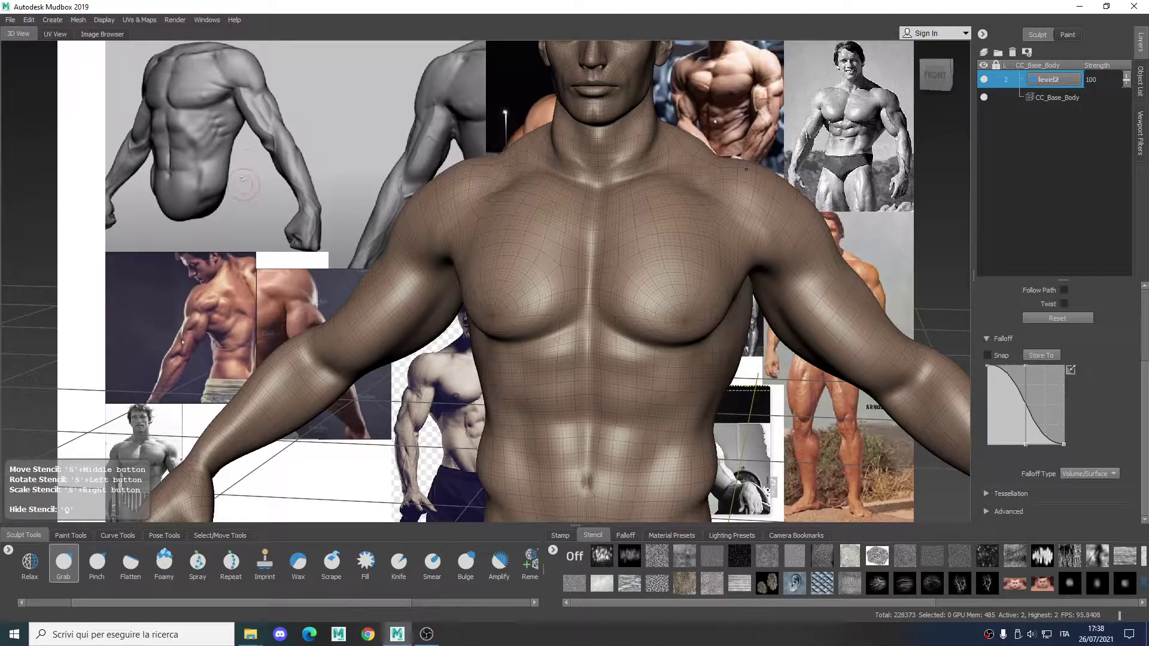
{"action": "left_click_drag", "start_coordinate": [730, 207], "coordinate": [703, 208], "text": "alt"}
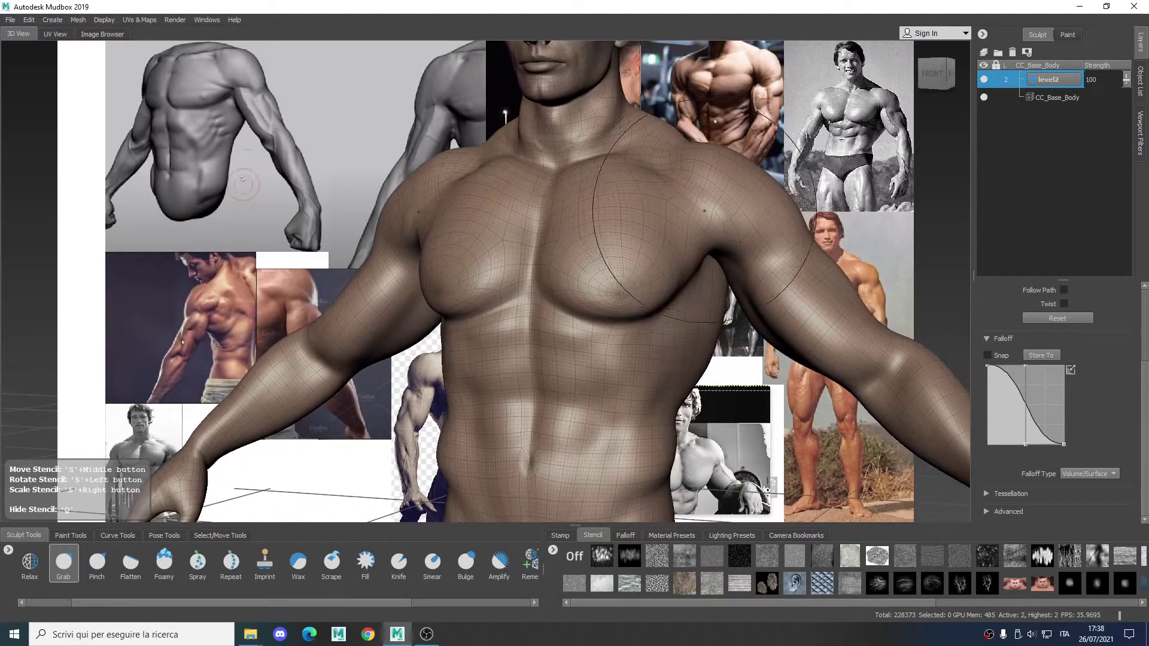
- Reduce the Grab brush size to about 9,60 over the lower chest
{"action": "right_click_drag", "start_coordinate": [682, 209], "coordinate": [652, 216], "text": "alt"}
{"action": "middle_click_drag", "start_coordinate": [660, 357], "coordinate": [667, 243], "text": "alt"}
{"action": "mouse_move", "coordinate": [683, 221]}
{"action": "left_mouse_down", "text": "alt"}
{"action": "mouse_move", "coordinate": [244, 148]}
{"action": "mouse_move", "coordinate": [599, 134]}
{"action": "mouse_move", "coordinate": [669, 184]}
{"action": "mouse_move", "coordinate": [665, 167]}
{"action": "left_mouse_up", "text": "alt"}
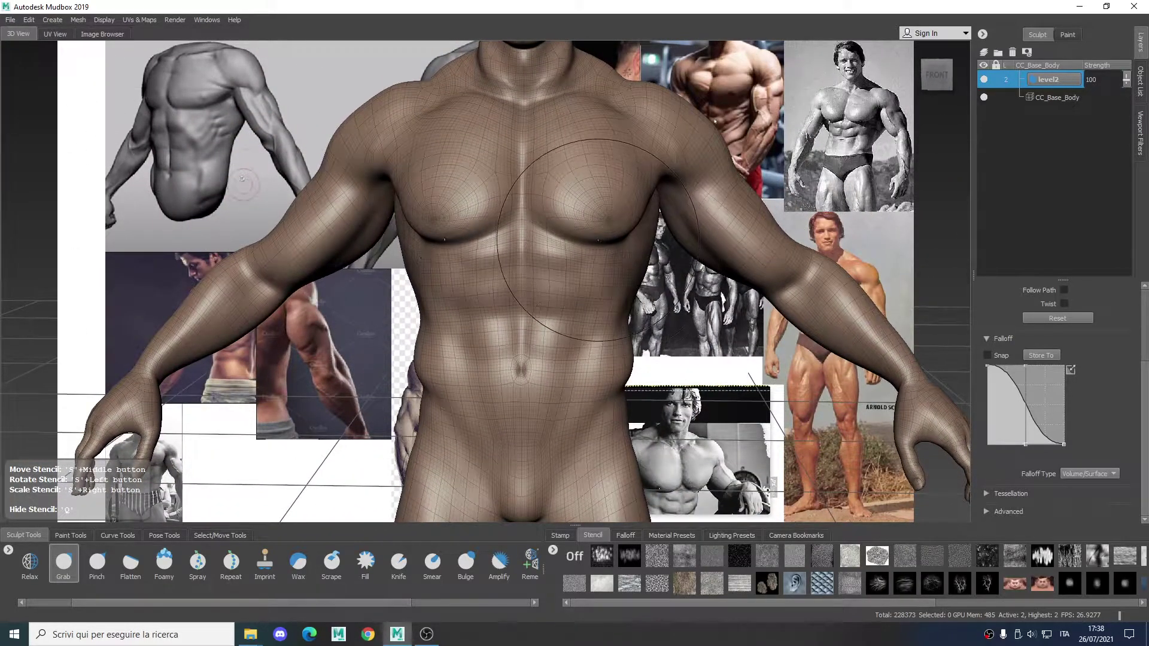
{"action": "key", "text": "b"}
{"action": "mouse_move", "coordinate": [560, 215]}
{"action": "left_mouse_down"}
{"action": "mouse_move", "coordinate": [528, 215]}
{"action": "mouse_move", "coordinate": [546, 221]}
{"action": "left_mouse_up"}
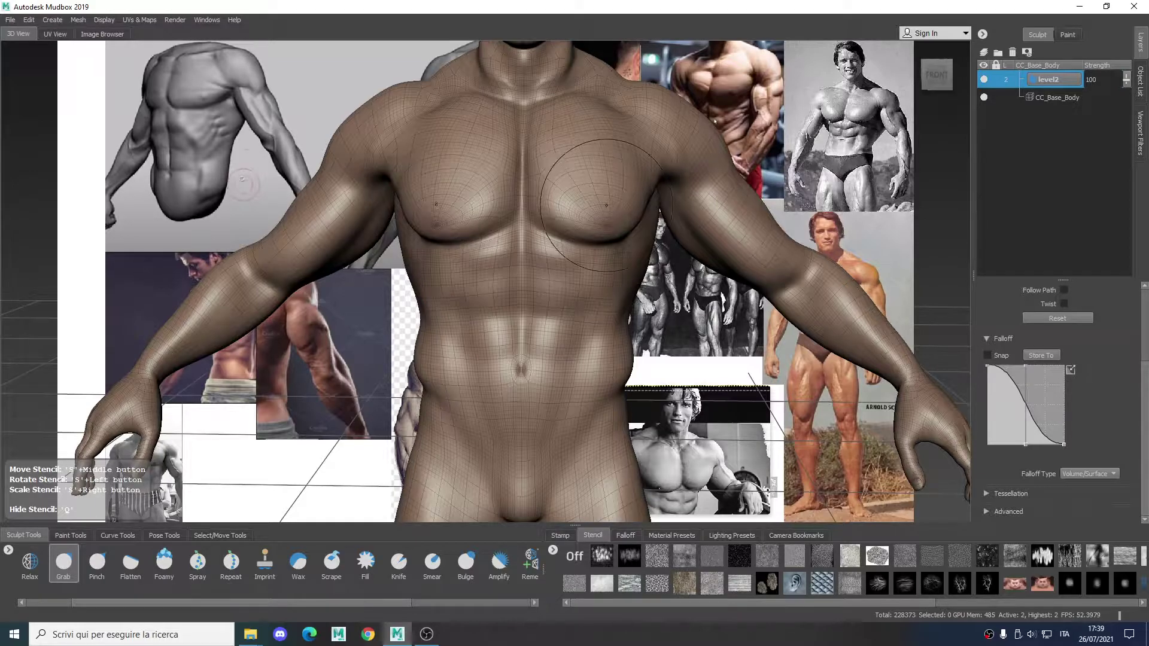
- Switch back to the Bulge brush and set its mirroring to X
{"action": "mouse_move", "coordinate": [579, 228]}
{"action": "left_mouse_down", "text": "alt"}
{"action": "mouse_move", "coordinate": [564, 228]}
{"action": "mouse_move", "coordinate": [586, 244]}
{"action": "left_mouse_up", "text": "alt"}
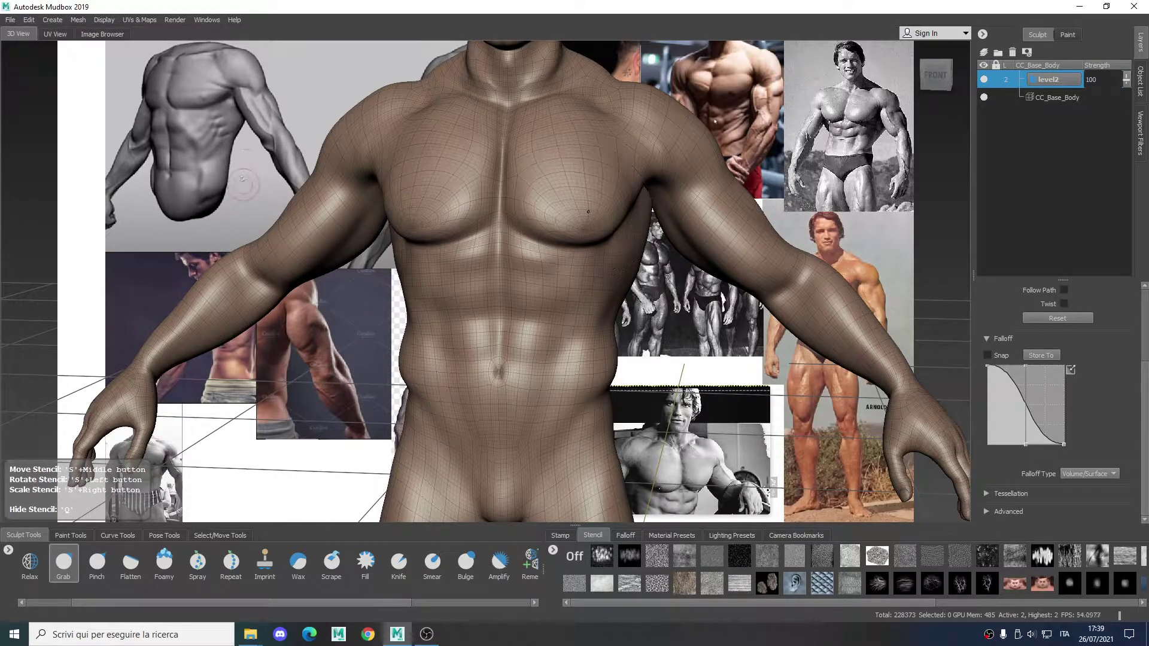
{"action": "mouse_move", "coordinate": [588, 215]}
{"action": "left_mouse_down", "text": "alt"}
{"action": "mouse_move", "coordinate": [456, 246]}
{"action": "mouse_move", "coordinate": [556, 246]}
{"action": "left_mouse_up", "text": "alt"}
{"action": "right_click_drag", "start_coordinate": [556, 246], "coordinate": [521, 233], "text": "alt"}
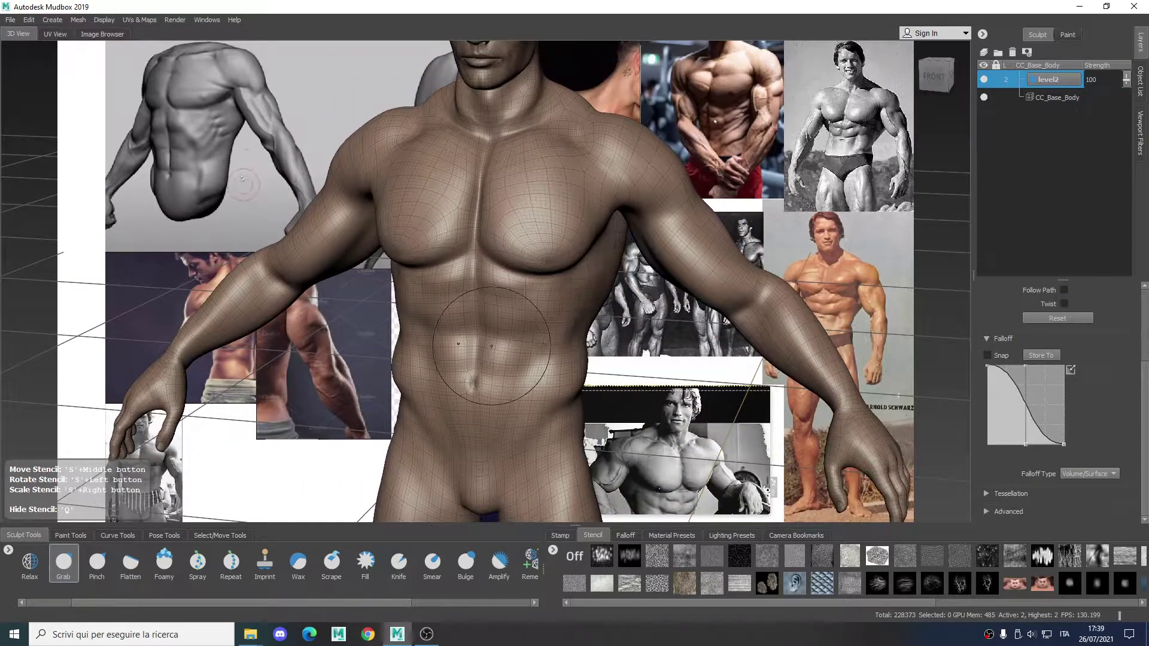
{"action": "left_click", "coordinate": [467, 562]}
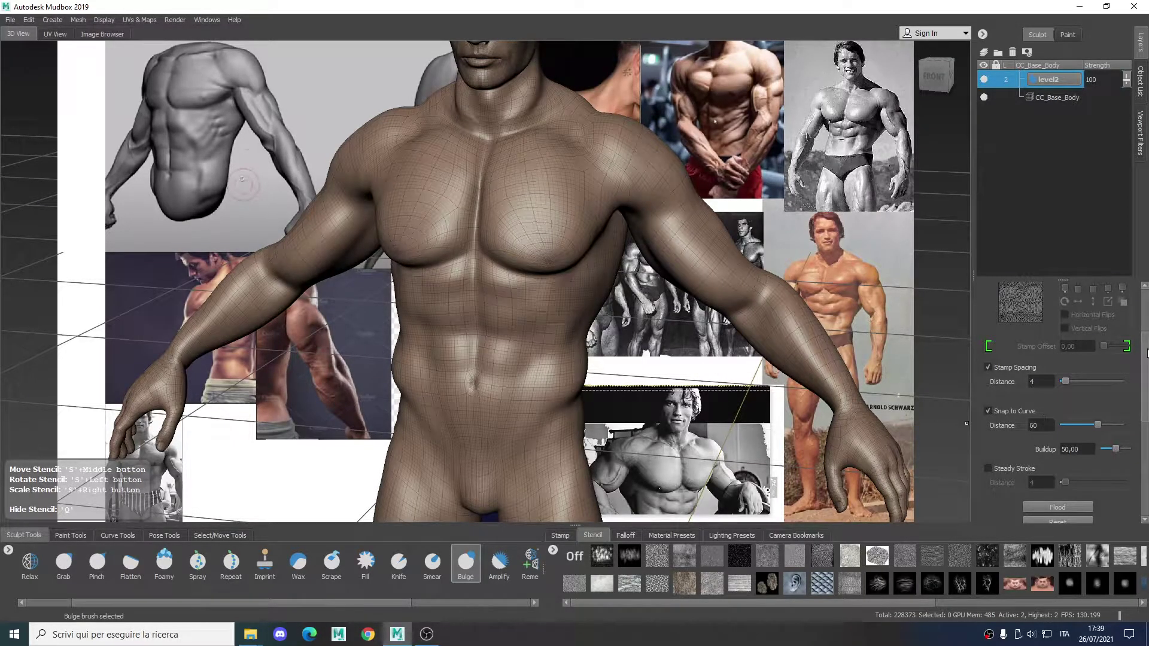
{"action": "scroll", "coordinate": [1121, 330], "scroll_direction": "up", "scroll_amount": 3}
{"action": "left_click", "coordinate": [1079, 329]}
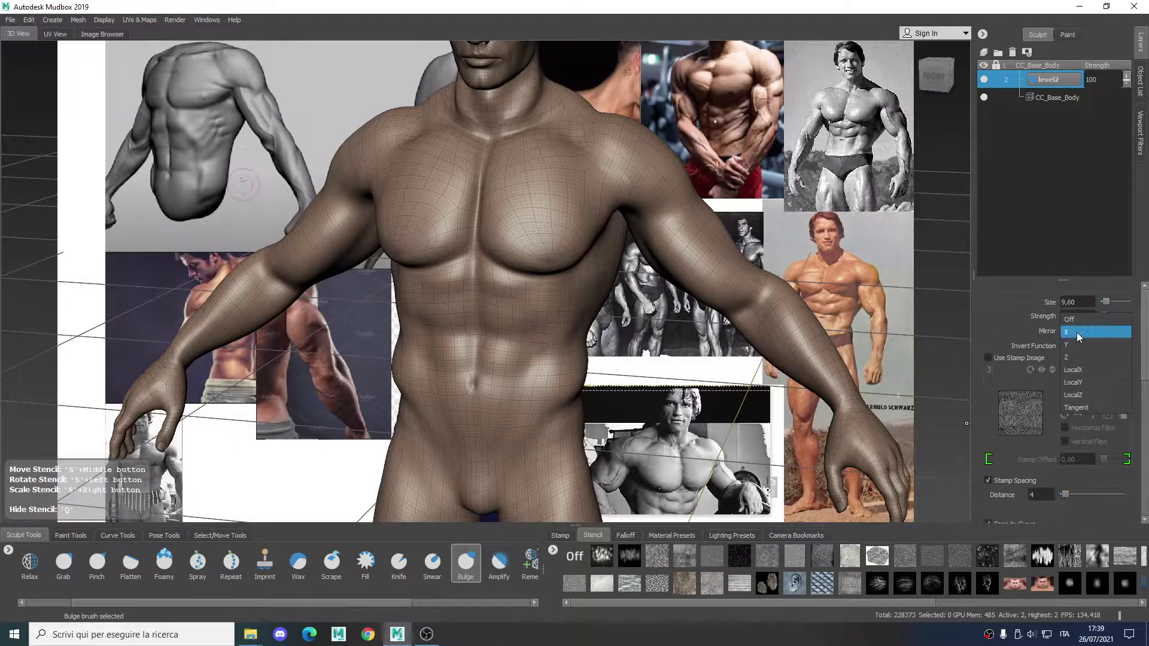
{"action": "left_click", "coordinate": [1071, 332]}
{"action": "left_click_drag", "start_coordinate": [622, 214], "coordinate": [540, 260], "text": "alt"}
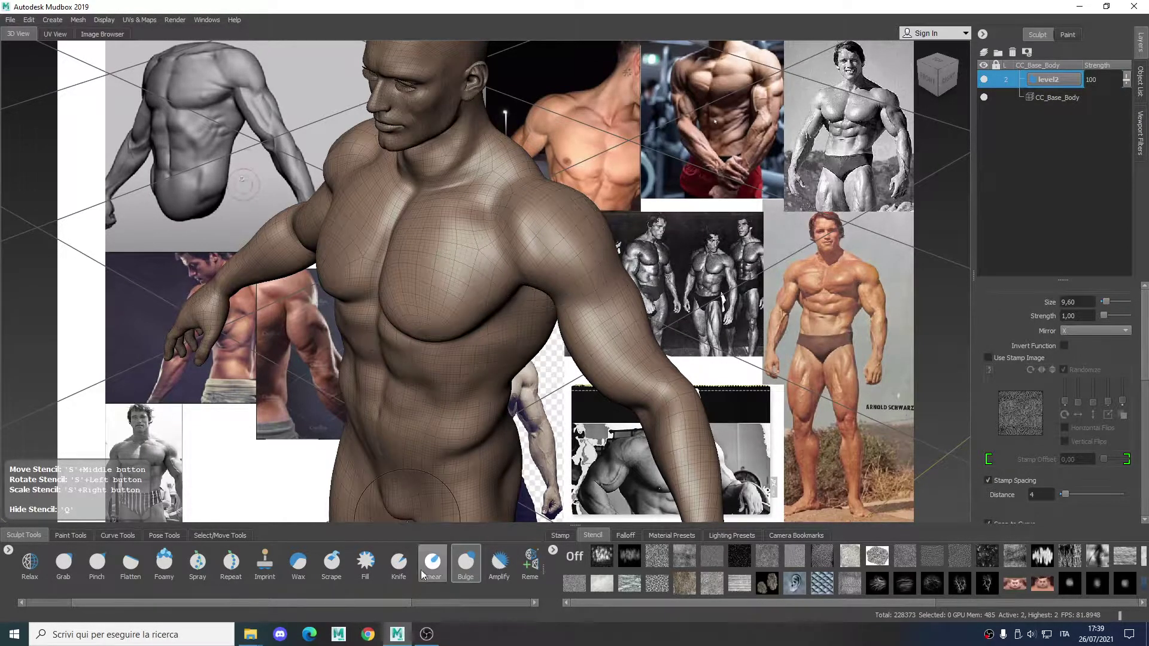
- Open the Windows Control Panel and bring up the Wacom tablet preferences
{"action": "left_click", "coordinate": [185, 635]}
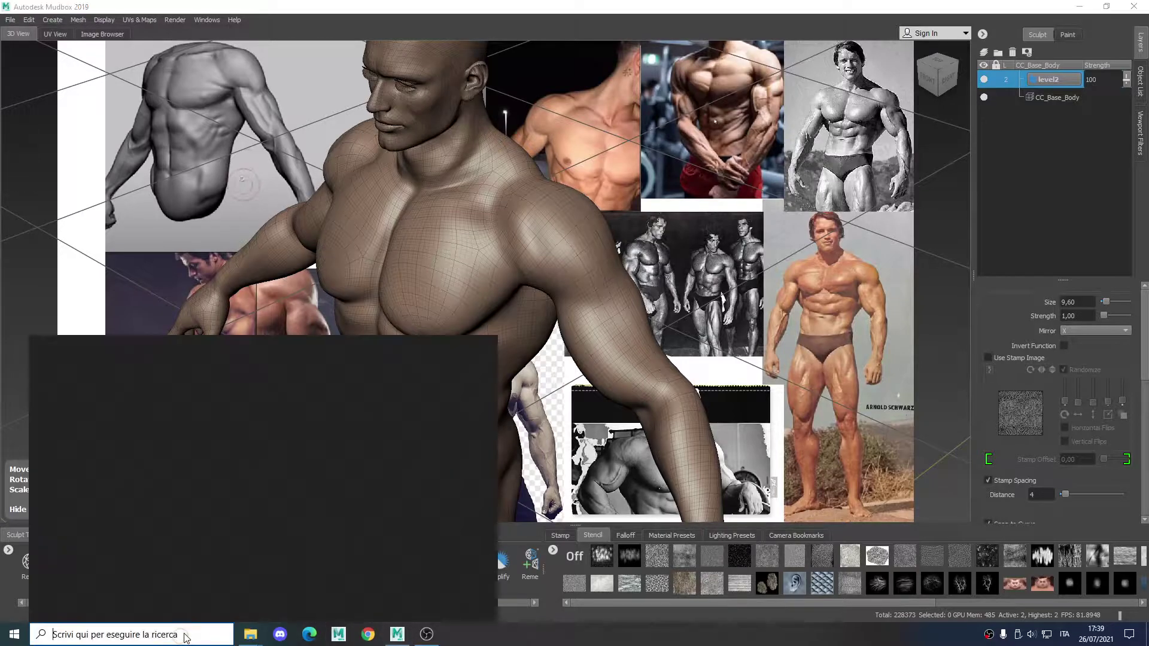
{"action": "type", "text": "pann"}
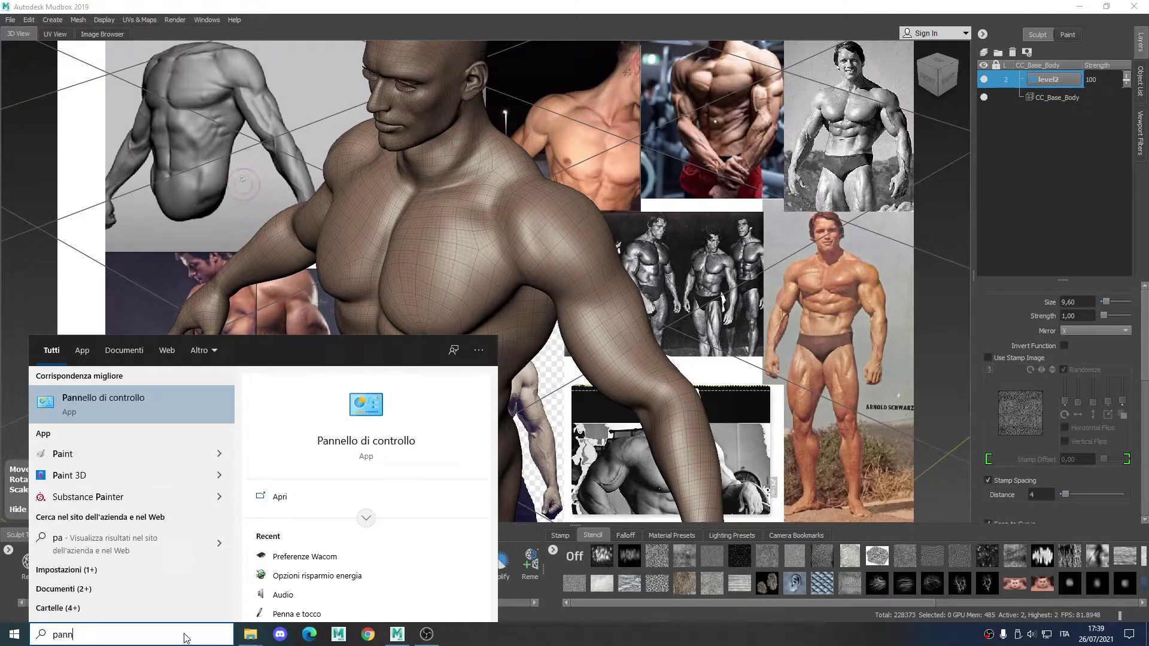
{"action": "key", "text": "Return"}
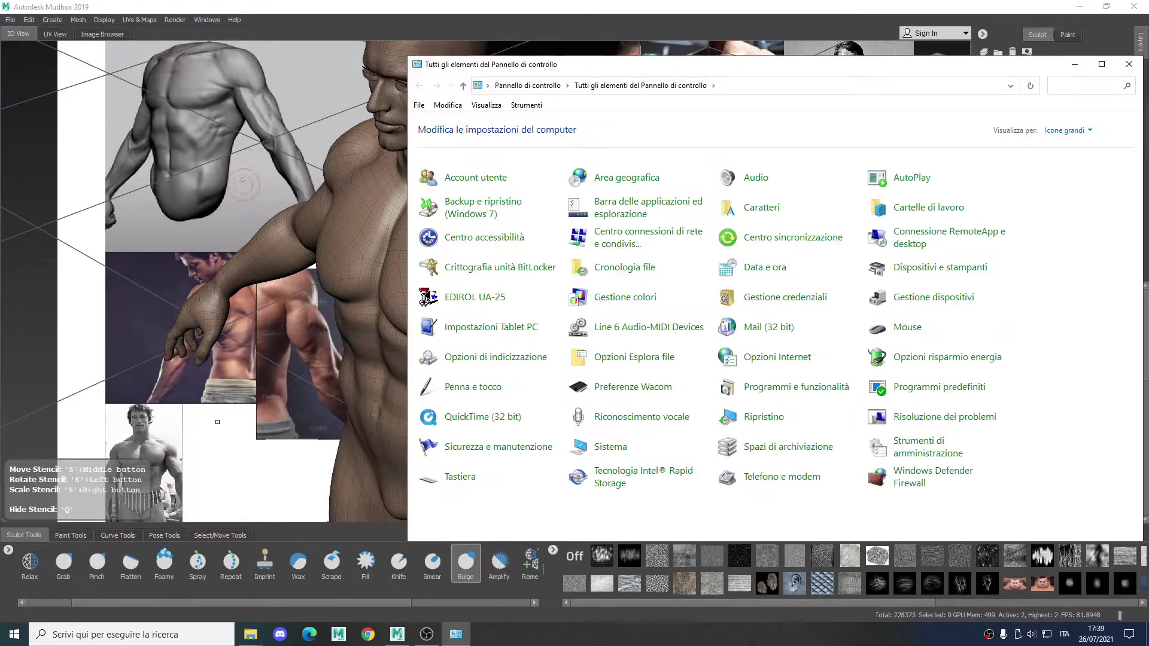
{"action": "left_click", "coordinate": [641, 389]}
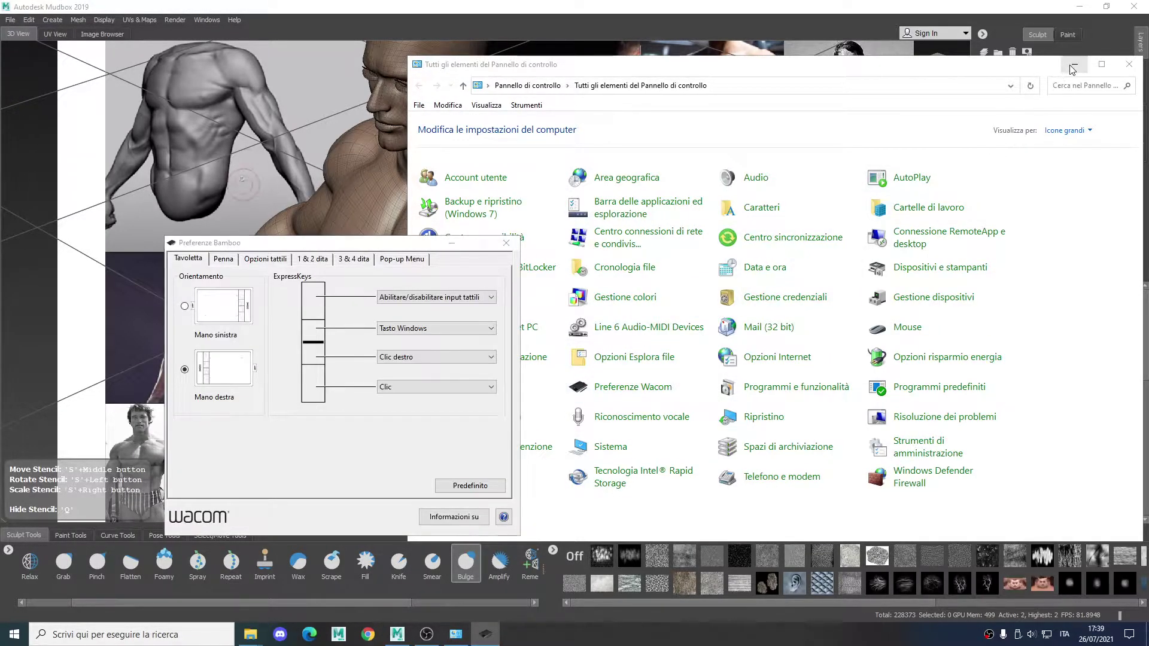
- Minimize the Windows Control Panel and close the tablet preferences to return to the sculpt
{"action": "left_click", "coordinate": [1071, 70]}
{"action": "left_click", "coordinate": [505, 243]}
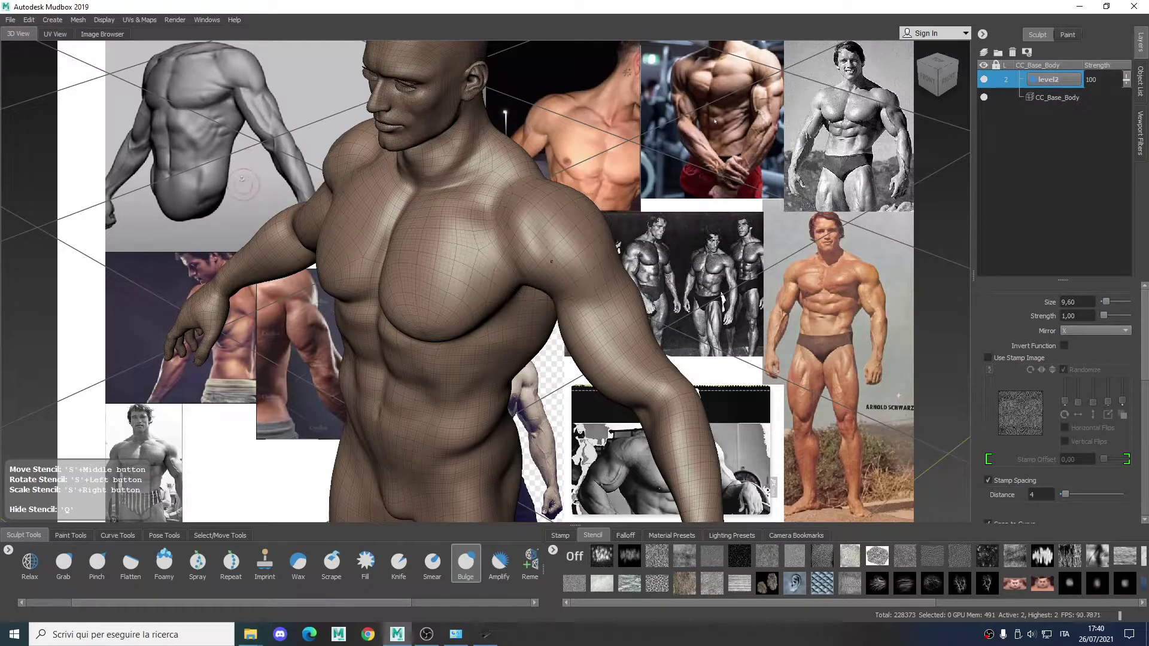
- Bulge the front of the deltoids next to the upper chest and smooth the shoulder surface
{"action": "mouse_move", "coordinate": [532, 267]}
{"action": "left_mouse_down", "text": "alt"}
{"action": "mouse_move", "coordinate": [604, 251]}
{"action": "mouse_move", "coordinate": [506, 247]}
{"action": "mouse_move", "coordinate": [510, 287]}
{"action": "left_mouse_up", "text": "alt"}
{"action": "key", "text": "shift"}
{"action": "mouse_move", "coordinate": [492, 238]}
{"action": "left_mouse_down"}
{"action": "mouse_move", "coordinate": [489, 257]}
{"action": "mouse_move", "coordinate": [453, 229]}
{"action": "left_mouse_up"}
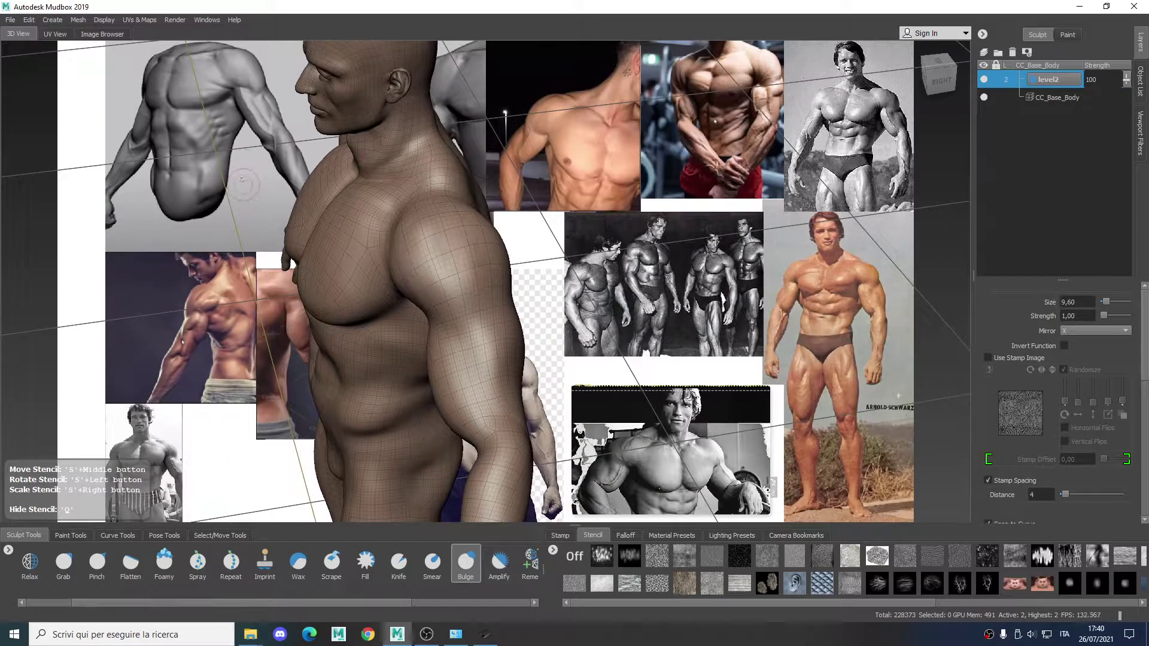
{"action": "left_click_drag", "start_coordinate": [456, 279], "coordinate": [590, 252], "text": "alt"}
{"action": "middle_click_drag", "start_coordinate": [590, 252], "coordinate": [481, 383], "text": "alt"}
{"action": "left_click_drag", "start_coordinate": [481, 383], "coordinate": [402, 285], "text": "alt"}
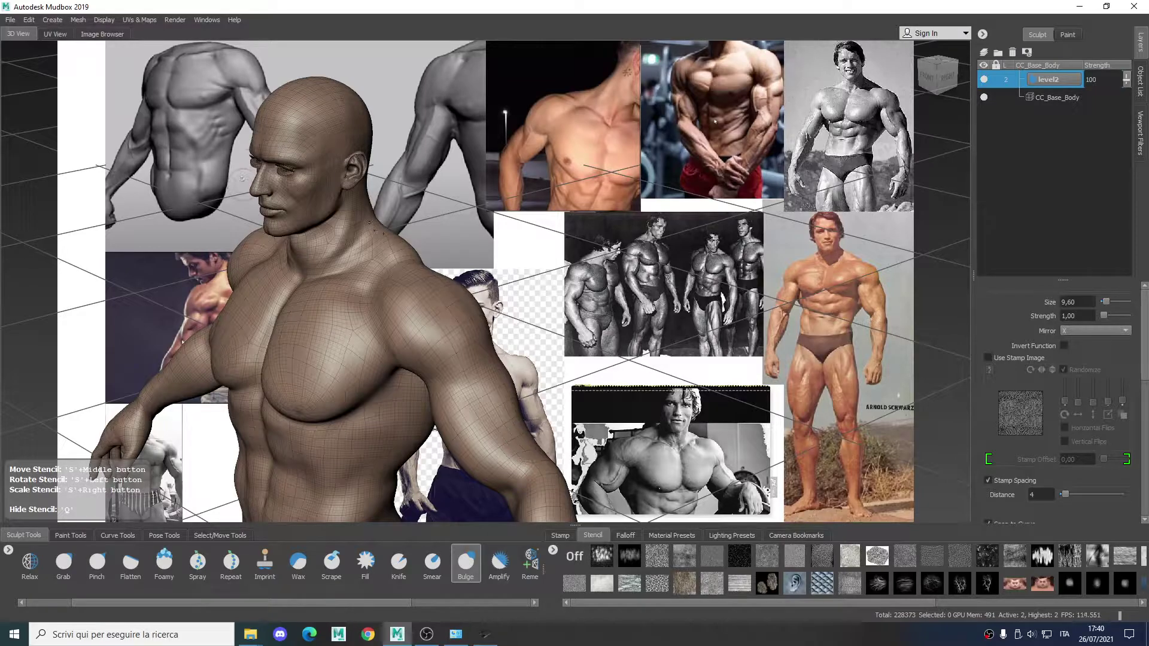
{"action": "key", "text": "shift"}
{"action": "mouse_move", "coordinate": [409, 256]}
{"action": "left_mouse_down", "text": "shift"}
{"action": "mouse_move", "coordinate": [493, 400]}
{"action": "mouse_move", "coordinate": [443, 306]}
{"action": "left_mouse_up", "text": "shift"}
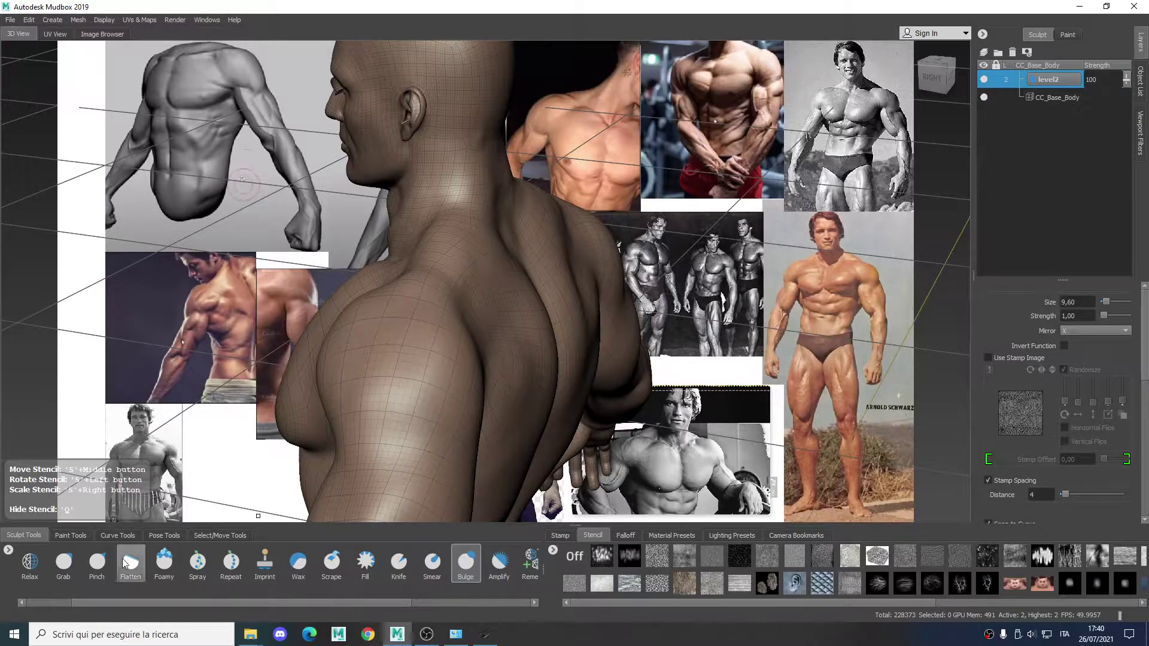
- Reselect the Bulge brush and continue building up and smoothing the deltoids around the shoulders
{"action": "left_click", "coordinate": [59, 601]}
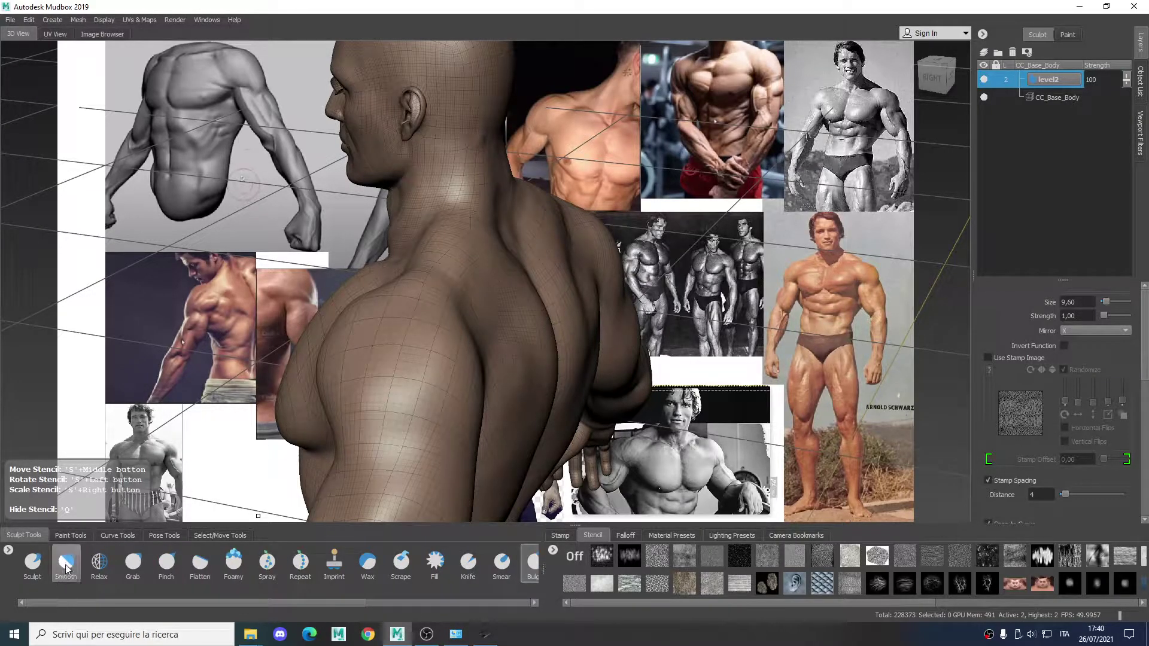
{"action": "left_click_drag", "start_coordinate": [243, 604], "coordinate": [361, 604]}
{"action": "left_click", "coordinate": [354, 561]}
{"action": "left_click_drag", "start_coordinate": [384, 323], "coordinate": [499, 333], "text": "alt"}
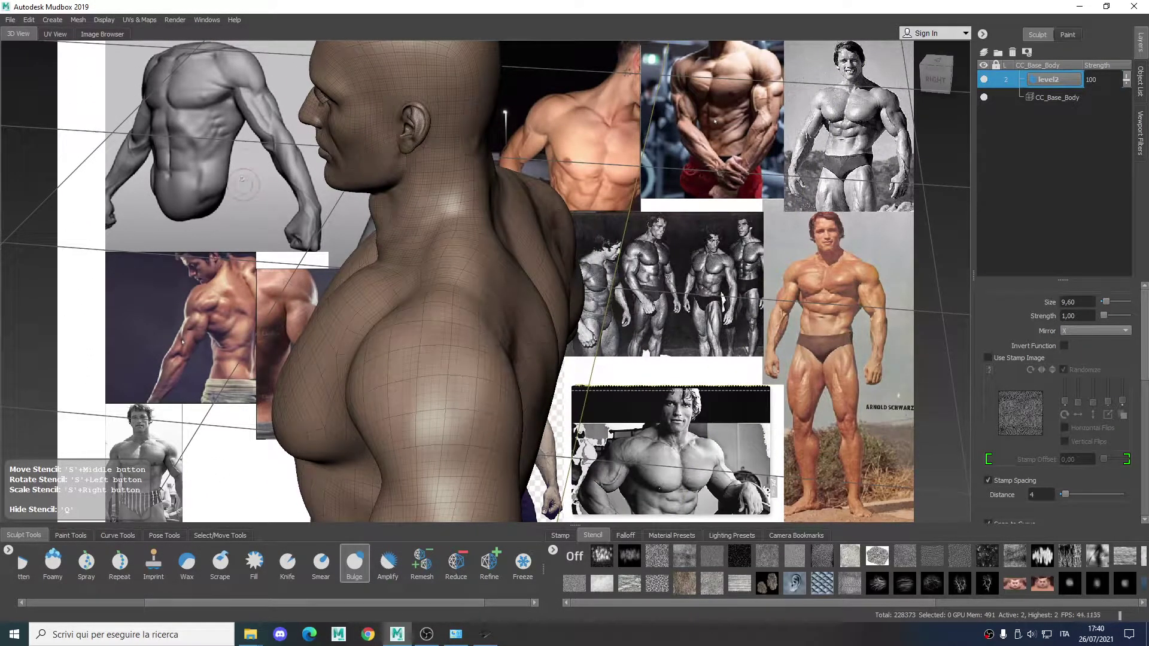
{"action": "key", "text": "shift"}
{"action": "mouse_move", "coordinate": [503, 309]}
{"action": "left_mouse_down", "text": "alt"}
{"action": "mouse_move", "coordinate": [446, 318]}
{"action": "mouse_move", "coordinate": [504, 296]}
{"action": "left_mouse_up", "text": "alt"}
{"action": "right_click_drag", "start_coordinate": [506, 315], "coordinate": [458, 326], "text": "alt"}
{"action": "mouse_move", "coordinate": [458, 326]}
{"action": "left_mouse_down", "text": "alt"}
{"action": "mouse_move", "coordinate": [602, 304]}
{"action": "mouse_move", "coordinate": [420, 263]}
{"action": "left_mouse_up", "text": "alt"}
{"action": "middle_click_drag", "start_coordinate": [420, 263], "coordinate": [401, 214], "text": "alt"}
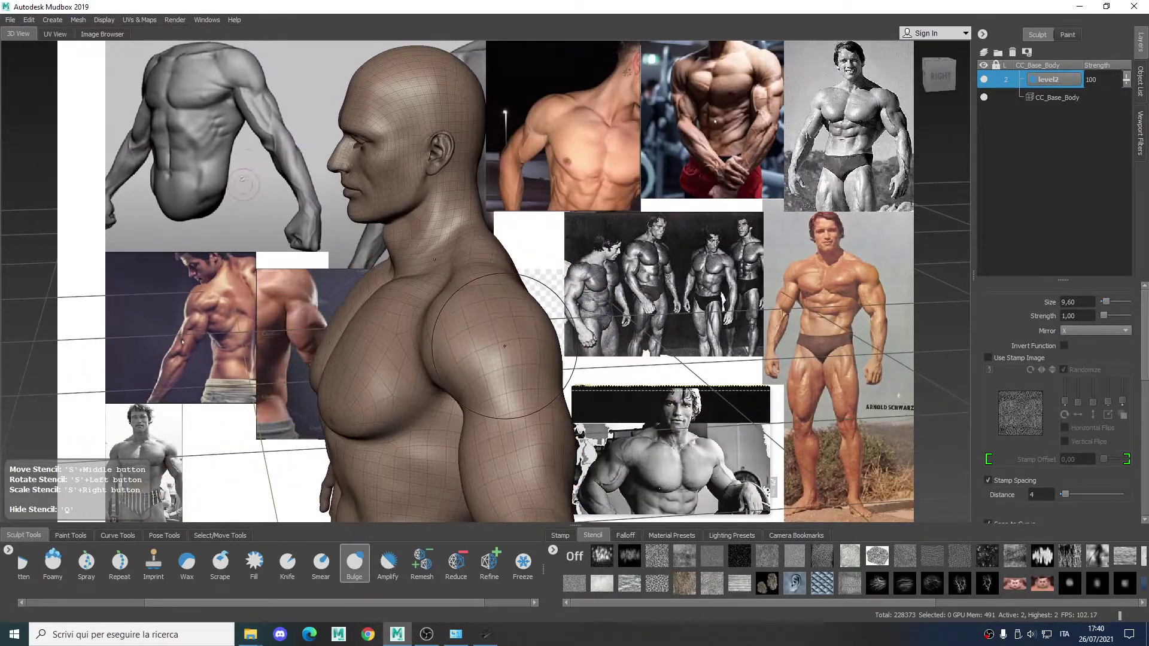
{"action": "right_click_drag", "start_coordinate": [401, 214], "coordinate": [473, 335], "text": "alt"}
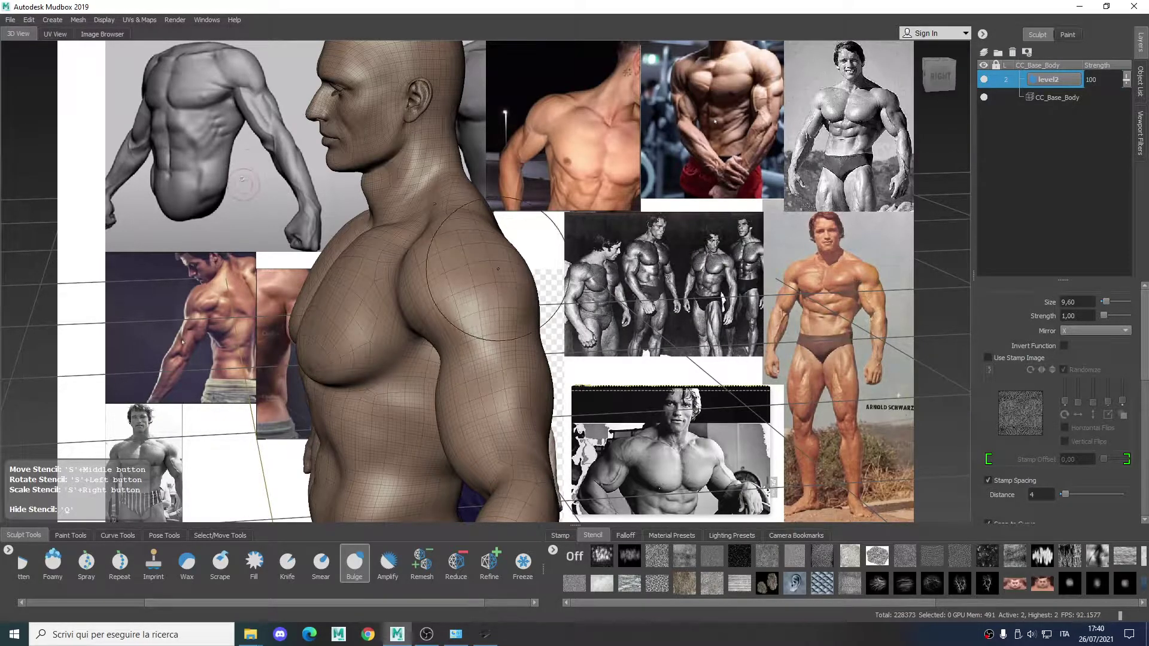
{"action": "left_click_drag", "start_coordinate": [509, 322], "coordinate": [546, 326], "text": "alt"}
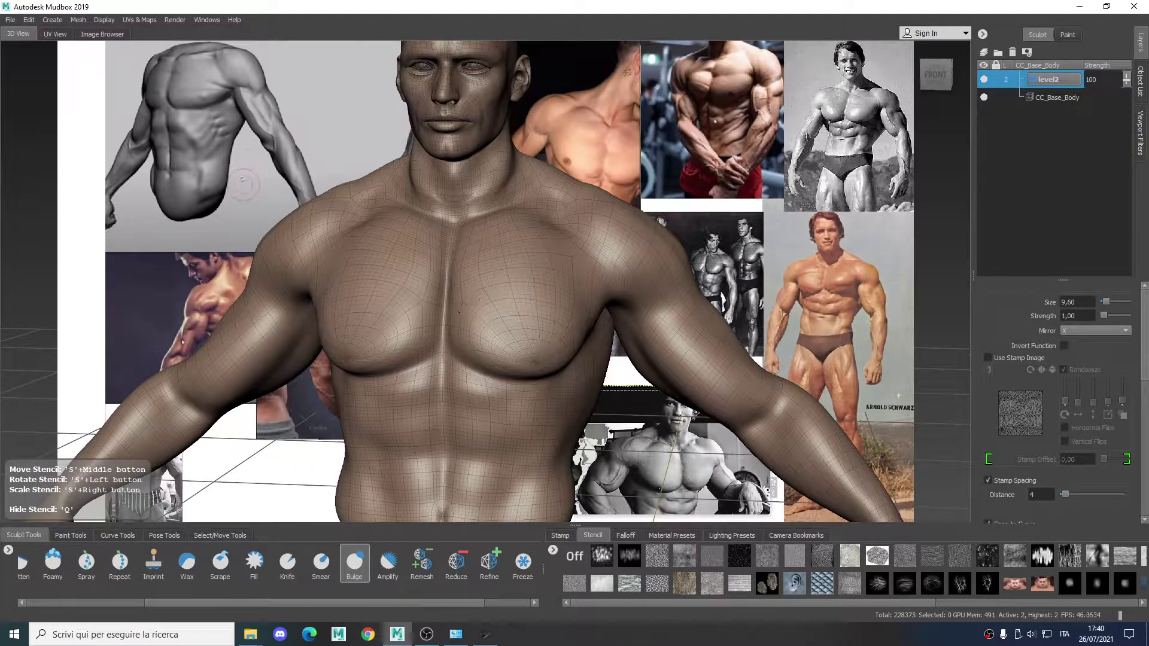
- Enlarge the Bulge brush to about 14,76 and round out the pectorals, smoothing their surface
{"action": "key", "text": "b"}
{"action": "left_click_drag", "start_coordinate": [477, 314], "coordinate": [402, 314]}
{"action": "left_click_drag", "start_coordinate": [586, 318], "coordinate": [509, 319], "text": "alt"}
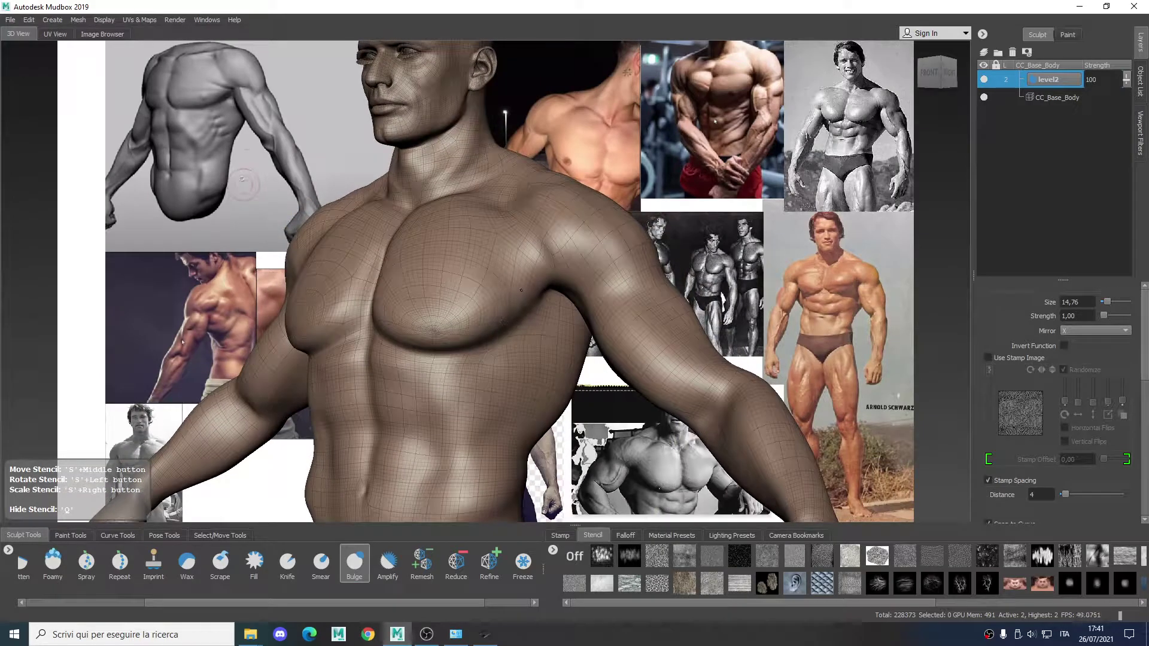
{"action": "left_click_drag", "start_coordinate": [524, 279], "coordinate": [573, 310], "text": "alt"}
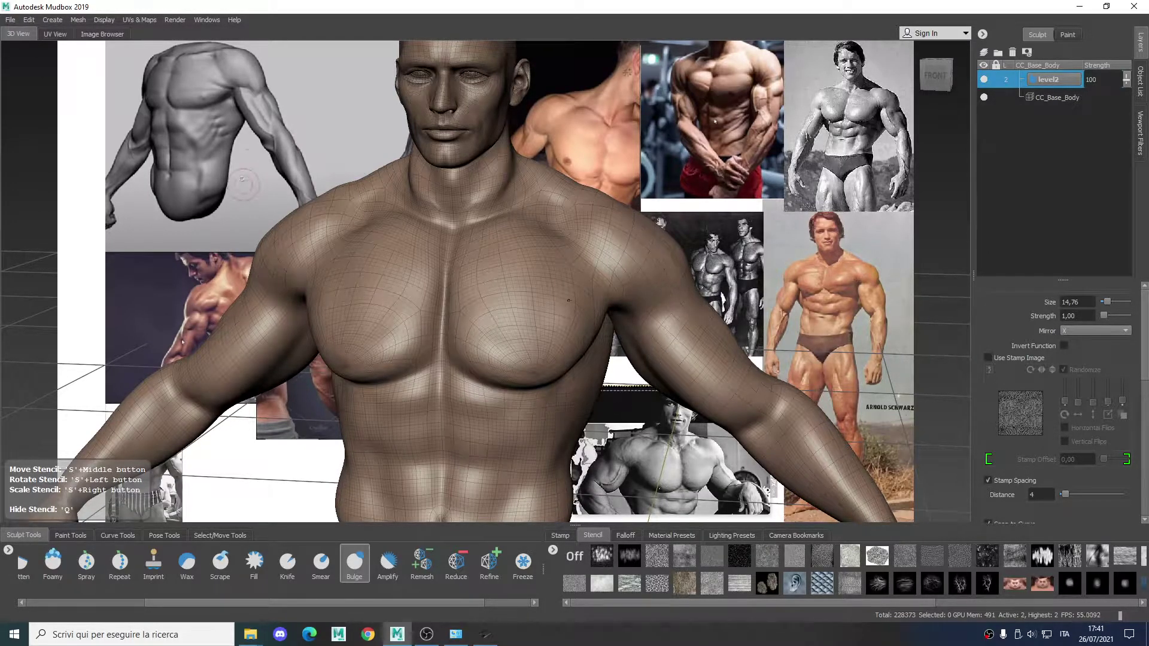
{"action": "key", "text": "shift"}
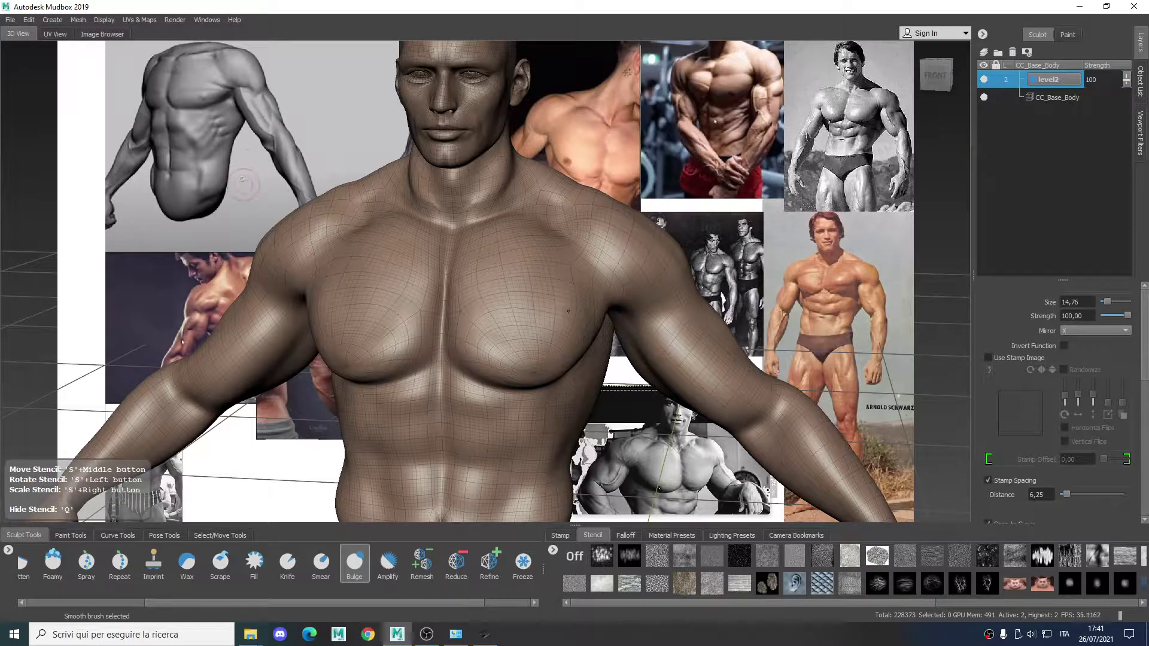
- Reduce the Bulge brush to about 6,73 and refine the upper pectorals below the collarbones with smoothing strokes
{"action": "left_click_drag", "start_coordinate": [534, 306], "coordinate": [506, 305]}
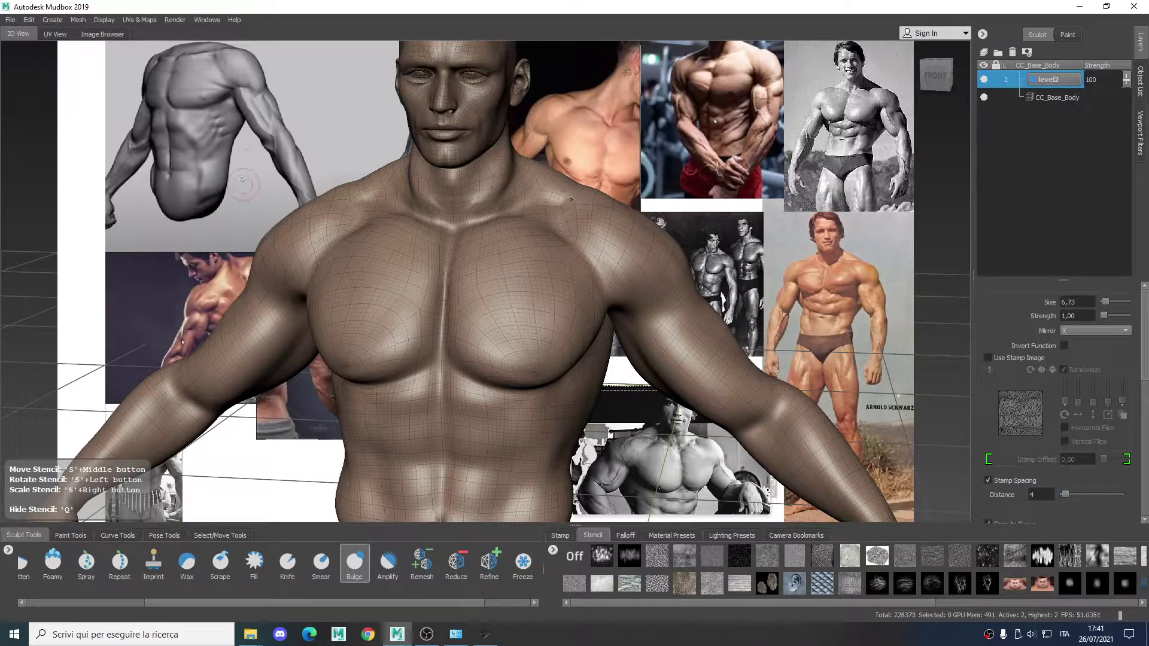
{"action": "key", "text": "shift"}
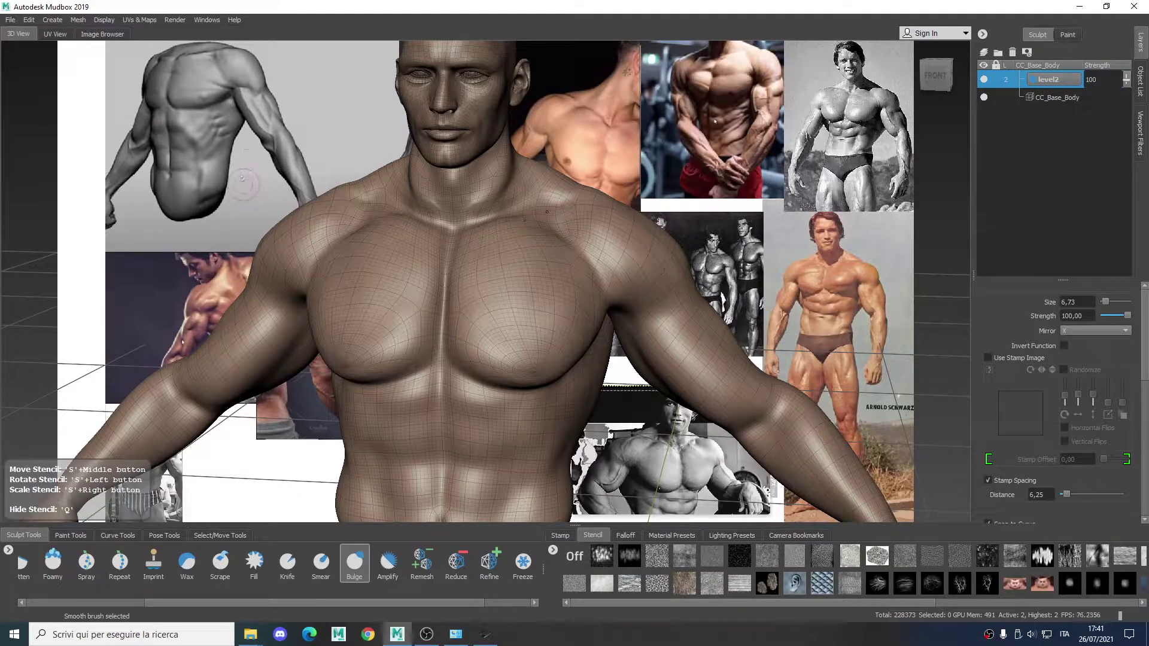
{"action": "left_click_drag", "start_coordinate": [546, 213], "coordinate": [524, 219], "text": "shift"}
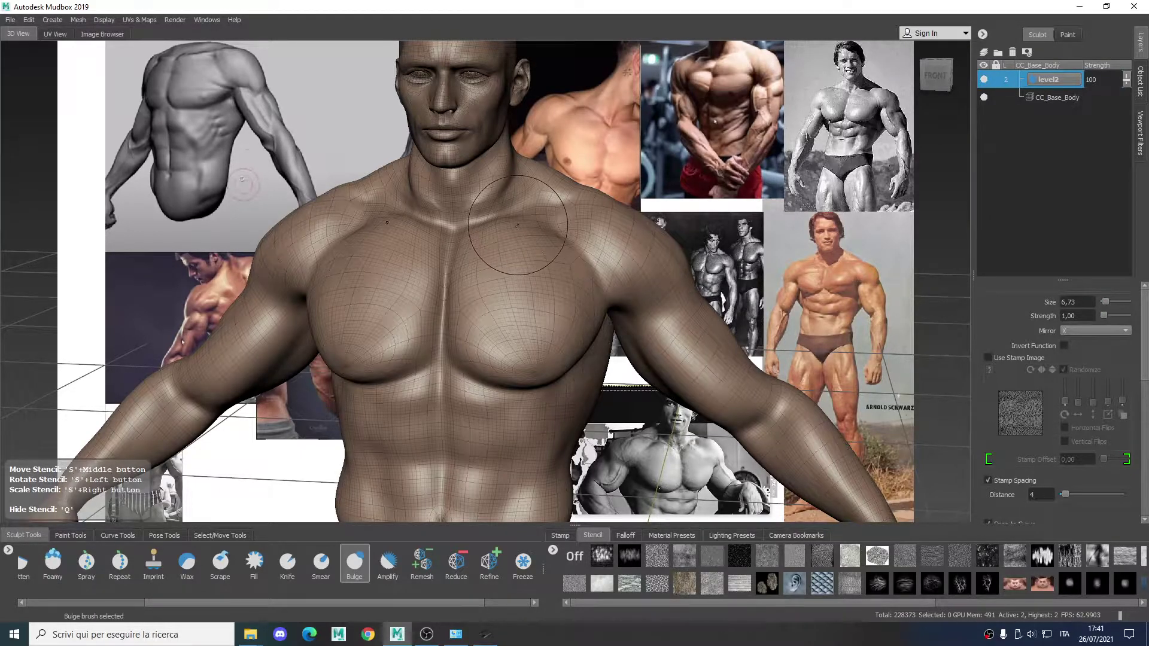
- Switch to the Grab brush and set its size to about 11,06 at the base of the neck
{"action": "left_click", "coordinate": [105, 602]}
{"action": "left_click", "coordinate": [137, 568]}
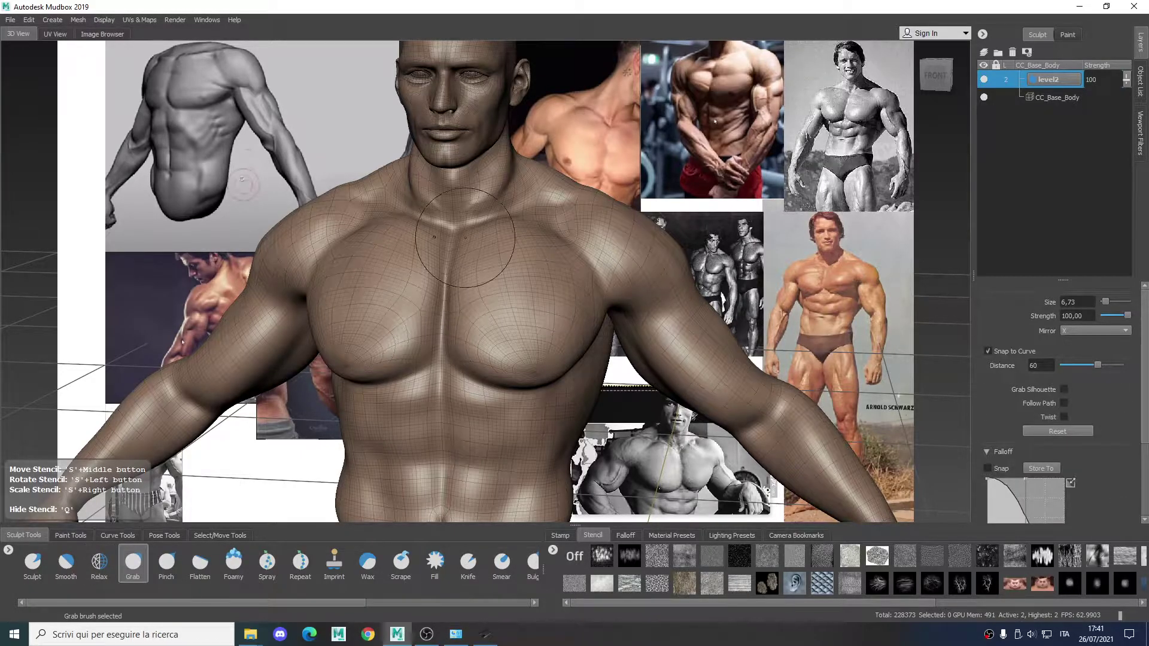
{"action": "key", "text": "b"}
{"action": "mouse_move", "coordinate": [482, 204]}
{"action": "left_mouse_down"}
{"action": "mouse_move", "coordinate": [500, 185]}
{"action": "mouse_move", "coordinate": [491, 180]}
{"action": "left_mouse_up"}
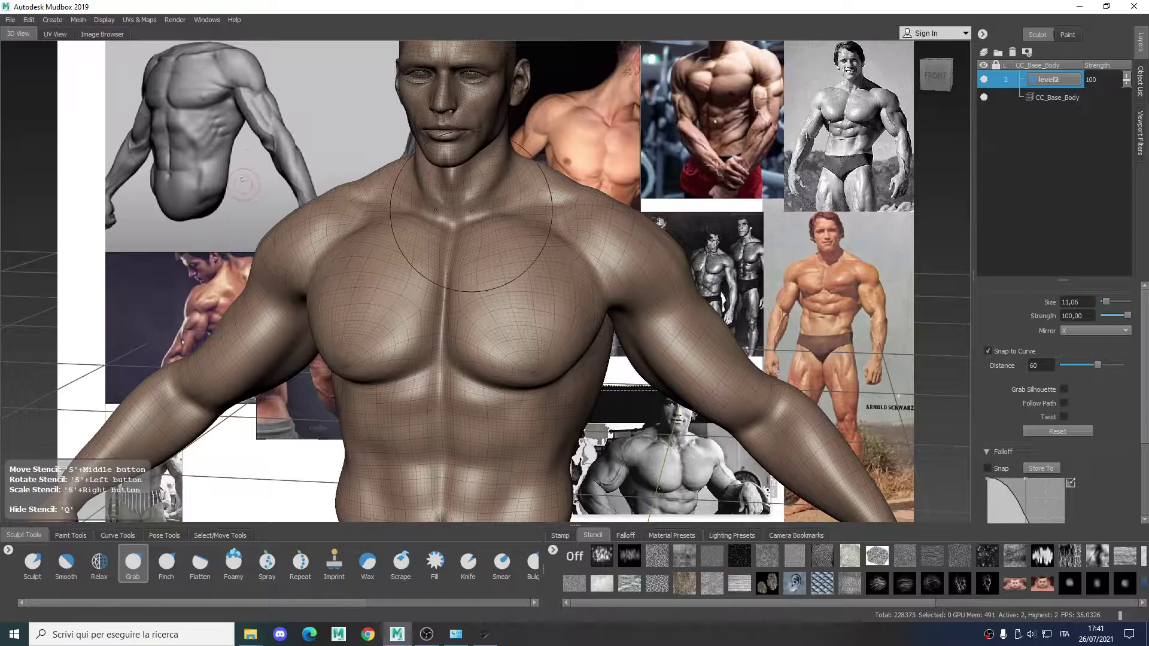
- Adjust the base of the neck in side view with the Grab brush, reducing its size to about 6,19
{"action": "right_click_drag", "start_coordinate": [537, 233], "coordinate": [468, 250], "text": "alt"}
{"action": "left_click_drag", "start_coordinate": [468, 250], "coordinate": [601, 257], "text": "alt"}
{"action": "right_click_drag", "start_coordinate": [601, 257], "coordinate": [640, 227], "text": "alt"}
{"action": "middle_click_drag", "start_coordinate": [622, 162], "coordinate": [569, 263], "text": "alt"}
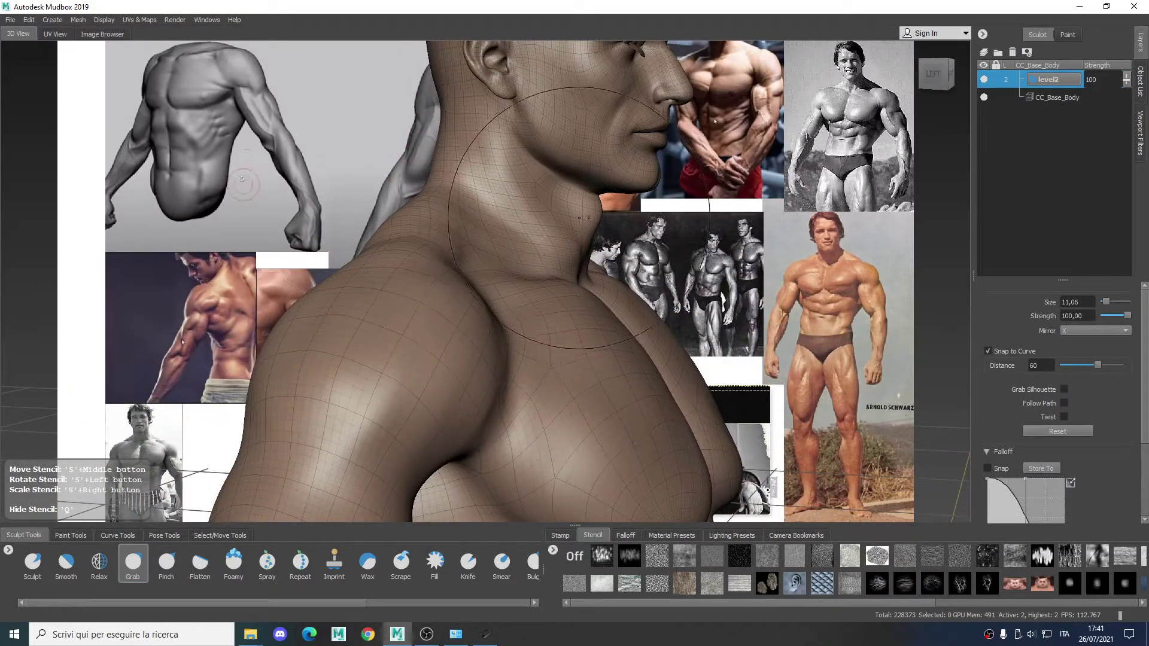
{"action": "mouse_move", "coordinate": [578, 215]}
{"action": "left_mouse_down"}
{"action": "mouse_move", "coordinate": [530, 214]}
{"action": "mouse_move", "coordinate": [575, 225]}
{"action": "mouse_move", "coordinate": [569, 256]}
{"action": "left_mouse_up"}
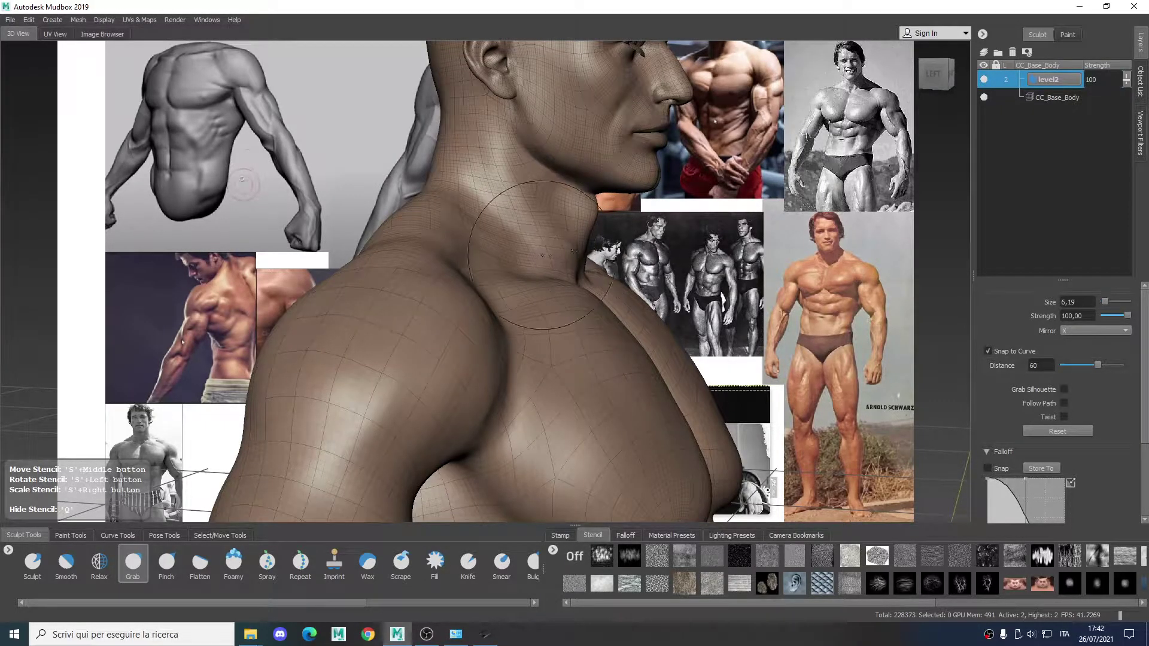
- Switch back to the Bulge brush at size 9,07, then build up and smooth the sides of the torso below the armpits
{"action": "left_click_drag", "start_coordinate": [565, 258], "coordinate": [417, 294], "text": "alt"}
{"action": "right_click_drag", "start_coordinate": [418, 293], "coordinate": [407, 299], "text": "alt"}
{"action": "mouse_move", "coordinate": [407, 300]}
{"action": "middle_mouse_down", "text": "alt"}
{"action": "mouse_move", "coordinate": [430, 231]}
{"action": "mouse_move", "coordinate": [437, 155]}
{"action": "middle_mouse_up", "text": "alt"}
{"action": "left_click_drag", "start_coordinate": [440, 278], "coordinate": [466, 299], "text": "alt"}
{"action": "right_click_drag", "start_coordinate": [474, 304], "coordinate": [555, 310], "text": "alt"}
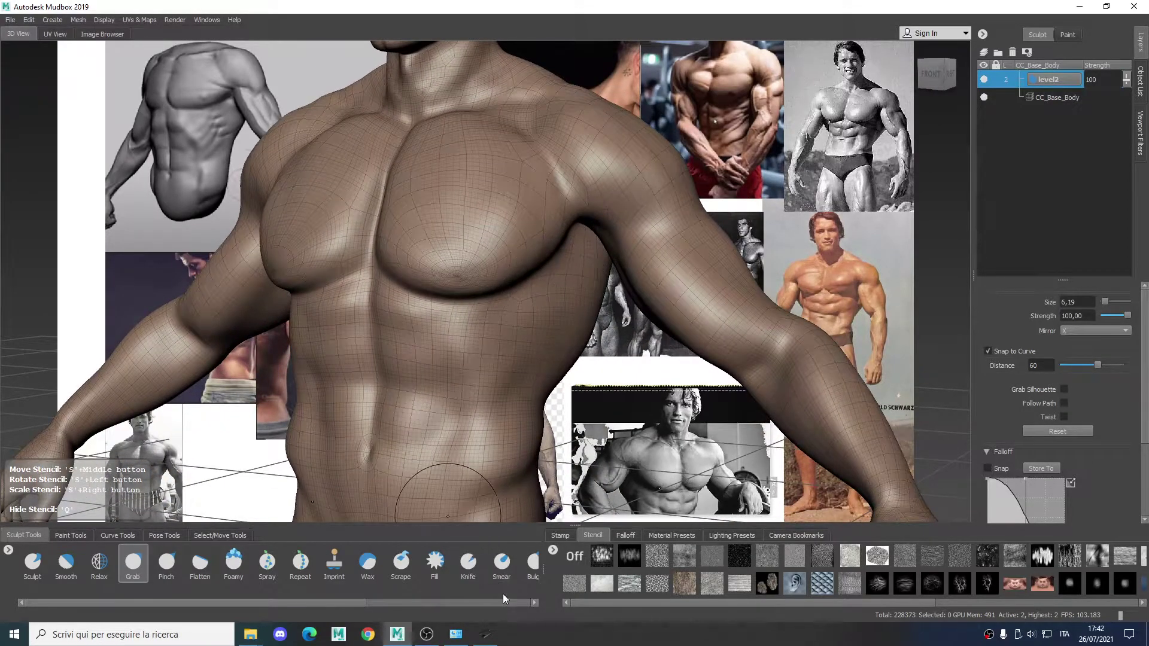
{"action": "left_click", "coordinate": [529, 563]}
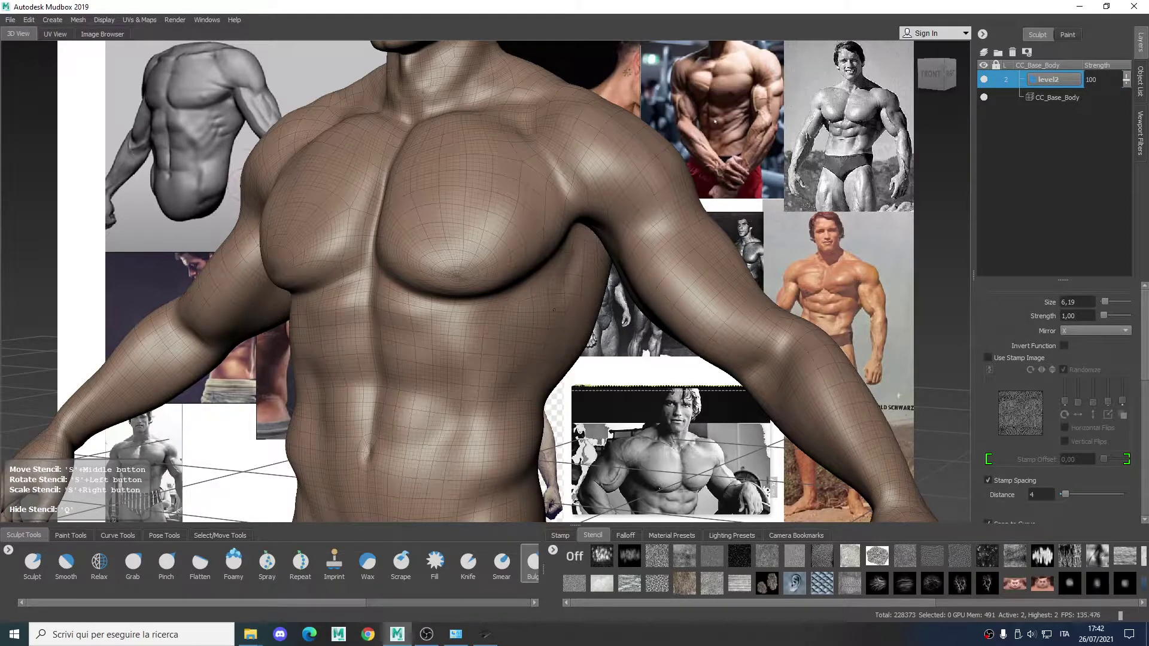
{"action": "left_click_drag", "start_coordinate": [565, 287], "coordinate": [583, 273]}
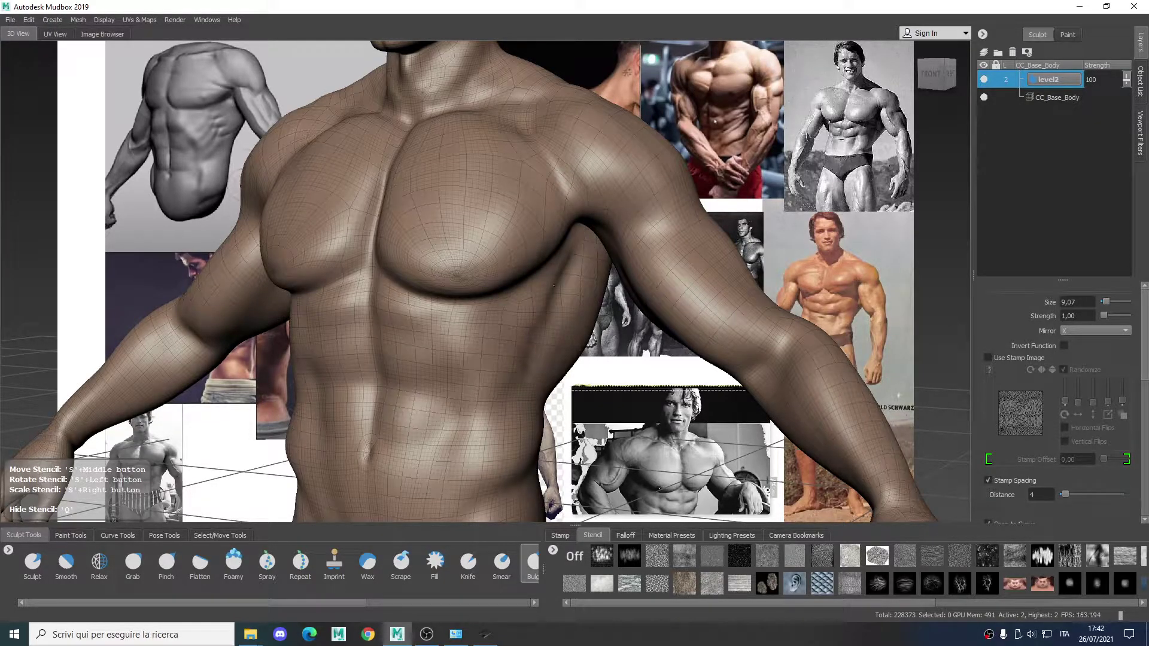
{"action": "key", "text": "shift"}
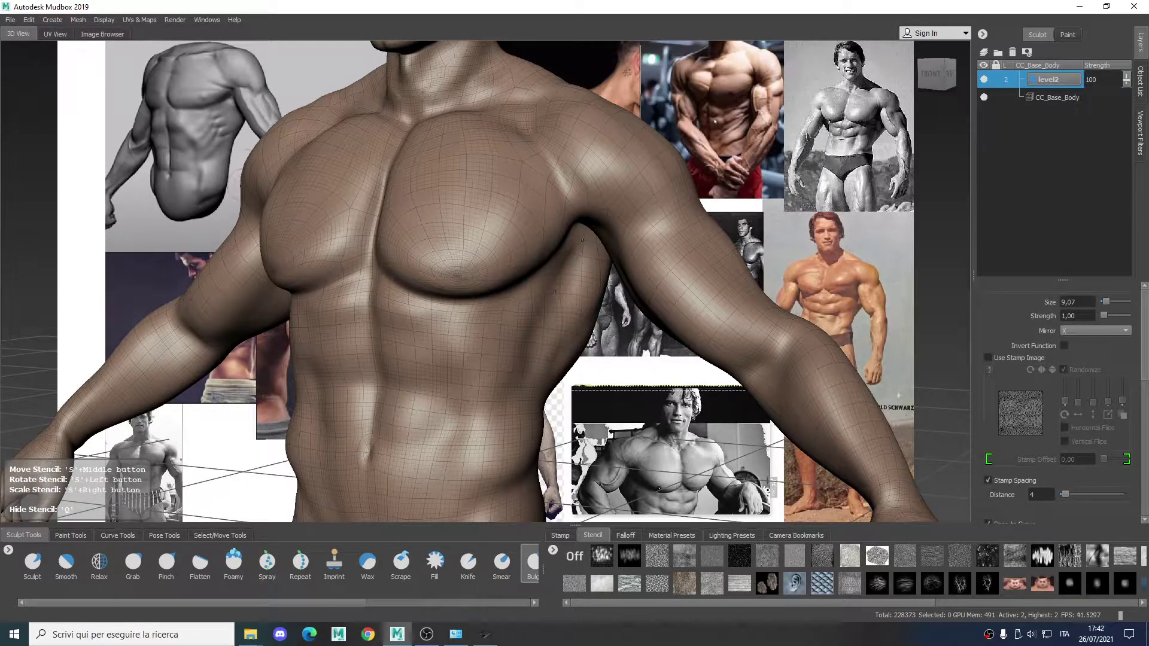
{"action": "mouse_move", "coordinate": [554, 290]}
{"action": "left_mouse_down"}
{"action": "mouse_move", "coordinate": [543, 332]}
{"action": "mouse_move", "coordinate": [532, 325]}
{"action": "left_mouse_up"}
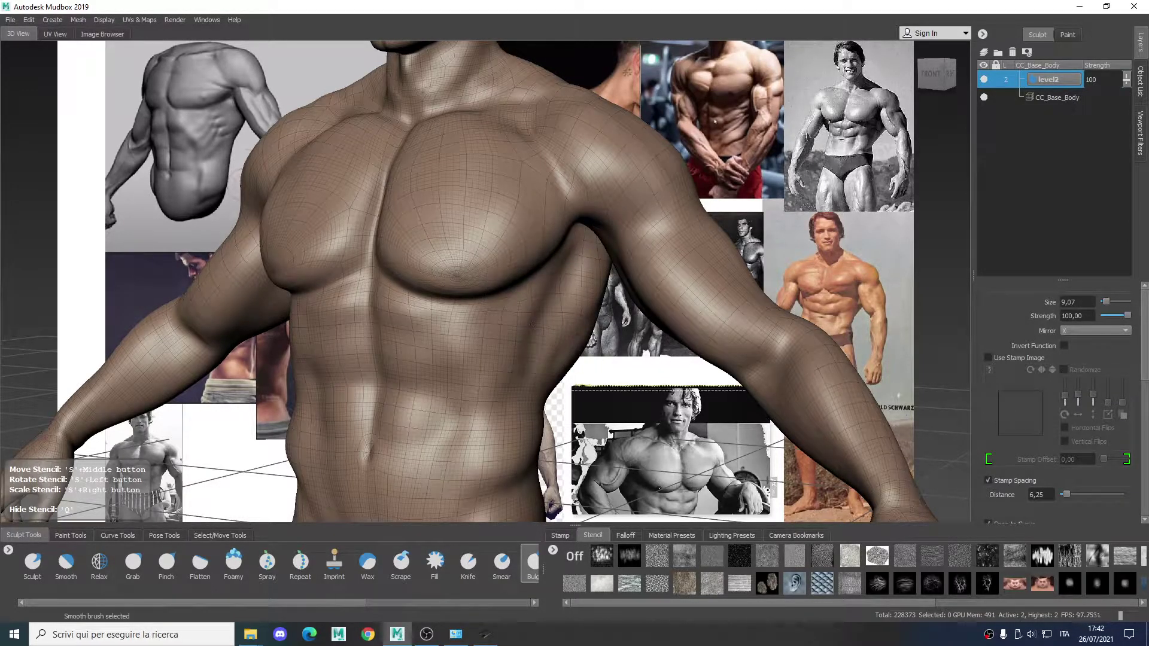
- Try a mirrored Bulge stroke on the upper abdomen, then turn the brush's mirroring off
{"action": "left_click_drag", "start_coordinate": [569, 276], "coordinate": [428, 335], "text": "alt"}
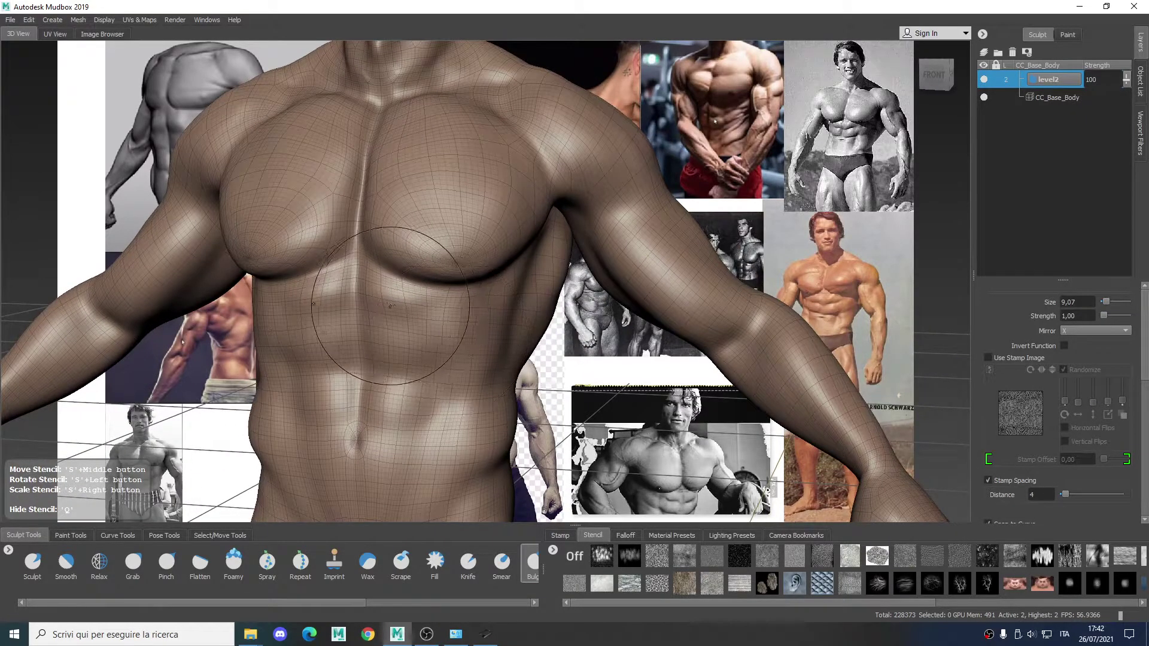
{"action": "left_click_drag", "start_coordinate": [380, 292], "coordinate": [380, 294]}
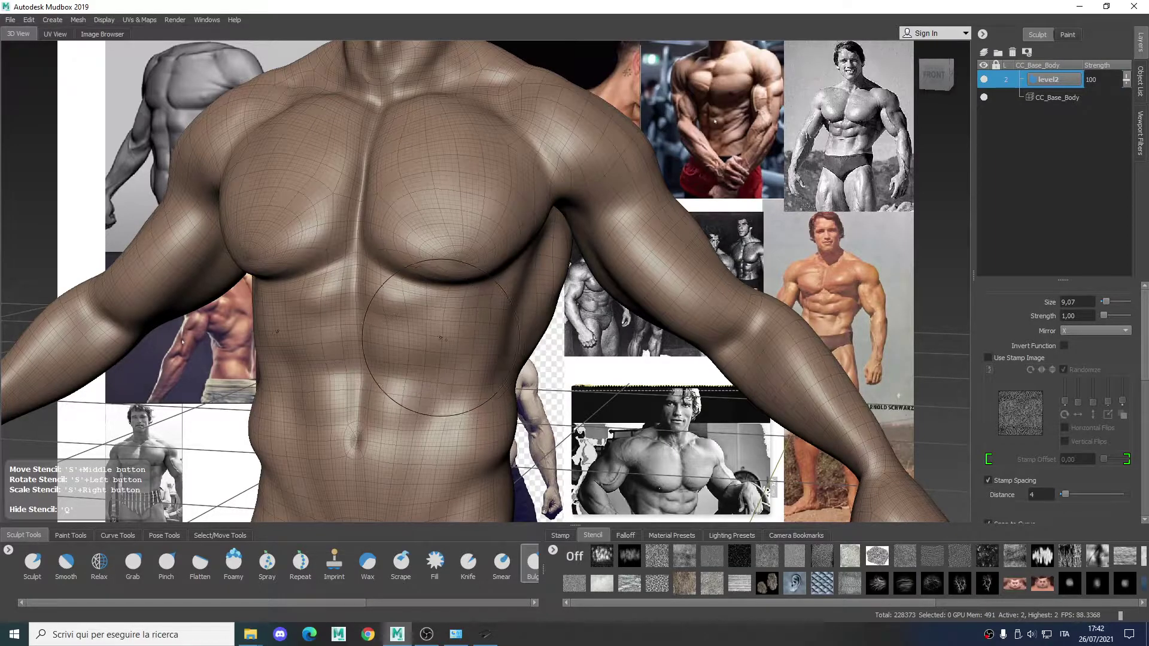
{"action": "left_click", "coordinate": [1072, 330]}
{"action": "left_click", "coordinate": [1082, 318]}
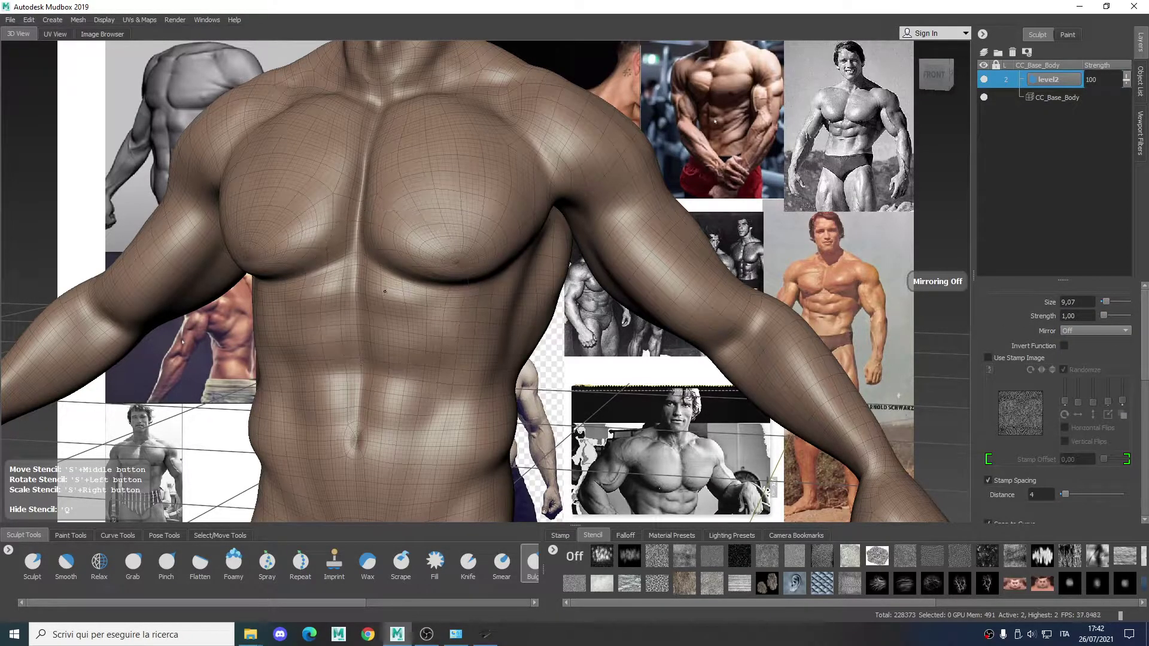
- Sculpt the upper abdominal muscle on the figure's left side with the Bulge brush at size 6,65 and smooth it
{"action": "left_click_drag", "start_coordinate": [379, 298], "coordinate": [373, 310]}
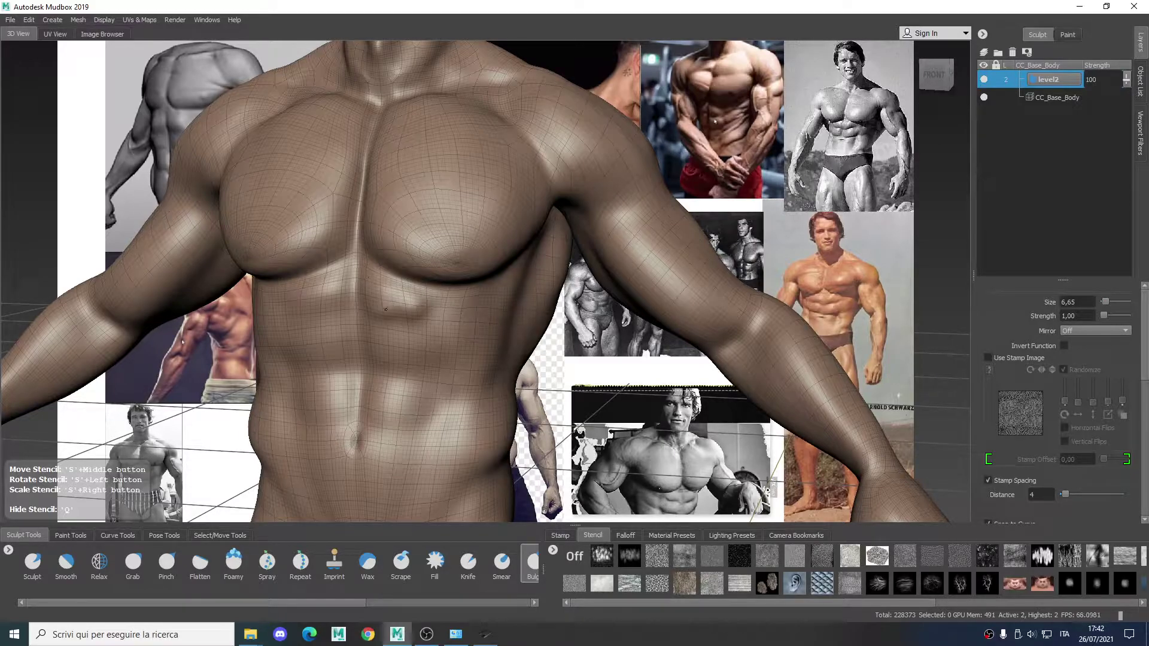
{"action": "key", "text": "shift"}
{"action": "left_click_drag", "start_coordinate": [398, 301], "coordinate": [413, 313], "text": "shift"}
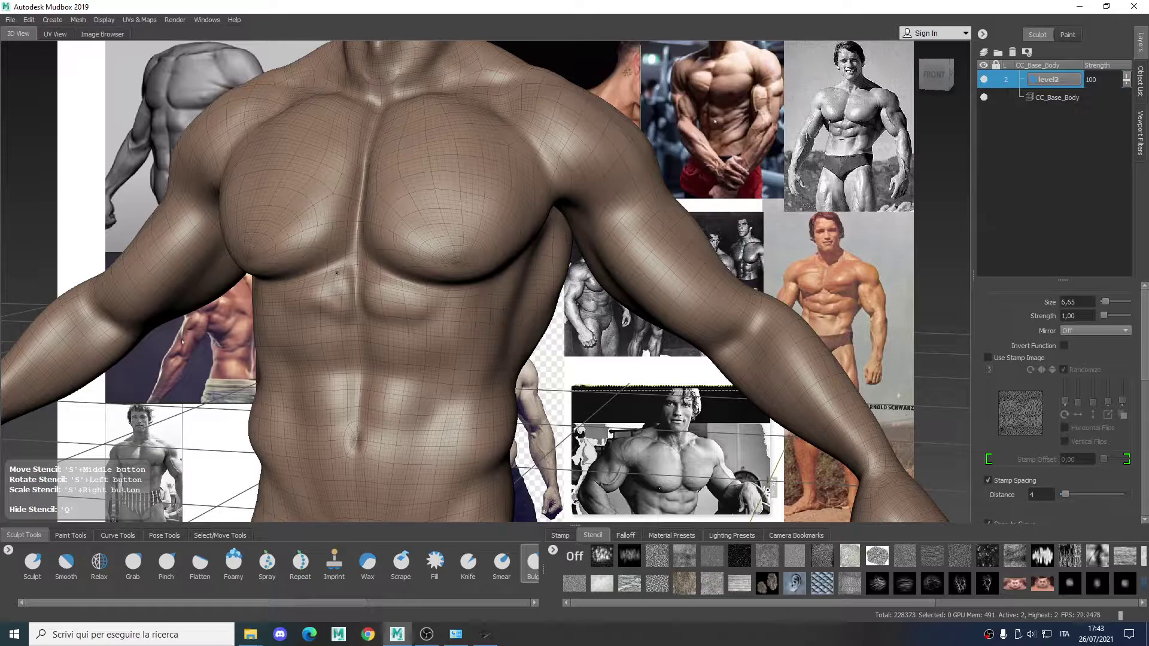
- Sculpt the upper abdominal muscle on the figure's right side with the unmirrored Bulge brush and smooth it
{"action": "left_click_drag", "start_coordinate": [303, 291], "coordinate": [341, 302]}
{"action": "key", "text": "shift"}
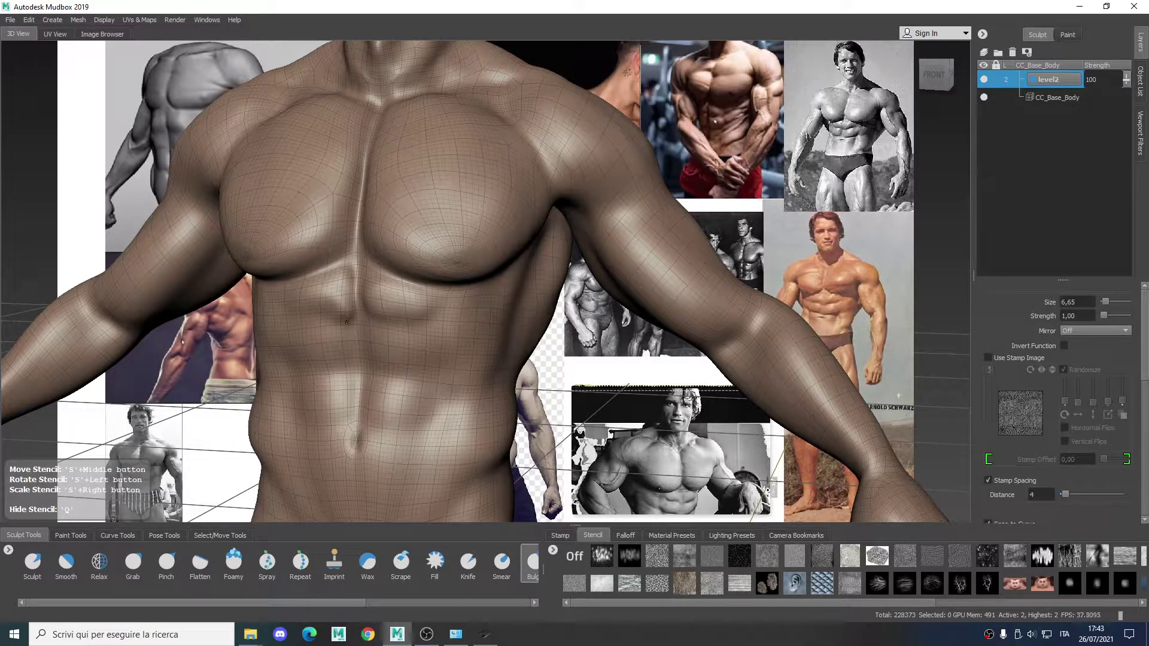
{"action": "key", "text": "shift"}
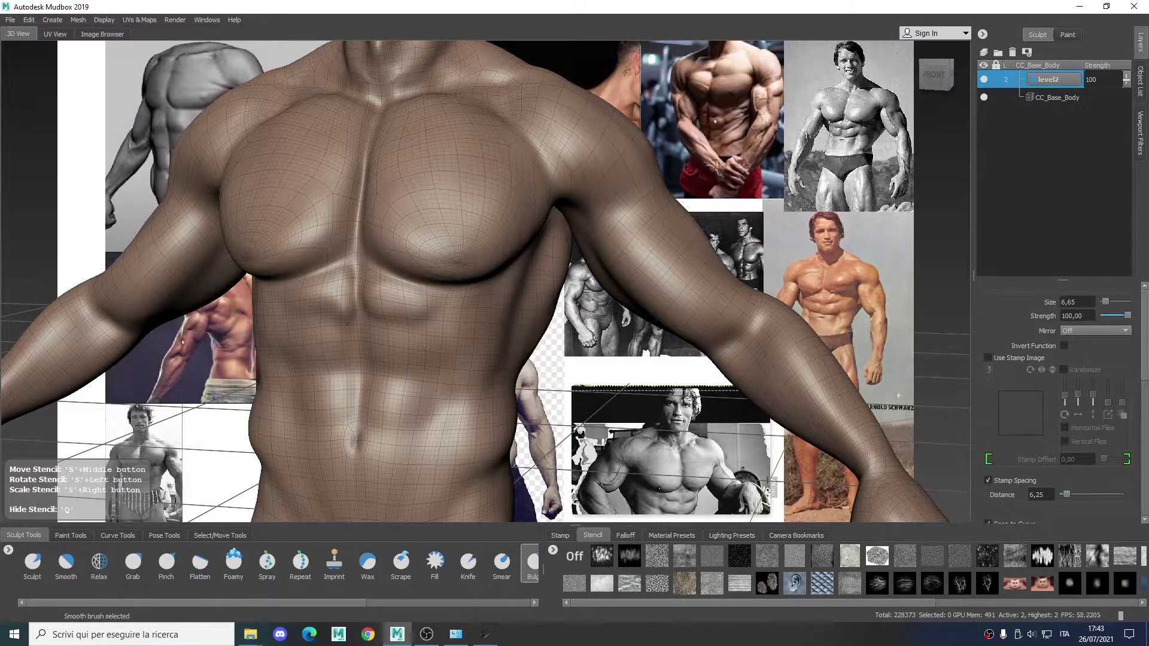
{"action": "key", "text": "shift"}
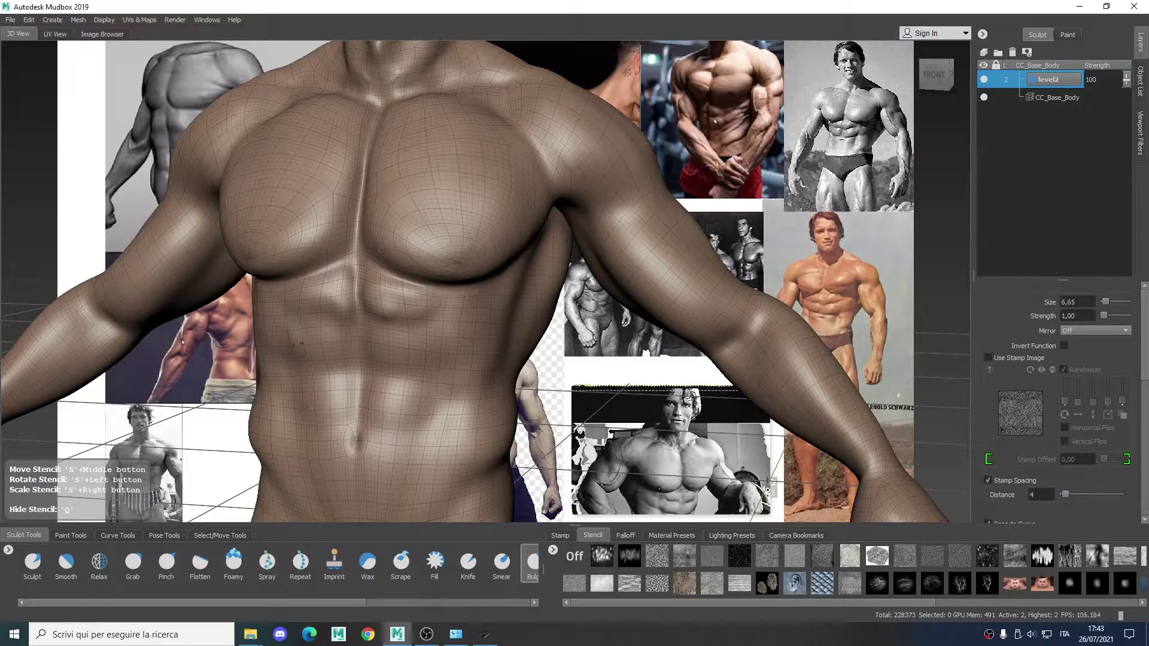
- Sculpt the second row of abdominal muscles on both sides with the Bulge brush at size 7,63 and smooth them
{"action": "left_click_drag", "start_coordinate": [300, 332], "coordinate": [295, 331]}
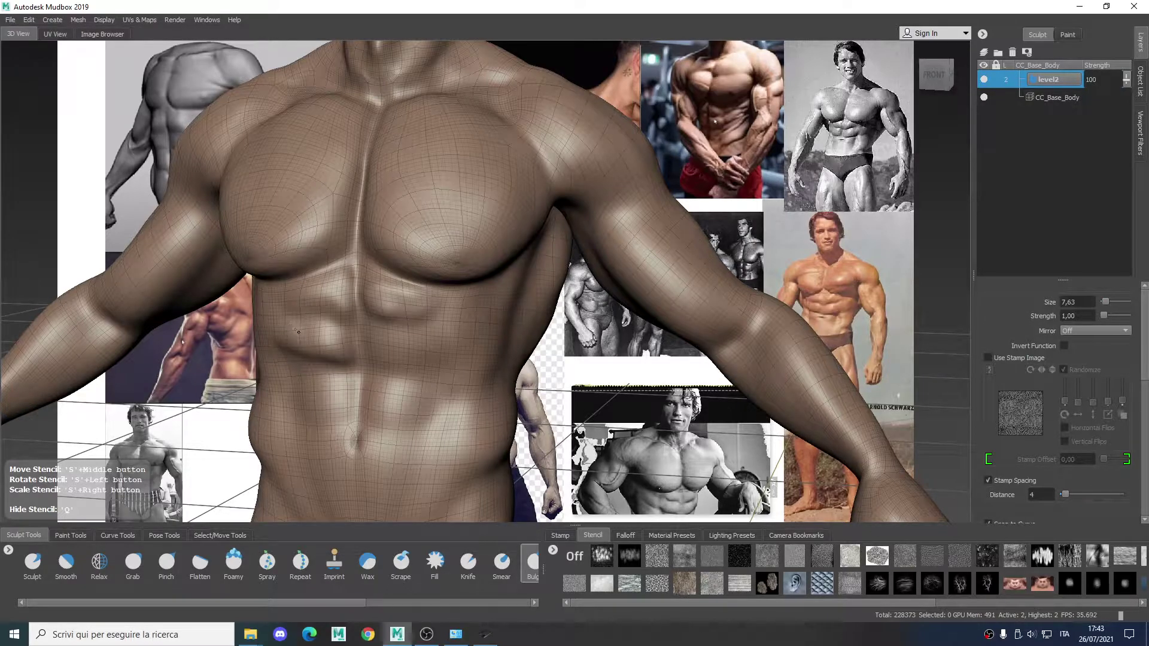
{"action": "key", "text": "shift"}
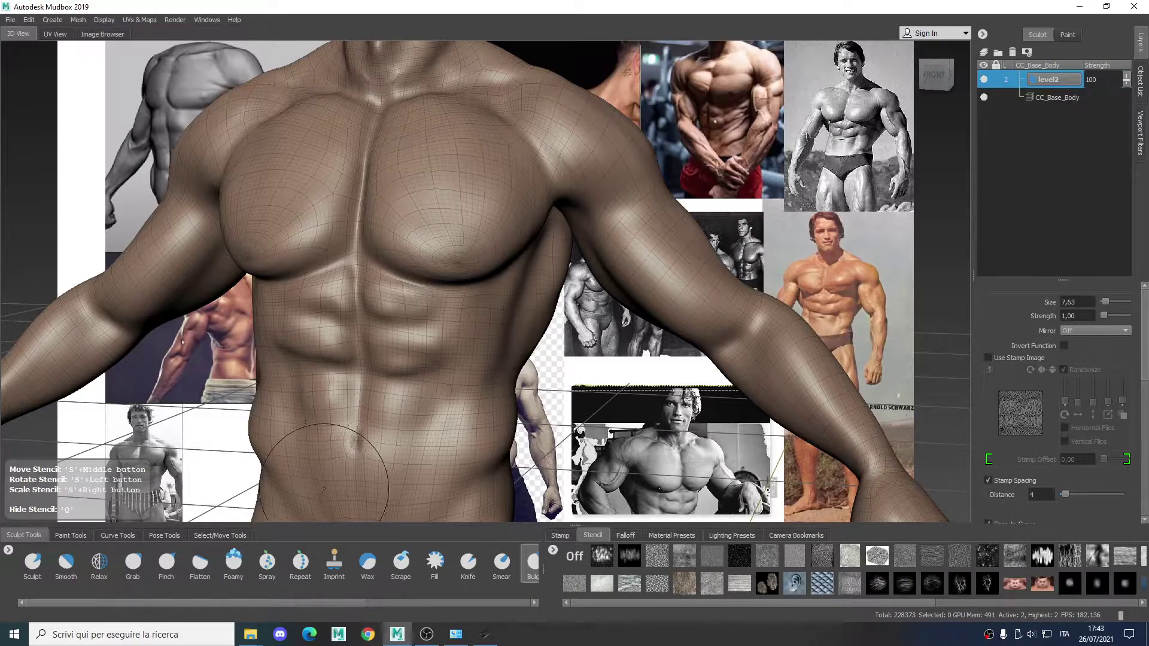
- Shape the navel in the middle of the abdomen with the unmirrored Grab brush at sizes down to 3,78
{"action": "left_click", "coordinate": [133, 563]}
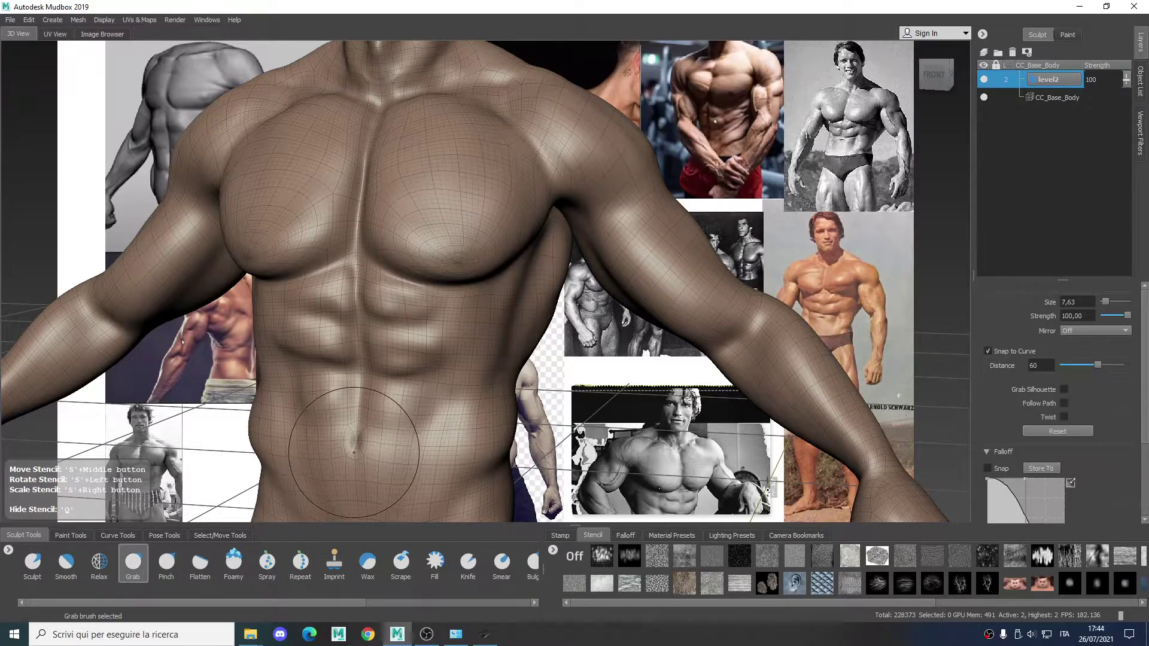
{"action": "key", "text": "m"}
{"action": "key", "text": "b"}
{"action": "left_click_drag", "start_coordinate": [358, 445], "coordinate": [357, 442]}
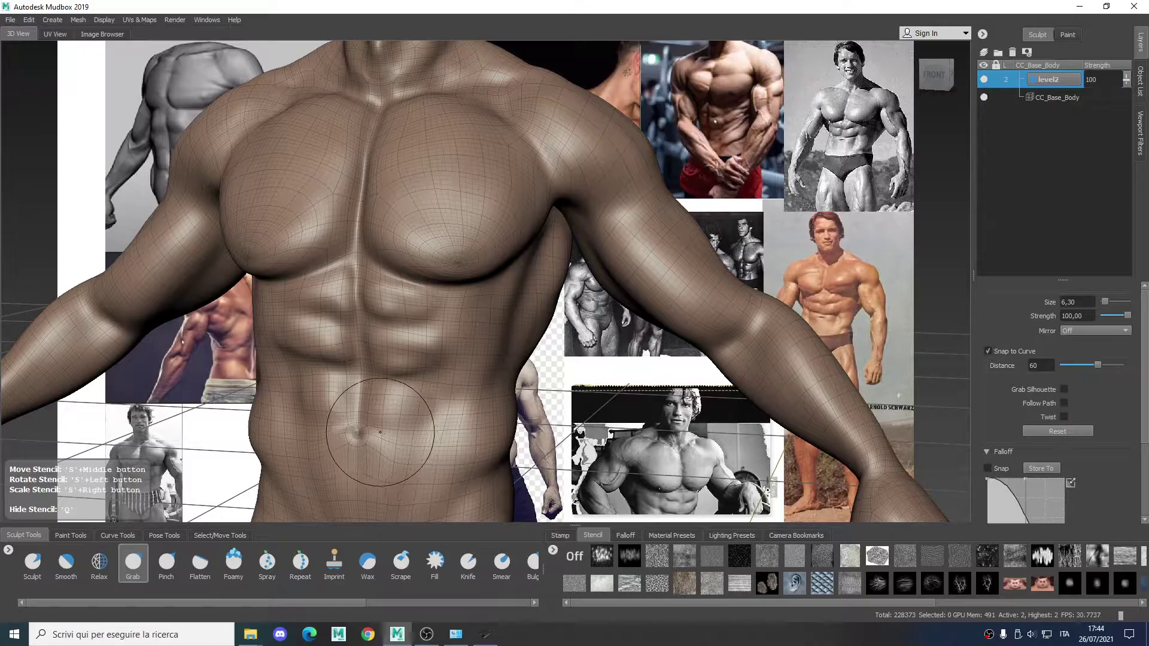
{"action": "key", "text": "b"}
{"action": "mouse_move", "coordinate": [365, 438]}
{"action": "left_mouse_down"}
{"action": "mouse_move", "coordinate": [326, 450]}
{"action": "mouse_move", "coordinate": [369, 434]}
{"action": "left_mouse_up"}
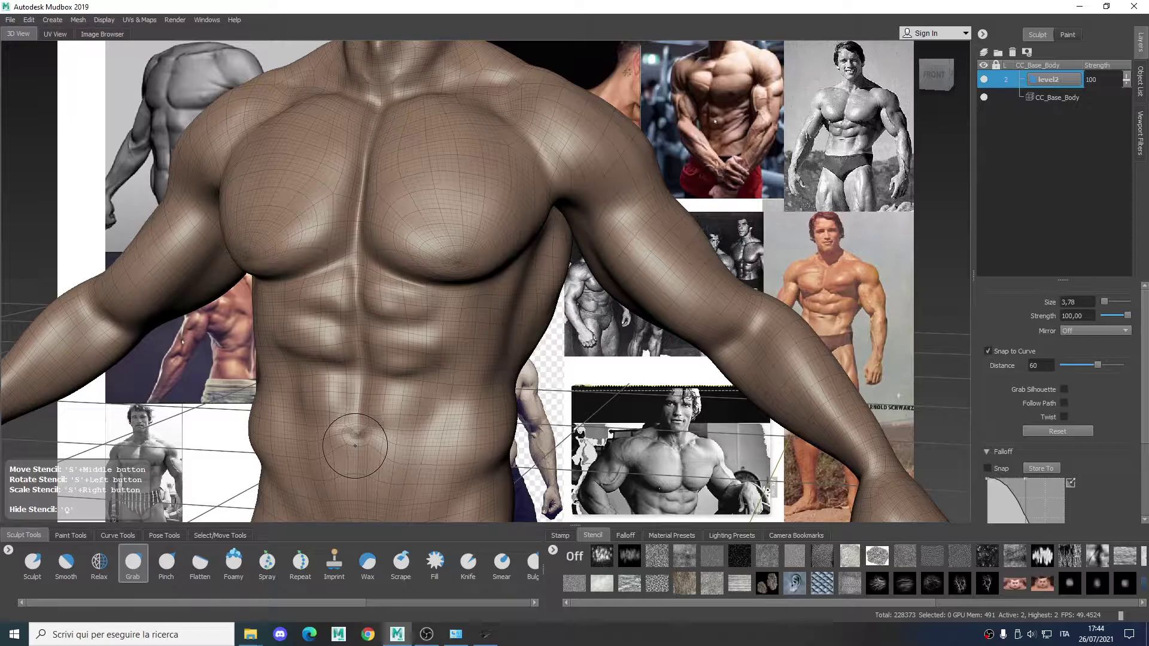
{"action": "mouse_move", "coordinate": [360, 432]}
{"action": "left_mouse_down"}
{"action": "mouse_move", "coordinate": [374, 430]}
{"action": "mouse_move", "coordinate": [356, 416]}
{"action": "left_mouse_up"}
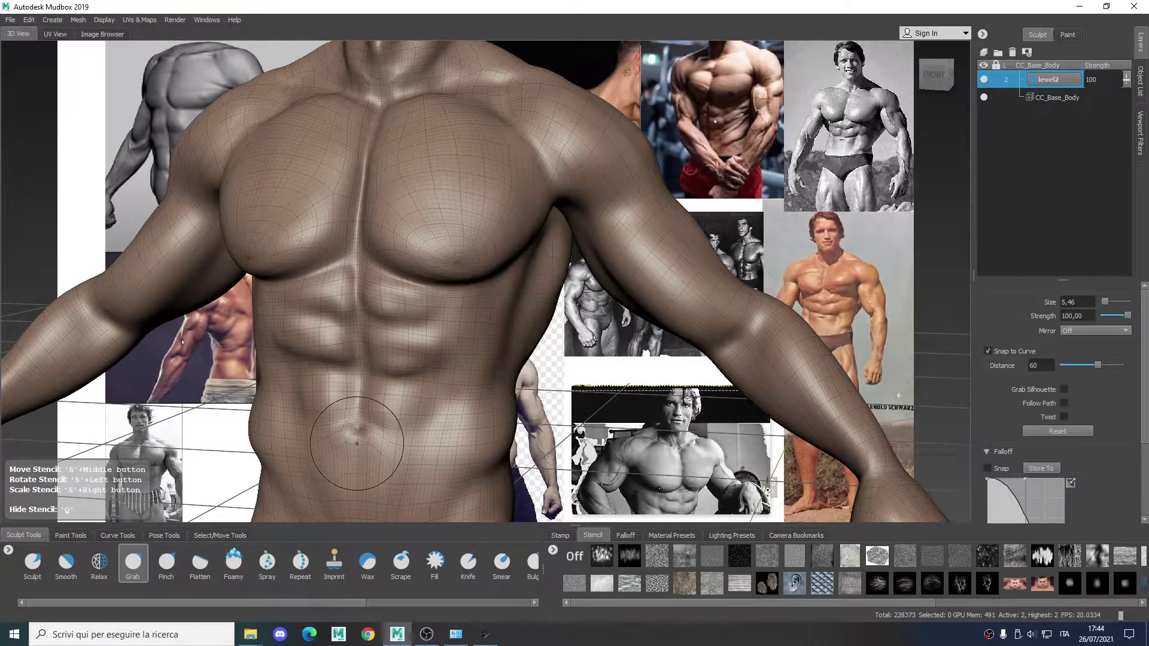
{"action": "mouse_move", "coordinate": [330, 439]}
{"action": "left_mouse_down", "text": "shift"}
{"action": "mouse_move", "coordinate": [353, 426]}
{"action": "mouse_move", "coordinate": [332, 451]}
{"action": "left_mouse_up", "text": "shift"}
- Sculpt the third row of abdominal muscles above the navel with X-mirrored Bulge at size 8,22 and smooth the figure's left one
{"action": "left_click", "coordinate": [1085, 330]}
{"action": "left_click", "coordinate": [1077, 350]}
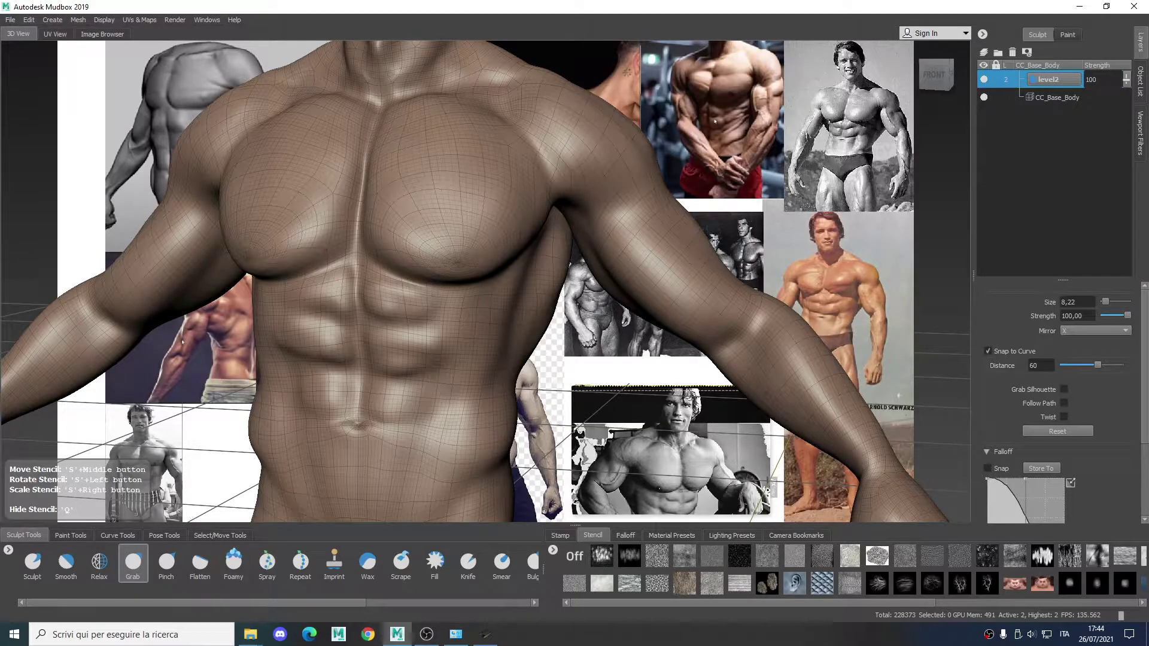
{"action": "left_click", "coordinate": [533, 570]}
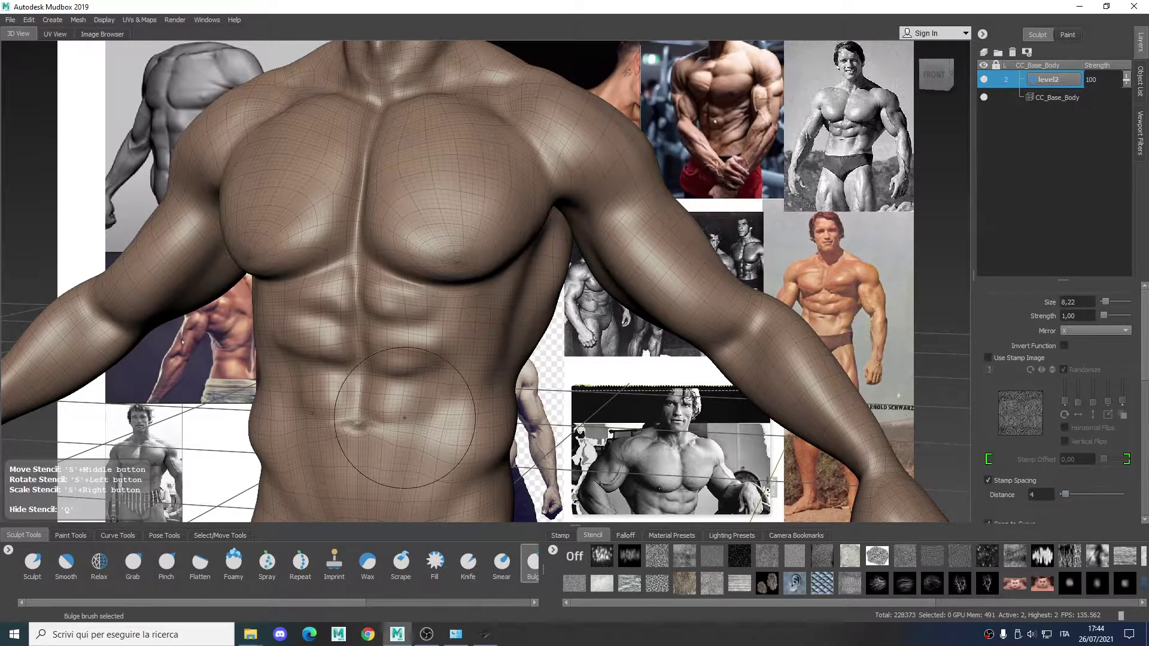
{"action": "left_click_drag", "start_coordinate": [397, 400], "coordinate": [414, 395]}
{"action": "key", "text": "shift"}
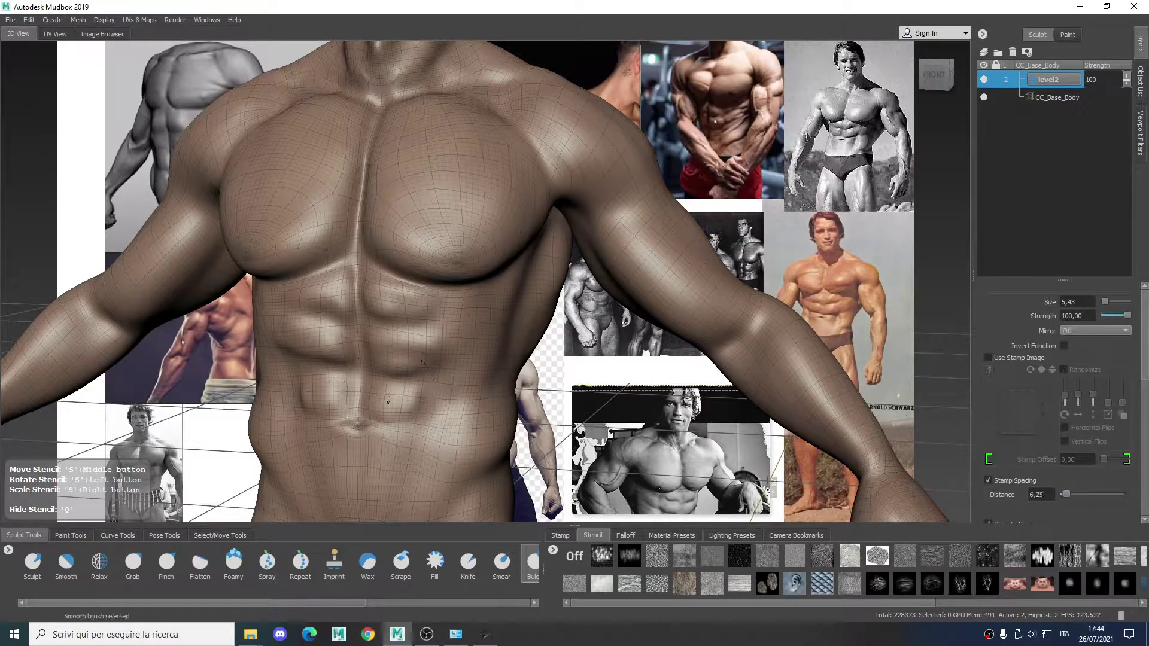
{"action": "left_click_drag", "start_coordinate": [416, 392], "coordinate": [415, 399], "text": "shift"}
{"action": "left_click_drag", "start_coordinate": [415, 401], "coordinate": [412, 410], "text": "shift"}
- Turn mirroring off and refine the figure's right abdominal muscle above the navel with the Bulge brush at size 5,43, smoothing it
{"action": "left_click", "coordinate": [1090, 331]}
{"action": "left_click", "coordinate": [1071, 340]}
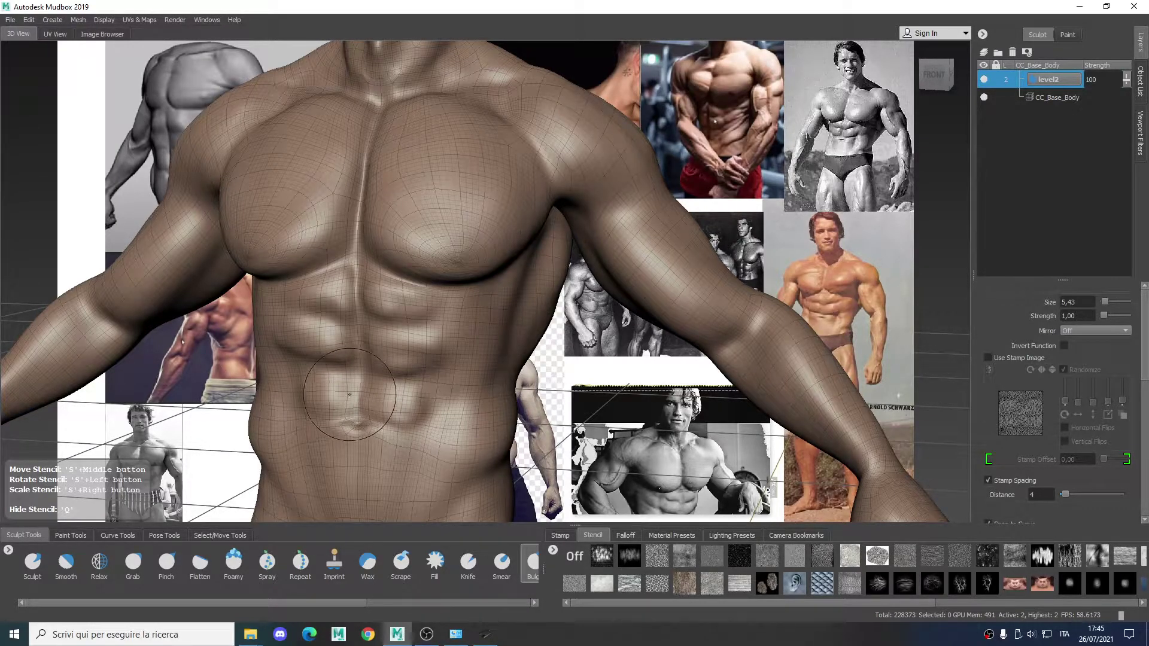
{"action": "key", "text": "shift"}
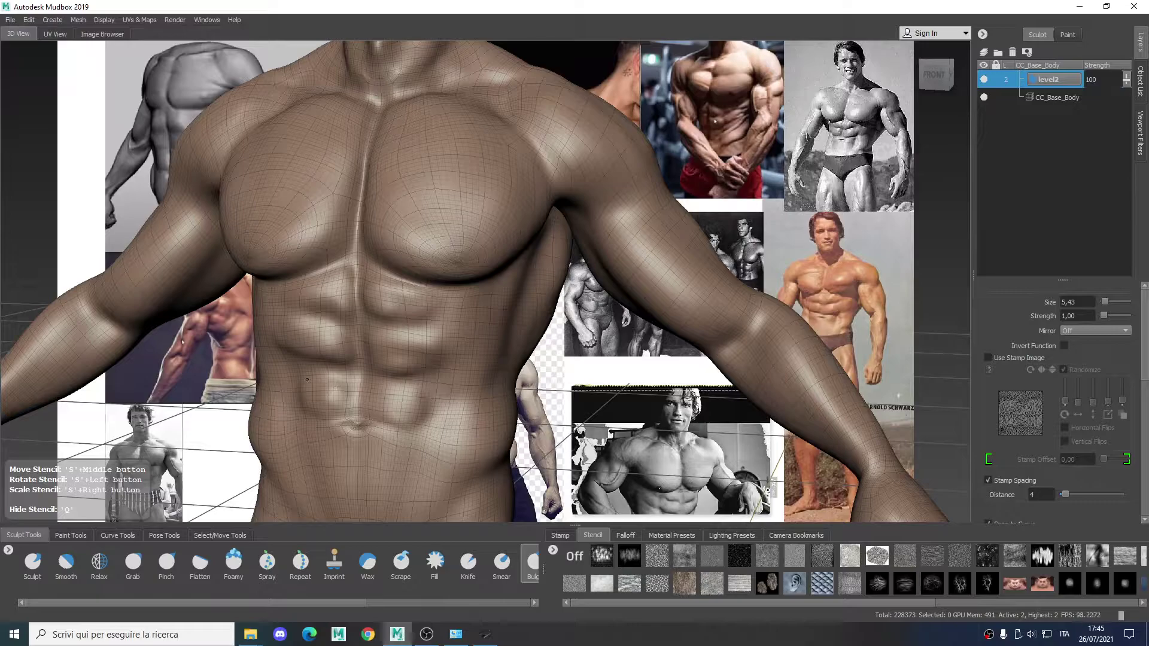
{"action": "left_click_drag", "start_coordinate": [343, 384], "coordinate": [353, 401]}
{"action": "key", "text": "shift"}
{"action": "key", "text": "shift"}
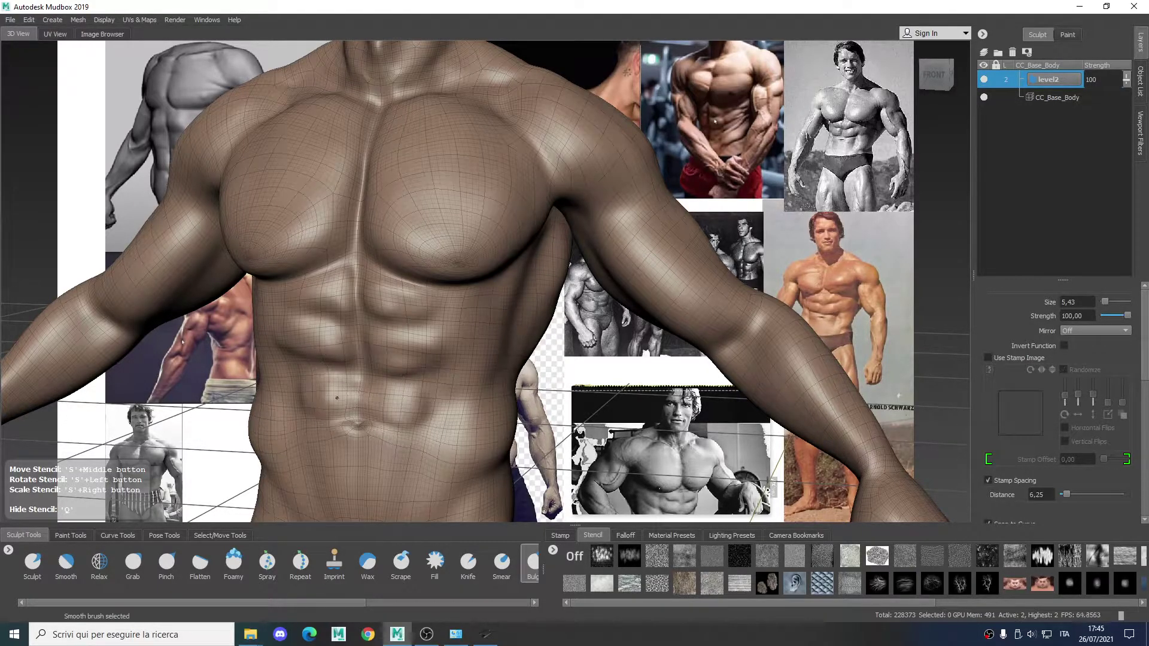
- Sculpt the lower abdomen below the navel with the unmirrored Bulge brush at size 7,47 and smooth it
{"action": "mouse_move", "coordinate": [379, 413]}
{"action": "middle_mouse_down", "text": "alt"}
{"action": "mouse_move", "coordinate": [389, 392]}
{"action": "mouse_move", "coordinate": [279, 332]}
{"action": "mouse_move", "coordinate": [353, 335]}
{"action": "middle_mouse_up", "text": "alt"}
{"action": "key", "text": "b"}
{"action": "left_click_drag", "start_coordinate": [308, 343], "coordinate": [283, 294]}
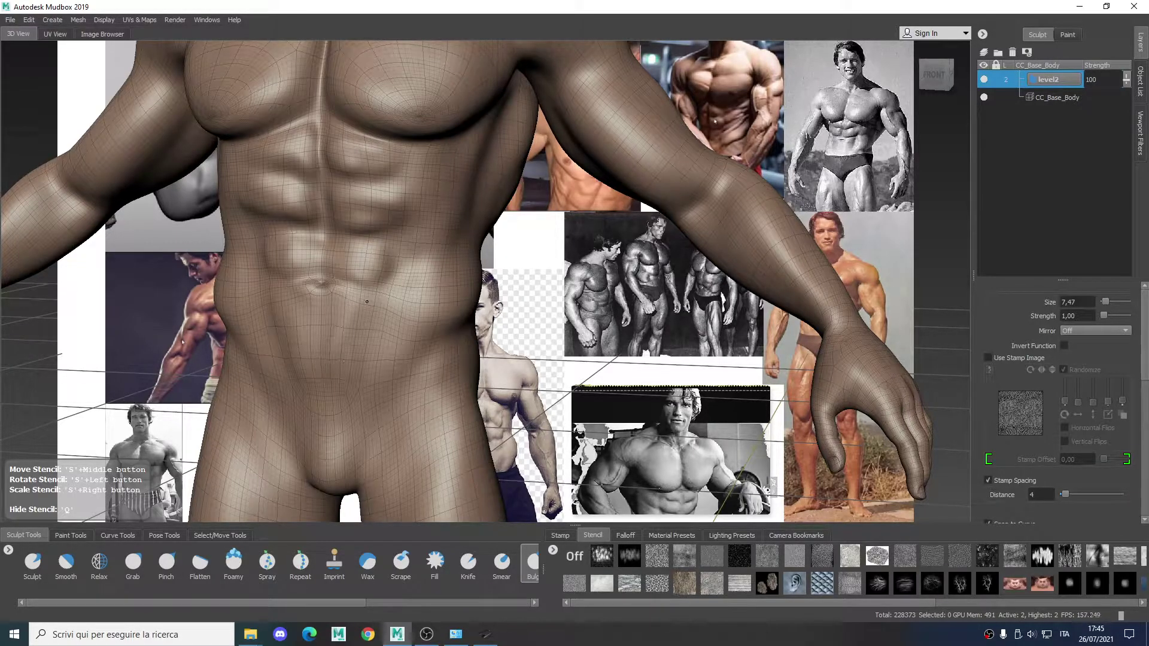
{"action": "key", "text": "shift"}
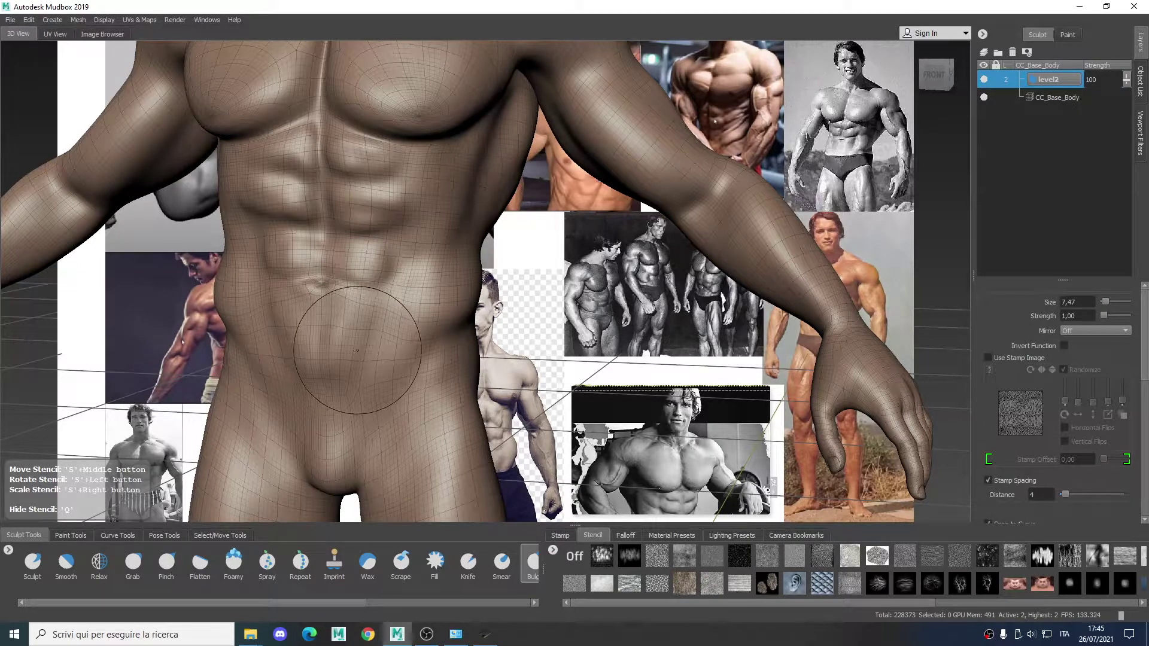
{"action": "middle_click_drag", "start_coordinate": [358, 349], "coordinate": [371, 415], "text": "alt"}
{"action": "key", "text": "shift"}
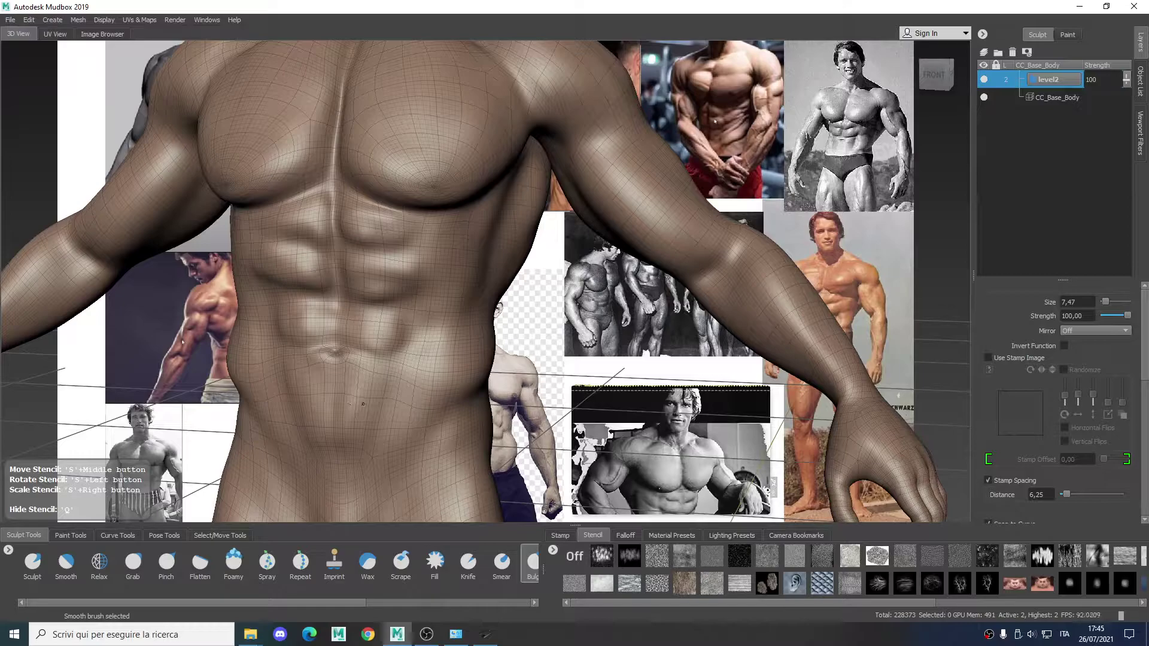
- Try an unmirrored Bulge stroke at size 5,36 beside the abdominals on the figure's left side, then undo it
{"action": "middle_click_drag", "start_coordinate": [350, 353], "coordinate": [593, 509], "text": "alt"}
{"action": "left_click_drag", "start_coordinate": [539, 383], "coordinate": [473, 353], "text": "alt"}
{"action": "middle_click_drag", "start_coordinate": [460, 347], "coordinate": [426, 287], "text": "alt"}
{"action": "left_click_drag", "start_coordinate": [490, 304], "coordinate": [463, 280], "text": "alt"}
{"action": "middle_click_drag", "start_coordinate": [464, 288], "coordinate": [420, 268], "text": "alt"}
{"action": "middle_click_drag", "start_coordinate": [464, 309], "coordinate": [456, 273], "text": "alt"}
{"action": "left_click_drag", "start_coordinate": [456, 273], "coordinate": [458, 279], "text": "alt"}
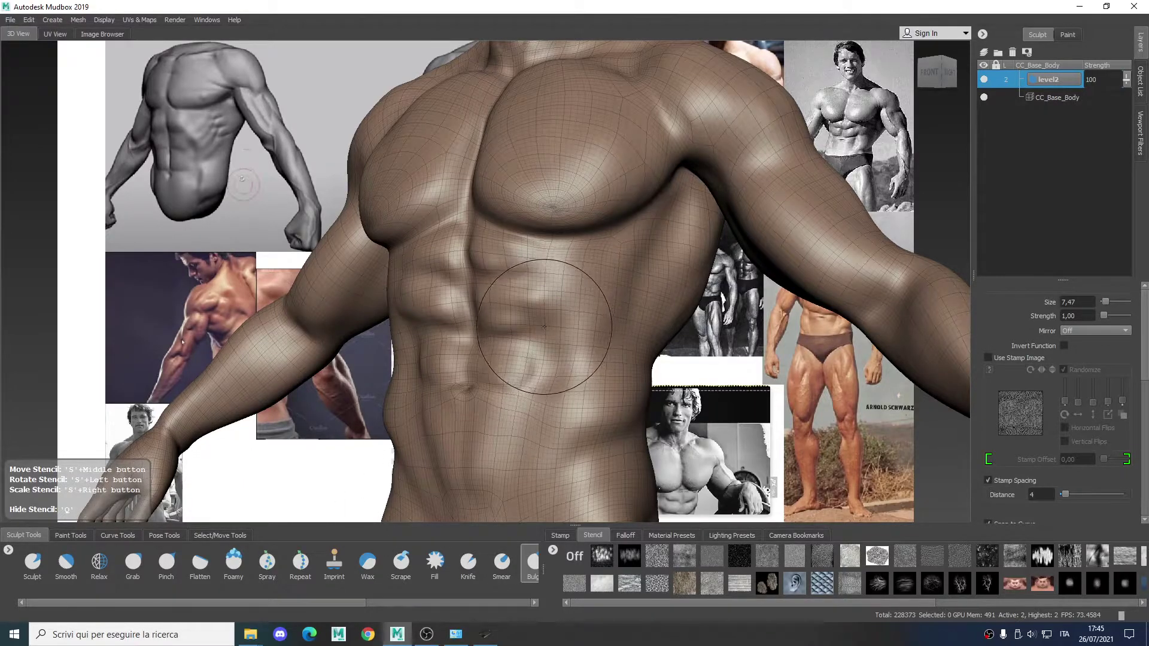
{"action": "left_click_drag", "start_coordinate": [557, 296], "coordinate": [516, 327]}
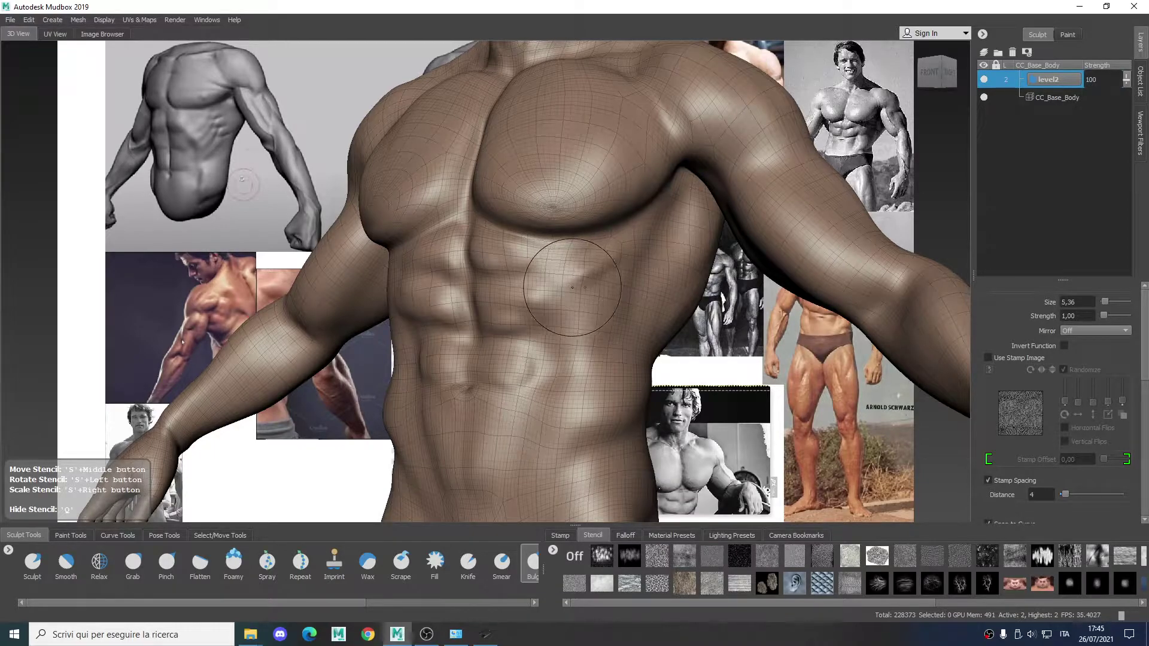
{"action": "key", "text": "ctrl+z"}
- Set the Bulge brush's mirroring to X and sculpt the muscle ridges beside the abdominals at sizes 5,36 and 6,42
{"action": "left_click", "coordinate": [1095, 333]}
{"action": "left_click", "coordinate": [1083, 342]}
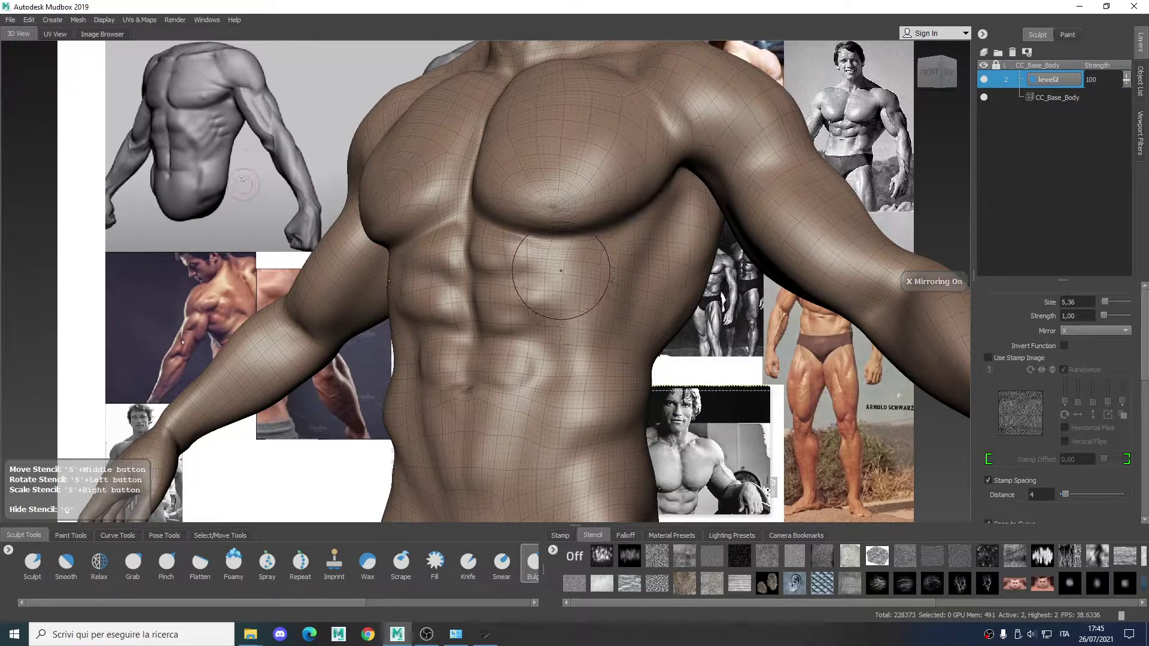
{"action": "left_click_drag", "start_coordinate": [568, 265], "coordinate": [568, 268]}
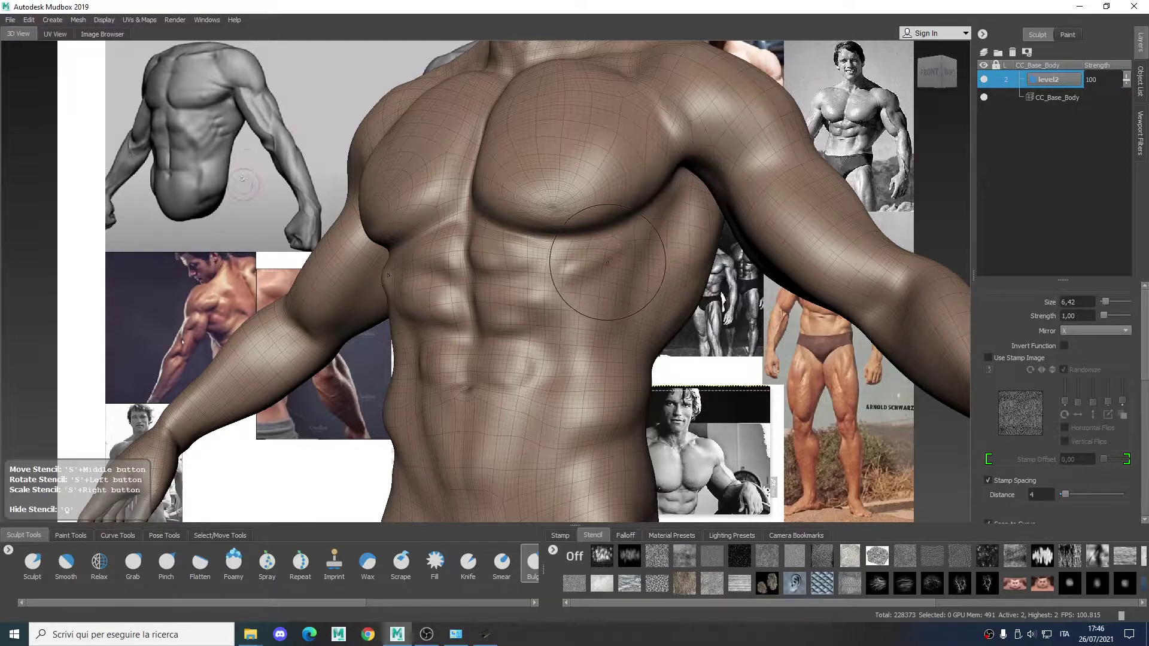
{"action": "left_click_drag", "start_coordinate": [582, 287], "coordinate": [571, 294]}
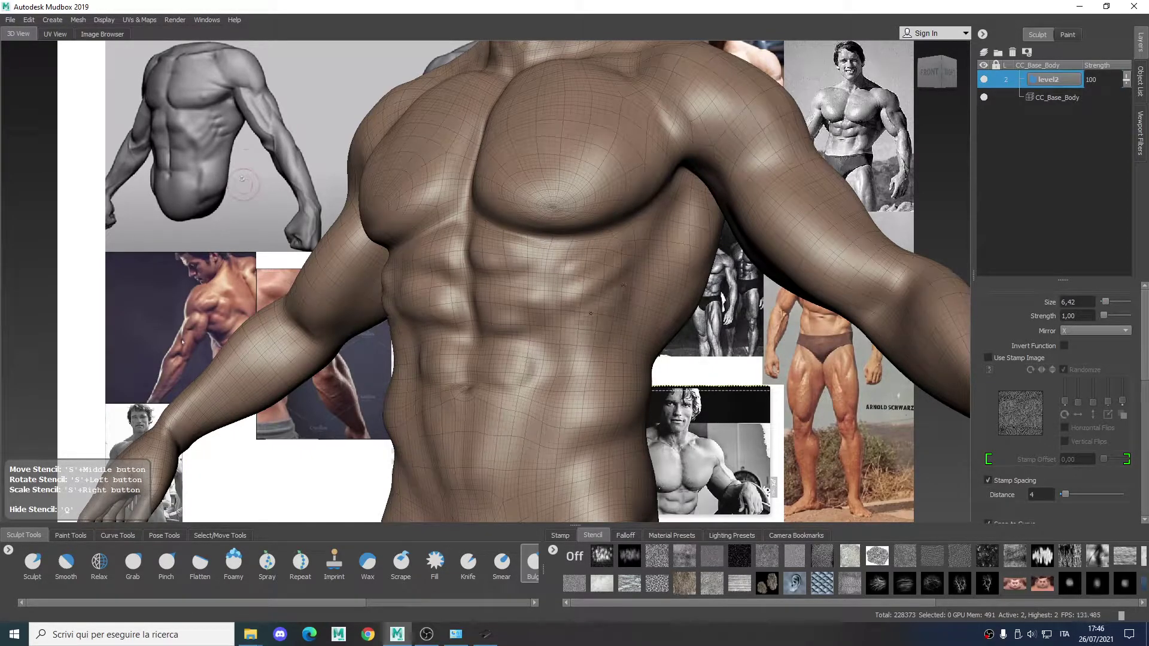
{"action": "mouse_move", "coordinate": [619, 325]}
{"action": "left_mouse_down"}
{"action": "mouse_move", "coordinate": [587, 348]}
{"action": "mouse_move", "coordinate": [622, 321]}
{"action": "left_mouse_up"}
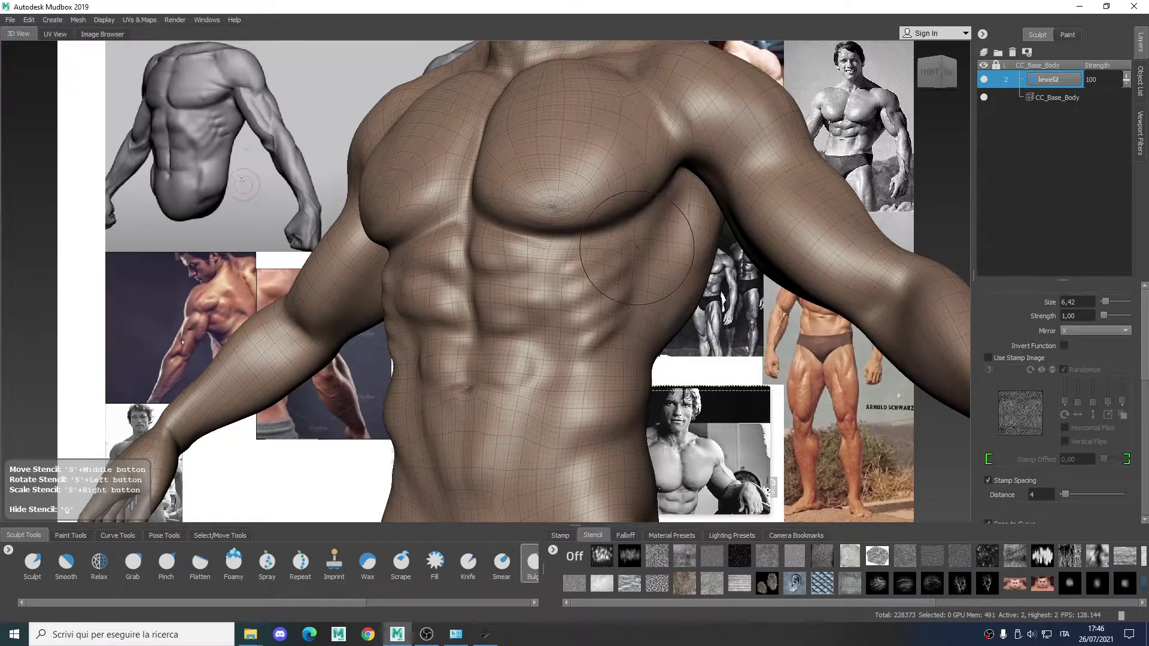
- Sculpt the serratus ridges along the side of the ribcage with the X-mirrored Bulge brush at size 3,39 and smooth them
{"action": "key", "text": "b"}
{"action": "left_click_drag", "start_coordinate": [638, 244], "coordinate": [626, 248]}
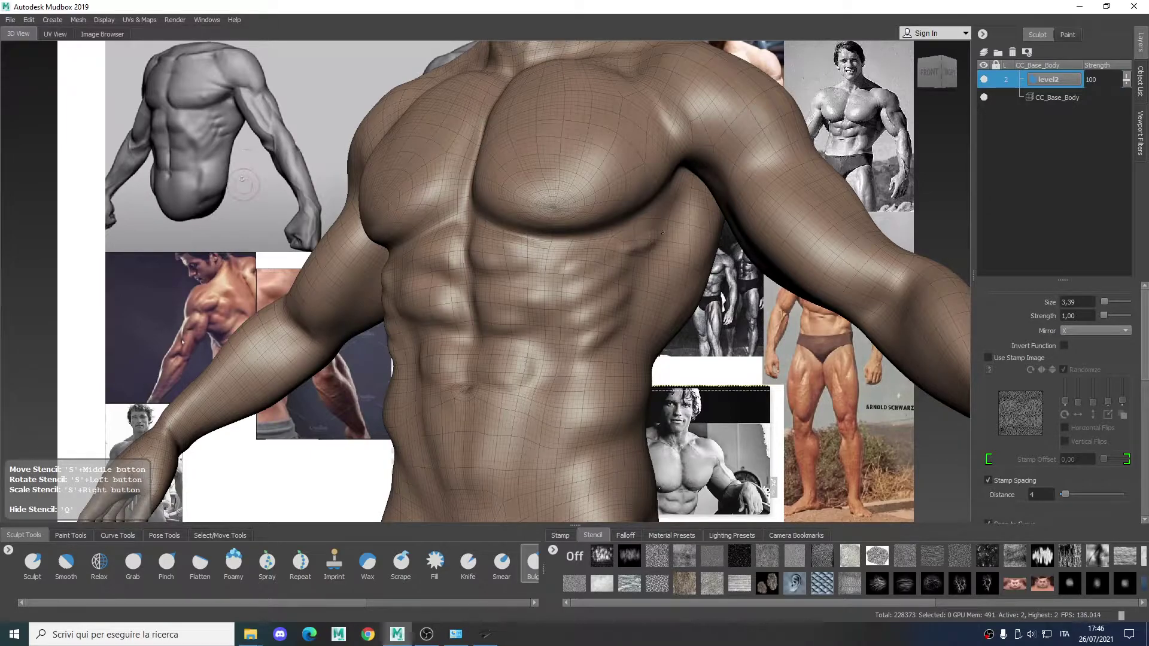
{"action": "left_click_drag", "start_coordinate": [653, 238], "coordinate": [611, 263]}
{"action": "left_click_drag", "start_coordinate": [629, 251], "coordinate": [651, 252]}
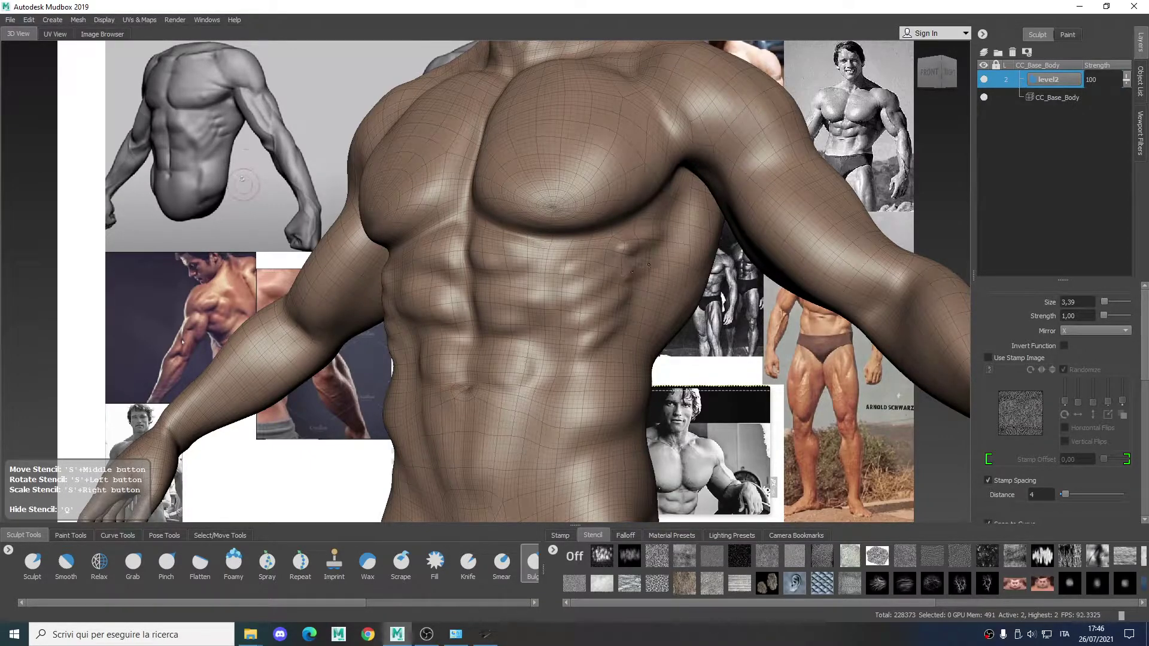
{"action": "mouse_move", "coordinate": [628, 277]}
{"action": "left_mouse_down"}
{"action": "mouse_move", "coordinate": [652, 272]}
{"action": "mouse_move", "coordinate": [634, 280]}
{"action": "mouse_move", "coordinate": [652, 292]}
{"action": "left_mouse_up"}
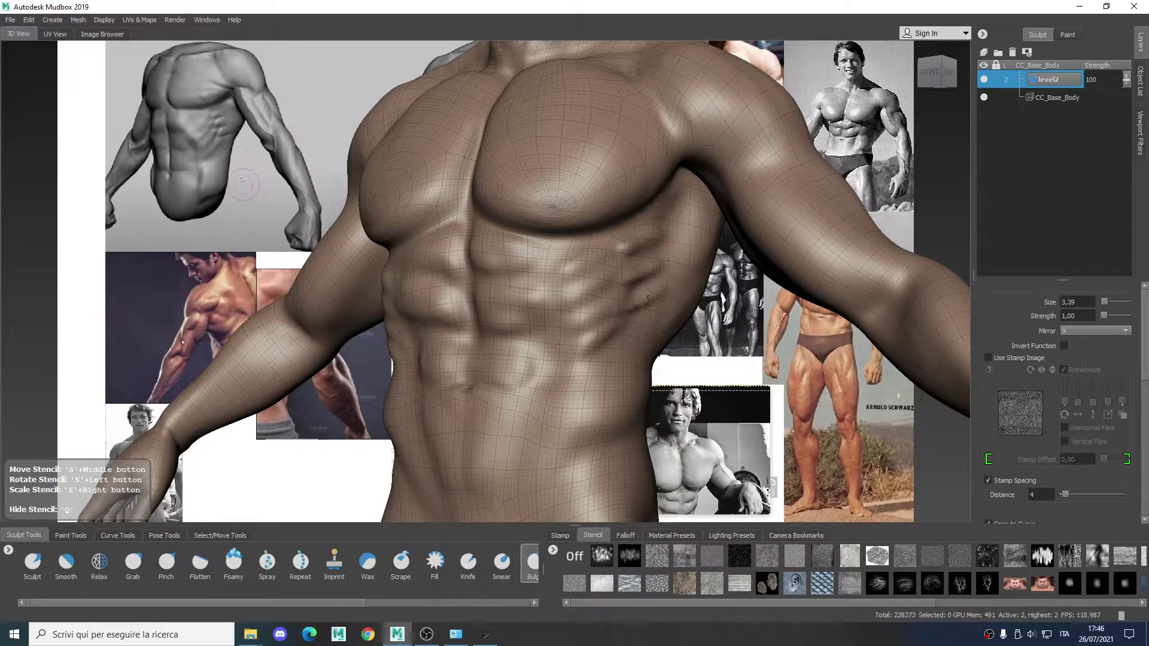
{"action": "key", "text": "shift"}
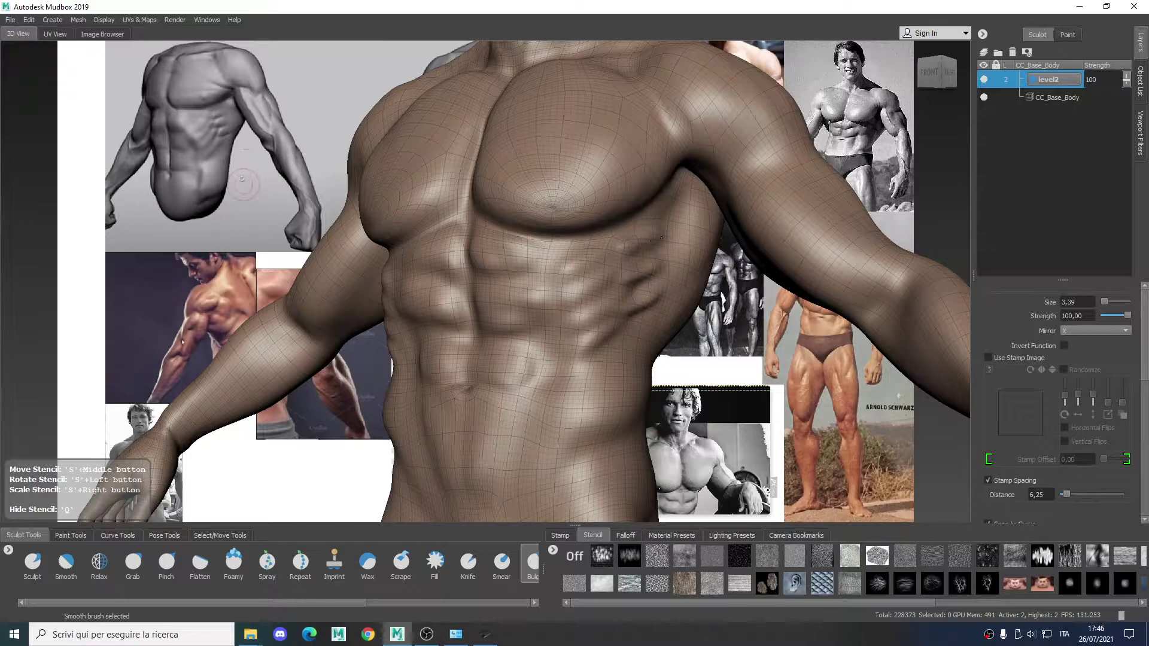
{"action": "key", "text": "shift"}
{"action": "mouse_move", "coordinate": [649, 300]}
{"action": "left_mouse_down", "text": "shift"}
{"action": "mouse_move", "coordinate": [640, 306]}
{"action": "mouse_move", "coordinate": [637, 293]}
{"action": "left_mouse_up", "text": "shift"}
{"action": "left_click_drag", "start_coordinate": [663, 244], "coordinate": [658, 238]}
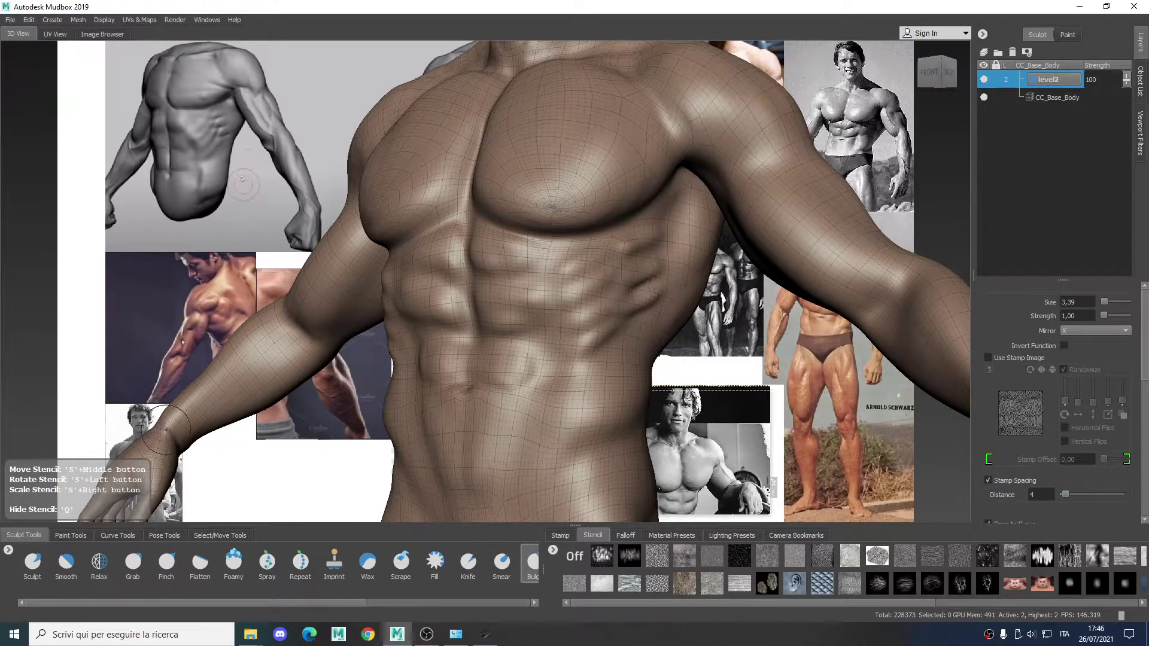
- Flatten the serratus ridges on the ribcage with the X-mirrored Flatten brush at size 3,39, then smooth them and the oblique area
{"action": "left_click", "coordinate": [200, 563]}
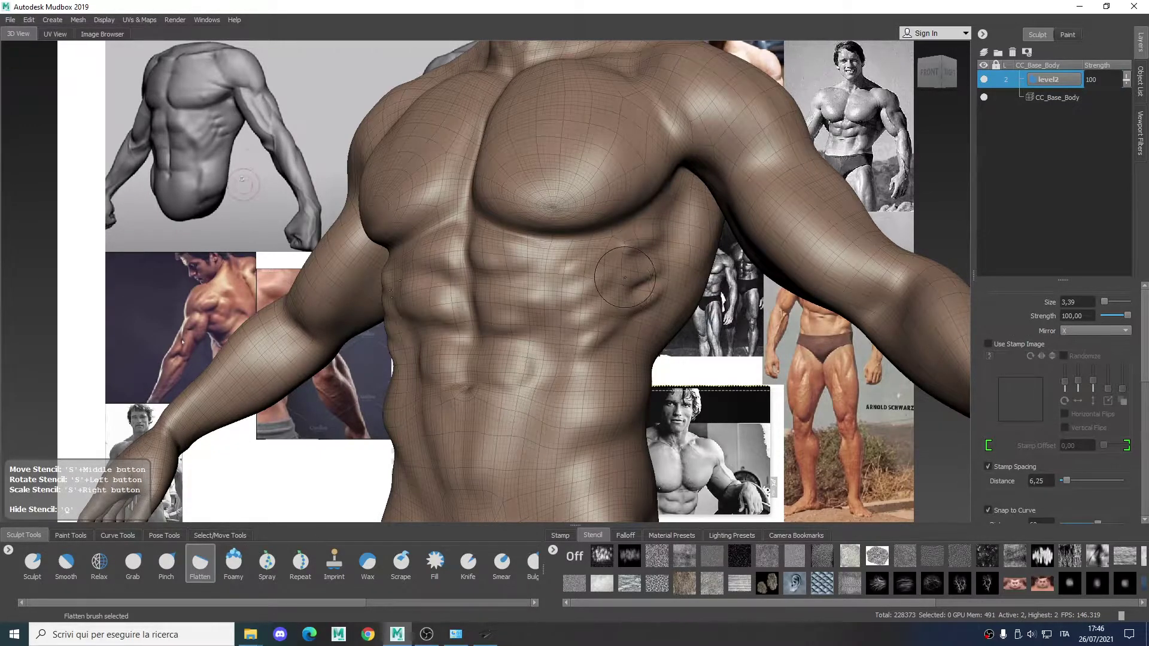
{"action": "mouse_move", "coordinate": [655, 232]}
{"action": "left_mouse_down"}
{"action": "mouse_move", "coordinate": [667, 264]}
{"action": "mouse_move", "coordinate": [639, 273]}
{"action": "mouse_move", "coordinate": [653, 289]}
{"action": "mouse_move", "coordinate": [629, 305]}
{"action": "left_mouse_up"}
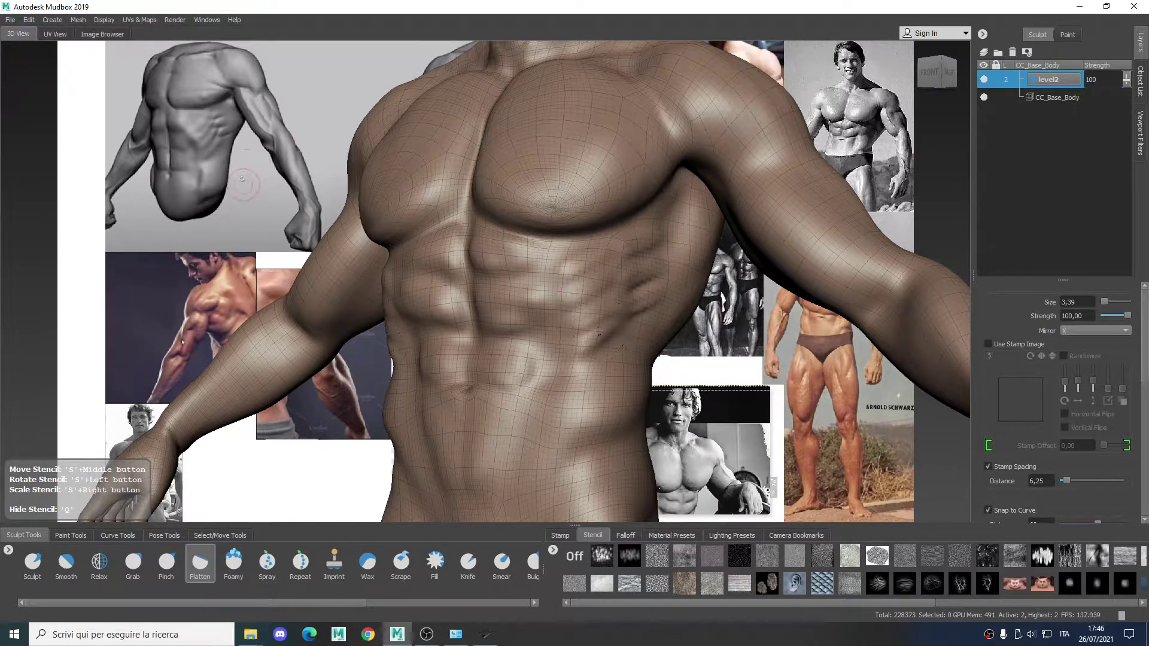
{"action": "right_click_drag", "start_coordinate": [610, 331], "coordinate": [545, 232], "text": "alt"}
{"action": "left_click_drag", "start_coordinate": [545, 232], "coordinate": [673, 264], "text": "alt"}
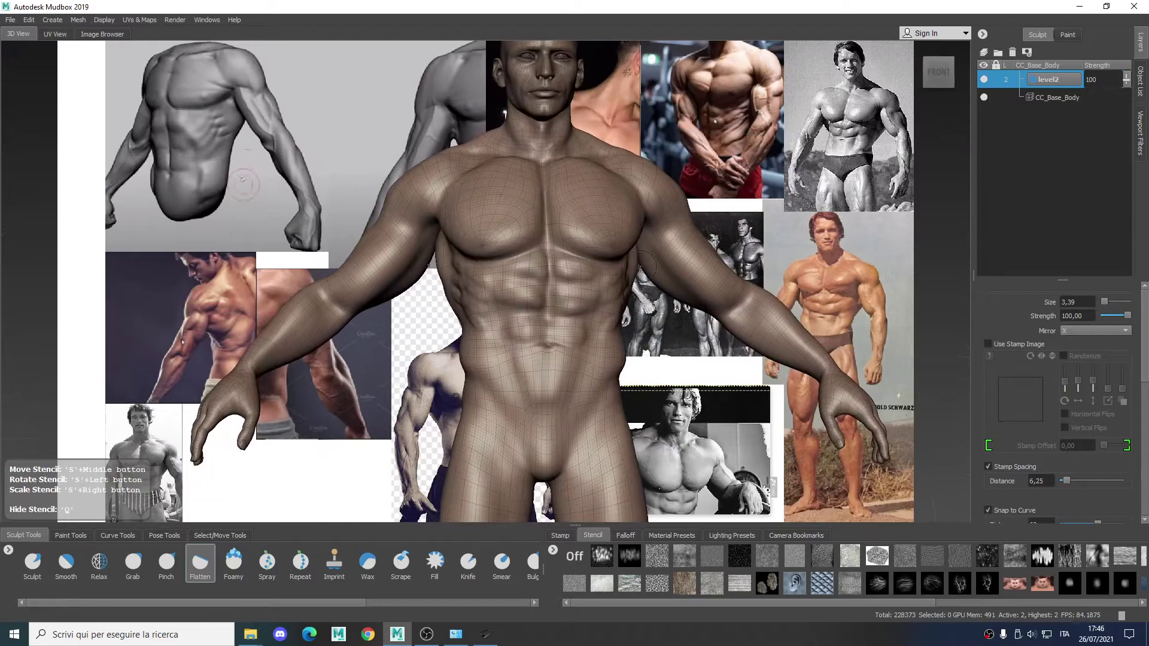
{"action": "right_click_drag", "start_coordinate": [673, 264], "coordinate": [712, 287], "text": "alt"}
{"action": "left_click_drag", "start_coordinate": [712, 287], "coordinate": [580, 254], "text": "alt"}
{"action": "right_click_drag", "start_coordinate": [580, 255], "coordinate": [618, 268], "text": "alt"}
{"action": "left_click_drag", "start_coordinate": [619, 269], "coordinate": [582, 223]}
{"action": "key", "text": "shift"}
{"action": "left_click_drag", "start_coordinate": [684, 199], "coordinate": [688, 211], "text": "shift"}
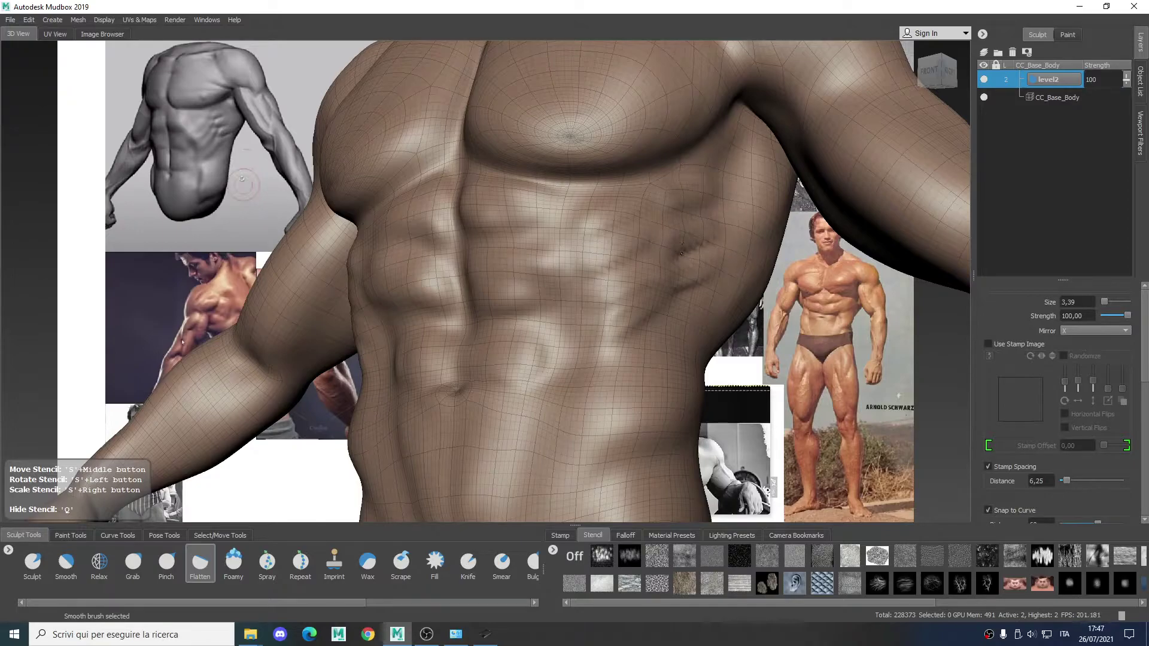
{"action": "left_click_drag", "start_coordinate": [643, 314], "coordinate": [622, 317], "text": "shift"}
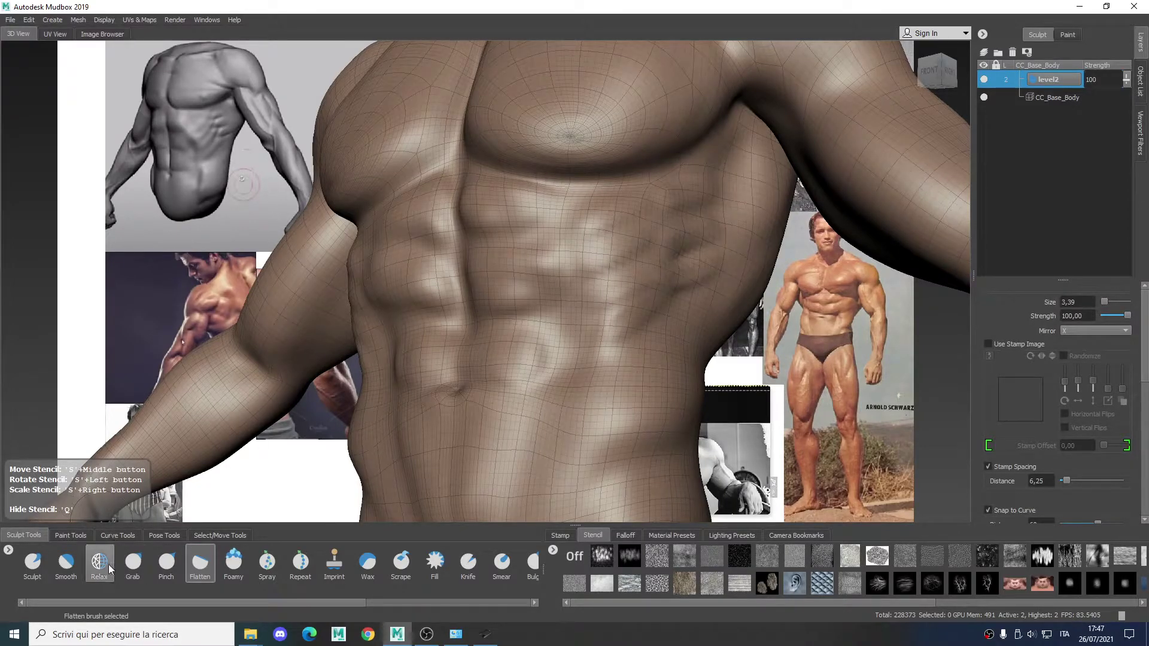
- Sharpen the creases below the chest and around the abdominals with the X-mirrored Pinch brush at size 5,78
{"action": "left_click", "coordinate": [167, 567]}
{"action": "mouse_move", "coordinate": [497, 385]}
{"action": "left_mouse_down", "text": "alt"}
{"action": "mouse_move", "coordinate": [537, 398]}
{"action": "mouse_move", "coordinate": [610, 381]}
{"action": "mouse_move", "coordinate": [578, 368]}
{"action": "left_mouse_up", "text": "alt"}
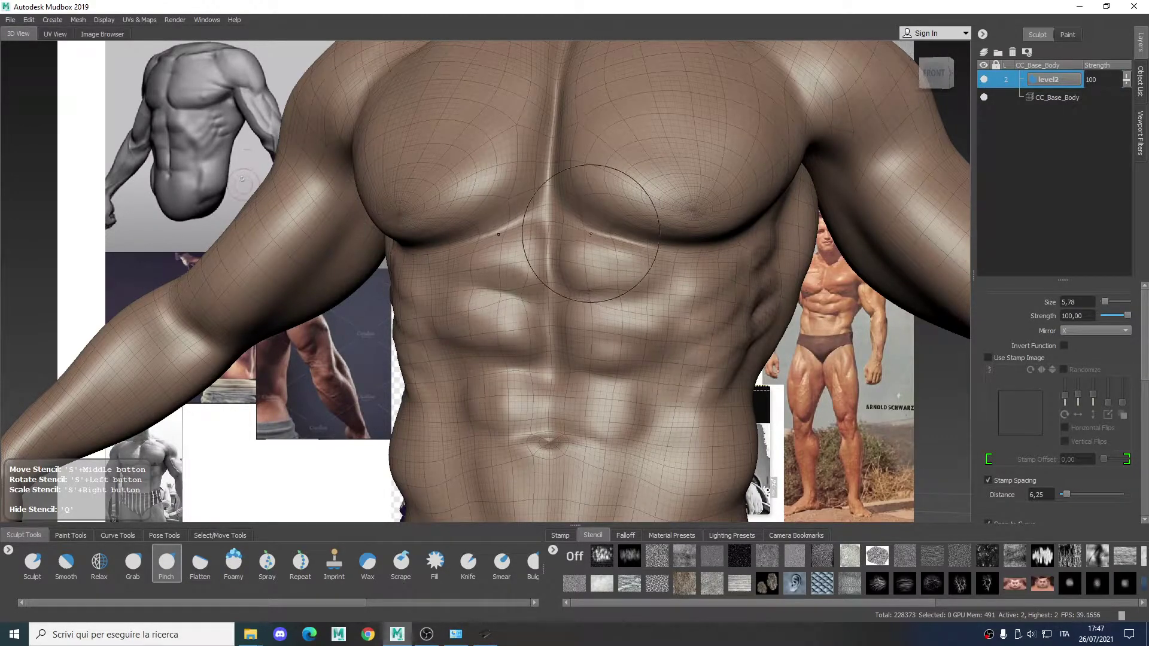
{"action": "left_click_drag", "start_coordinate": [631, 210], "coordinate": [547, 227], "text": "alt"}
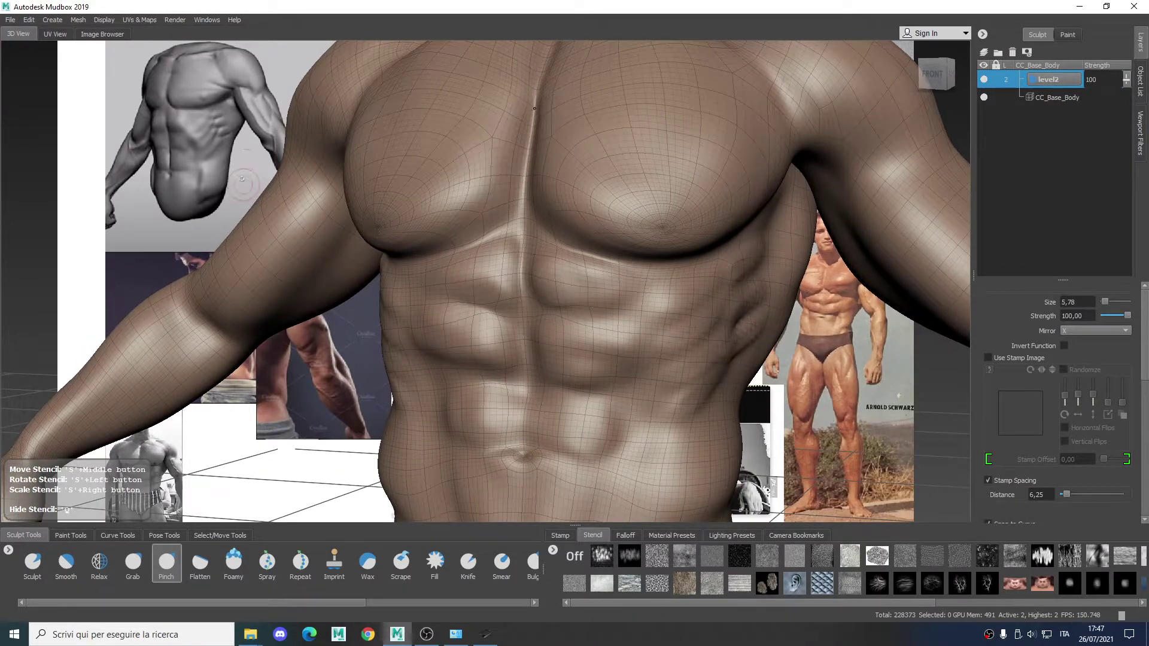
{"action": "right_click_drag", "start_coordinate": [585, 231], "coordinate": [510, 224], "text": "alt"}
{"action": "middle_click_drag", "start_coordinate": [522, 179], "coordinate": [502, 242], "text": "alt"}
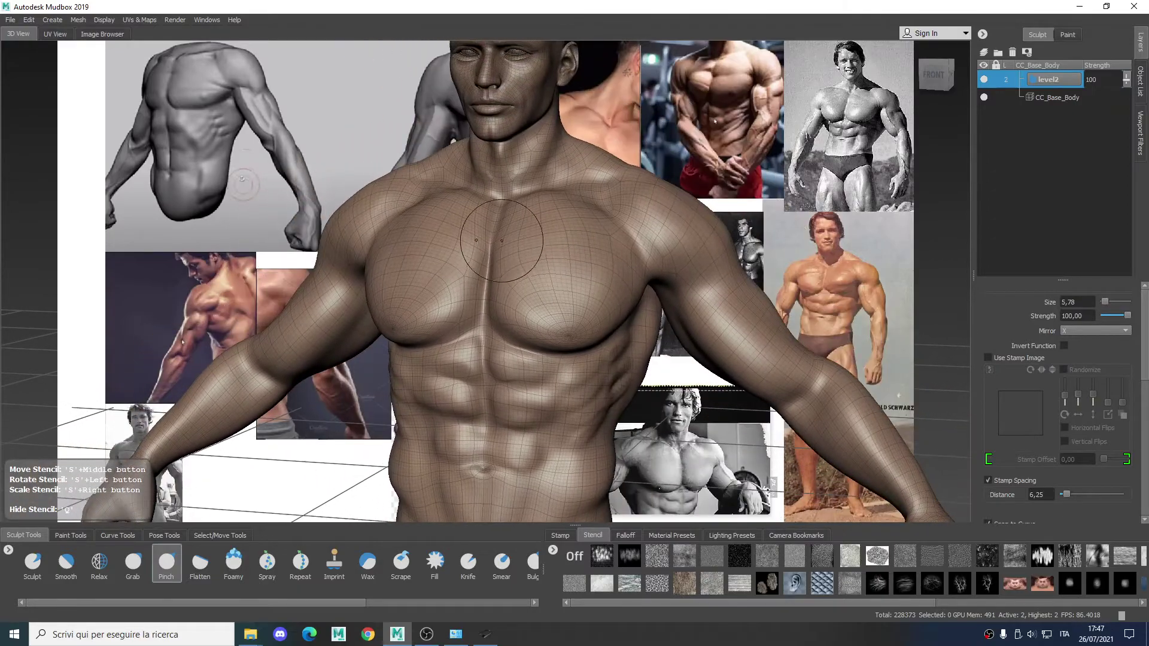
{"action": "right_click_drag", "start_coordinate": [502, 242], "coordinate": [549, 282], "text": "alt"}
{"action": "left_click_drag", "start_coordinate": [549, 282], "coordinate": [538, 256], "text": "alt"}
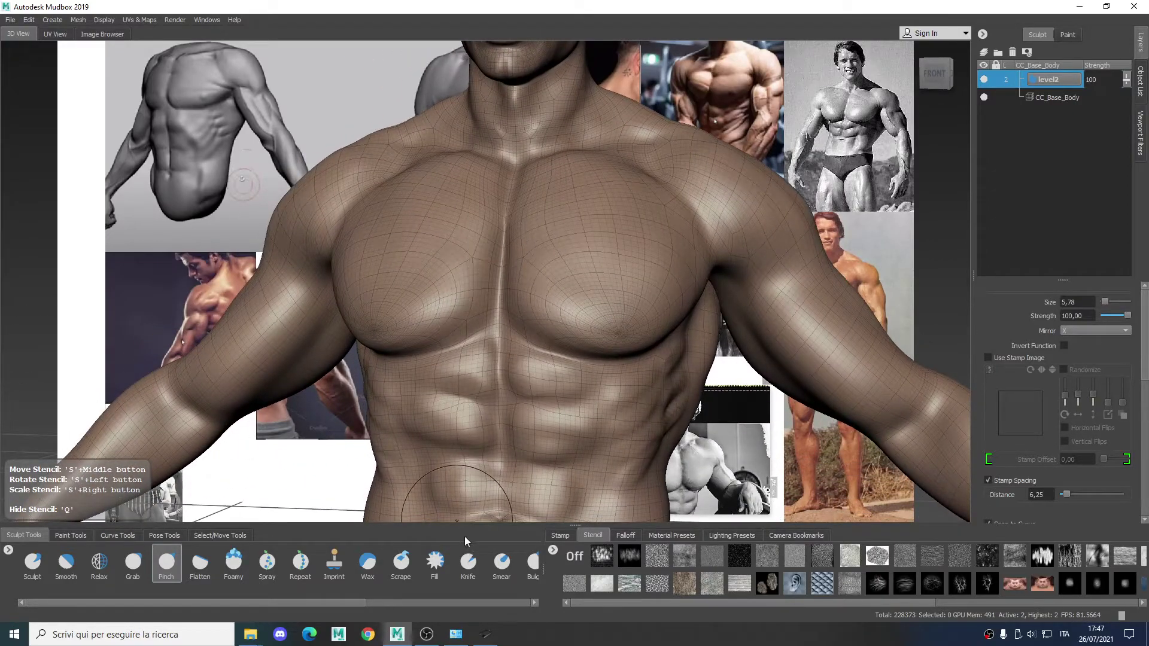
- Turn off the Bulge brush's mirroring and sculpt thin horizontal striations across both pectorals at sizes 3,76 and 2,58
{"action": "left_click", "coordinate": [532, 563]}
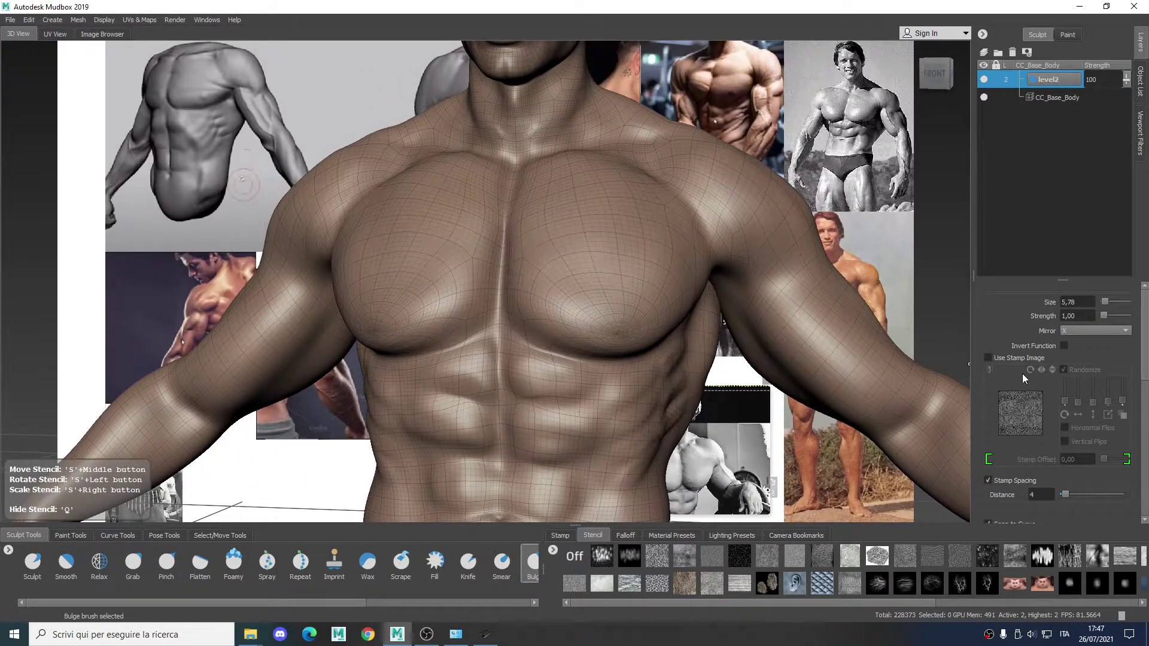
{"action": "left_click", "coordinate": [1089, 332]}
{"action": "left_click", "coordinate": [1085, 321]}
{"action": "middle_click_drag", "start_coordinate": [680, 222], "coordinate": [627, 289], "text": "alt"}
{"action": "left_click_drag", "start_coordinate": [465, 343], "coordinate": [455, 343]}
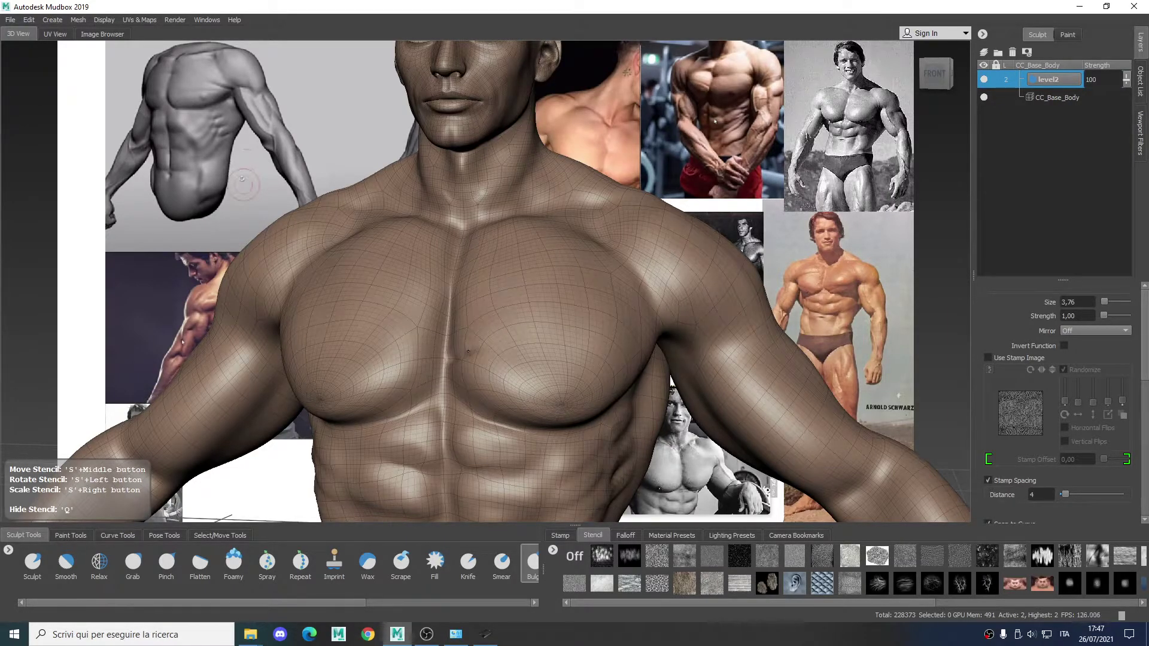
{"action": "mouse_move", "coordinate": [456, 319]}
{"action": "left_mouse_down"}
{"action": "mouse_move", "coordinate": [464, 313]}
{"action": "mouse_move", "coordinate": [452, 308]}
{"action": "mouse_move", "coordinate": [484, 292]}
{"action": "mouse_move", "coordinate": [458, 279]}
{"action": "left_mouse_up"}
{"action": "left_click_drag", "start_coordinate": [569, 264], "coordinate": [572, 266]}
{"action": "left_click_drag", "start_coordinate": [475, 299], "coordinate": [569, 294]}
{"action": "left_click_drag", "start_coordinate": [462, 353], "coordinate": [469, 351]}
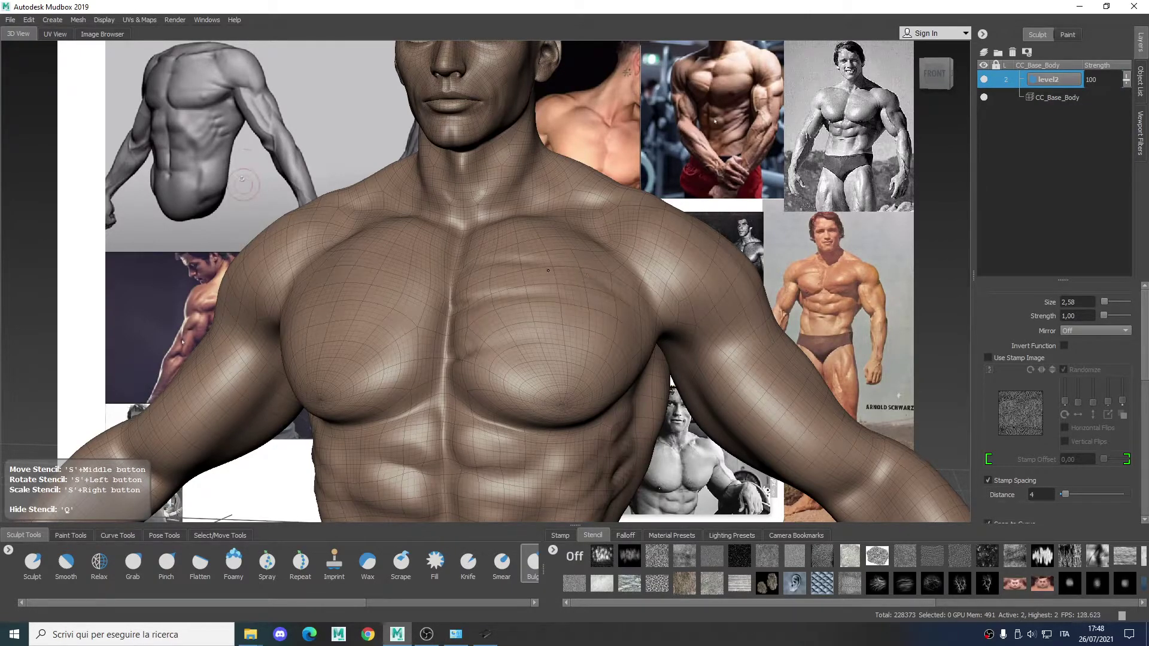
{"action": "left_click_drag", "start_coordinate": [449, 353], "coordinate": [508, 300], "text": "alt"}
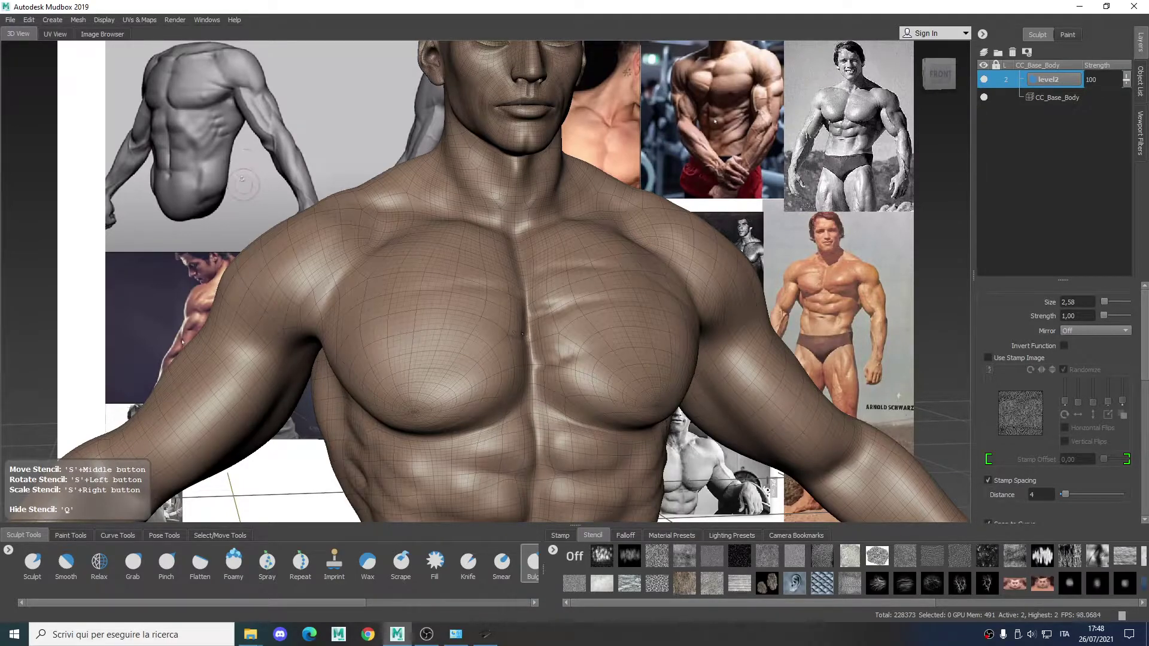
{"action": "left_click_drag", "start_coordinate": [432, 326], "coordinate": [410, 333]}
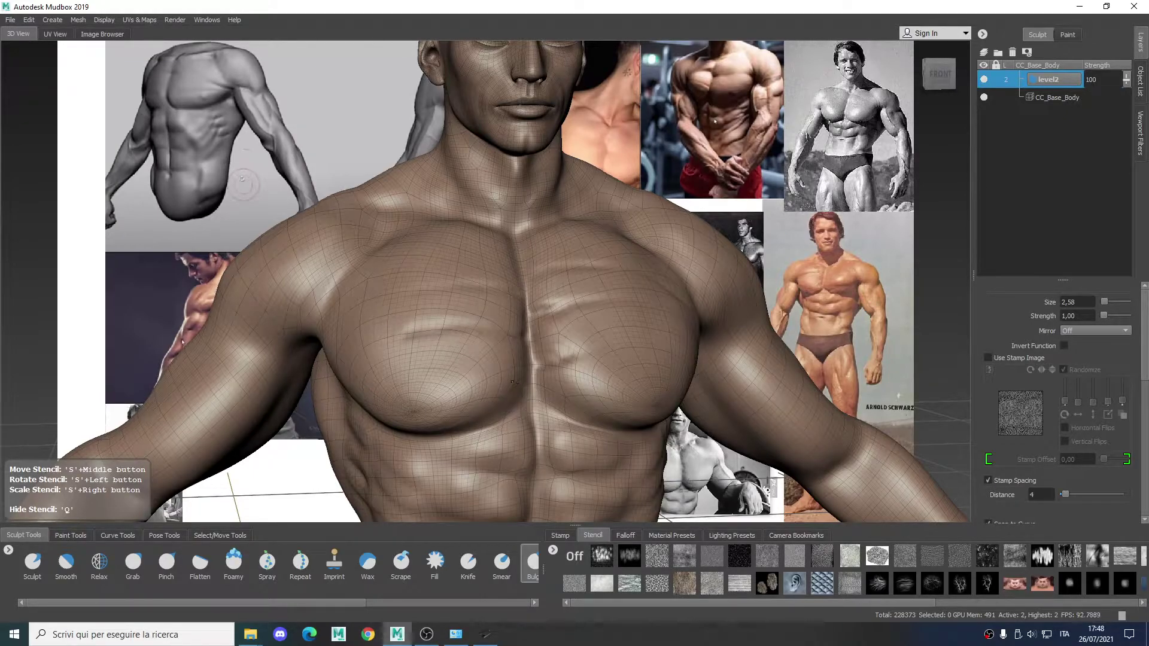
- Sharpen the pectoral striations with the unmirrored Pinch brush at size 4,78 and hide the mesh wireframe
{"action": "left_click", "coordinate": [166, 563]}
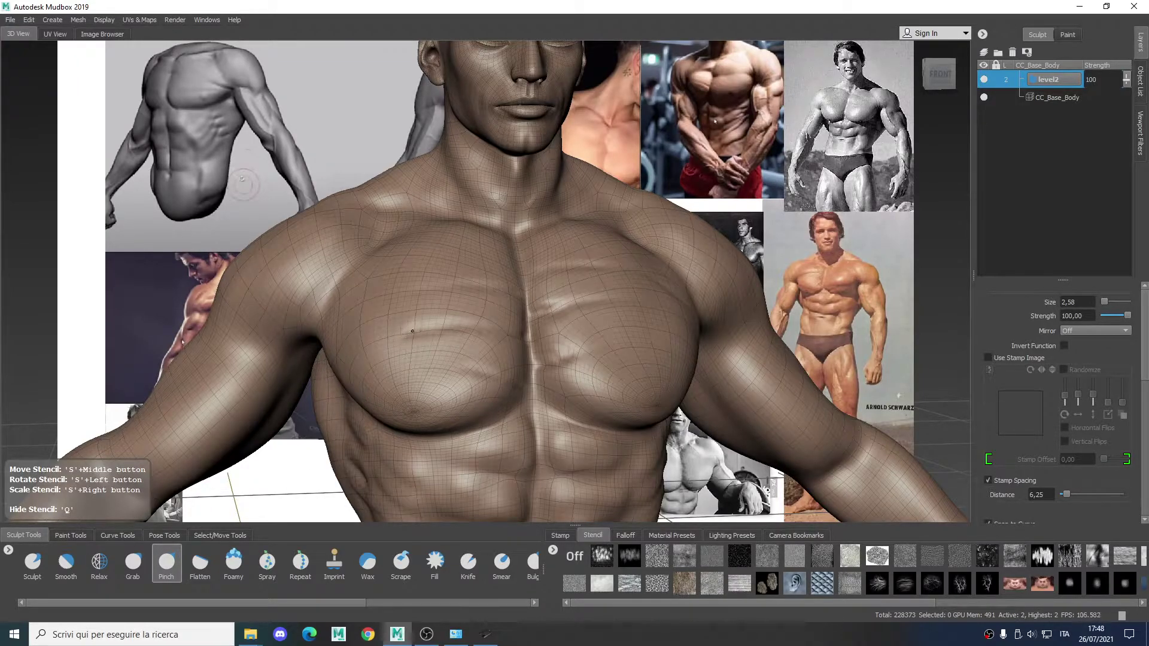
{"action": "key", "text": "b"}
{"action": "left_click_drag", "start_coordinate": [403, 333], "coordinate": [425, 332]}
{"action": "right_click_drag", "start_coordinate": [627, 341], "coordinate": [559, 283], "text": "alt"}
{"action": "key", "text": "w"}
{"action": "left_click_drag", "start_coordinate": [601, 345], "coordinate": [571, 343], "text": "alt"}
{"action": "right_click_drag", "start_coordinate": [571, 343], "coordinate": [619, 357], "text": "alt"}
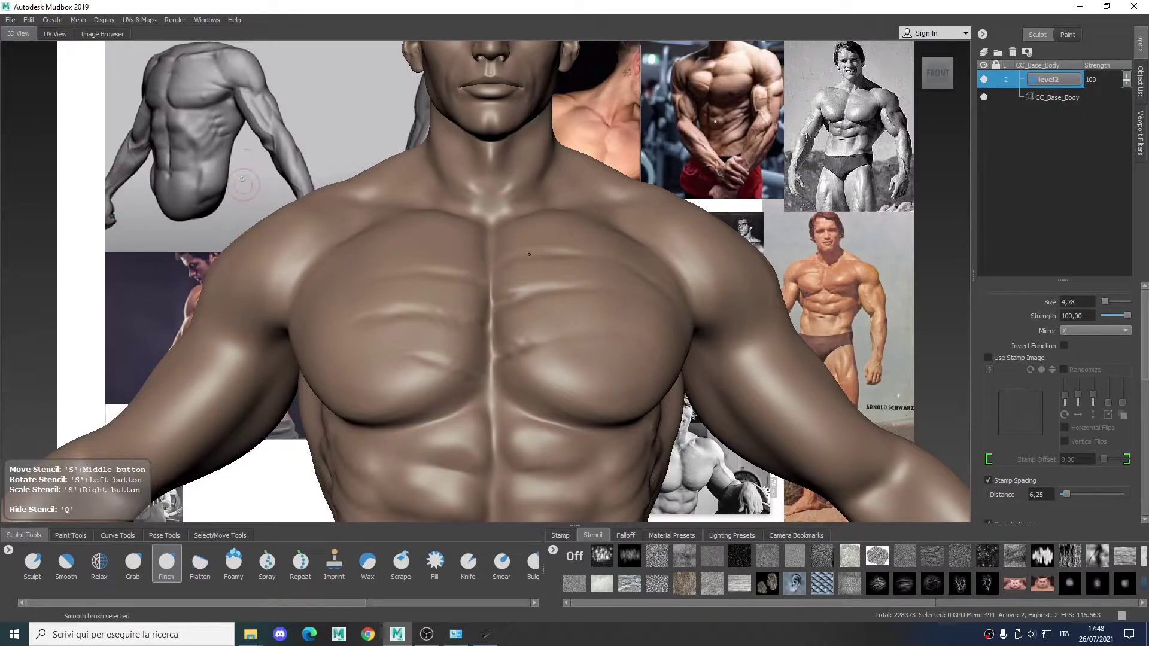
- Smooth the striations on both pectorals at brush size 4,78 so they blend into the chest
{"action": "left_click_drag", "start_coordinate": [574, 258], "coordinate": [589, 260], "text": "shift"}
{"action": "left_click_drag", "start_coordinate": [494, 302], "coordinate": [531, 292], "text": "shift"}
{"action": "right_click_drag", "start_coordinate": [594, 303], "coordinate": [483, 293], "text": "alt"}
{"action": "mouse_move", "coordinate": [484, 294]}
{"action": "left_mouse_down", "text": "alt"}
{"action": "mouse_move", "coordinate": [508, 281]}
{"action": "mouse_move", "coordinate": [479, 268]}
{"action": "left_mouse_up", "text": "alt"}
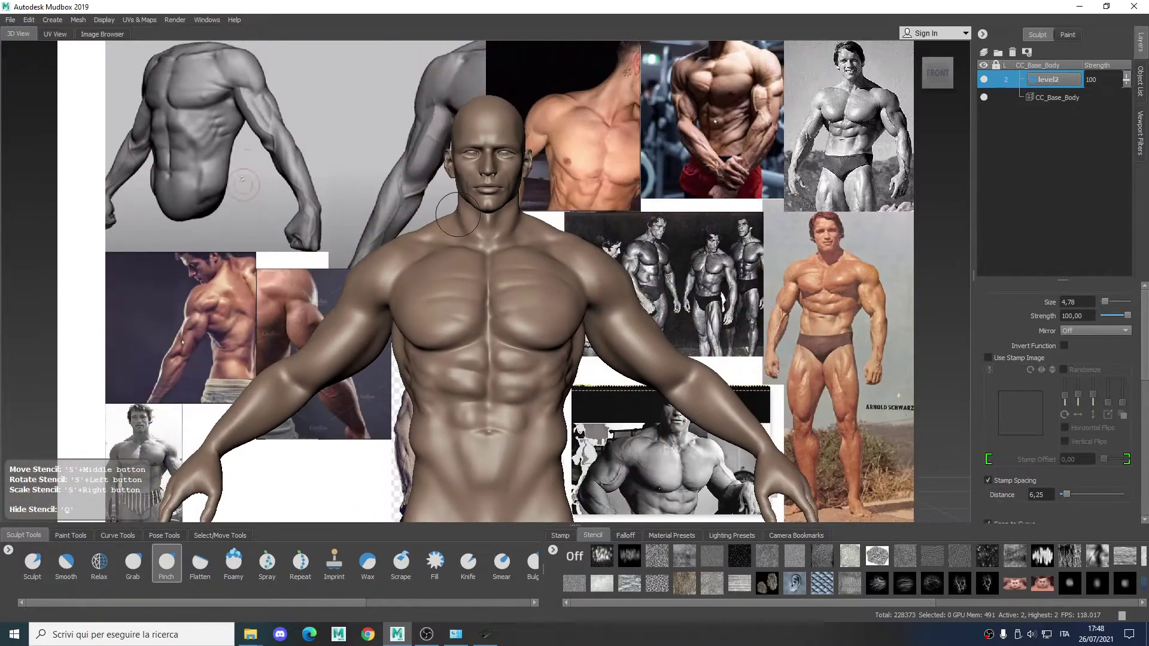
{"action": "key", "text": "shift"}
{"action": "mouse_move", "coordinate": [555, 283]}
{"action": "left_mouse_down", "text": "shift"}
{"action": "mouse_move", "coordinate": [574, 274]}
{"action": "mouse_move", "coordinate": [500, 314]}
{"action": "mouse_move", "coordinate": [448, 311]}
{"action": "mouse_move", "coordinate": [472, 314]}
{"action": "left_mouse_up", "text": "shift"}
{"action": "key", "text": "shift"}
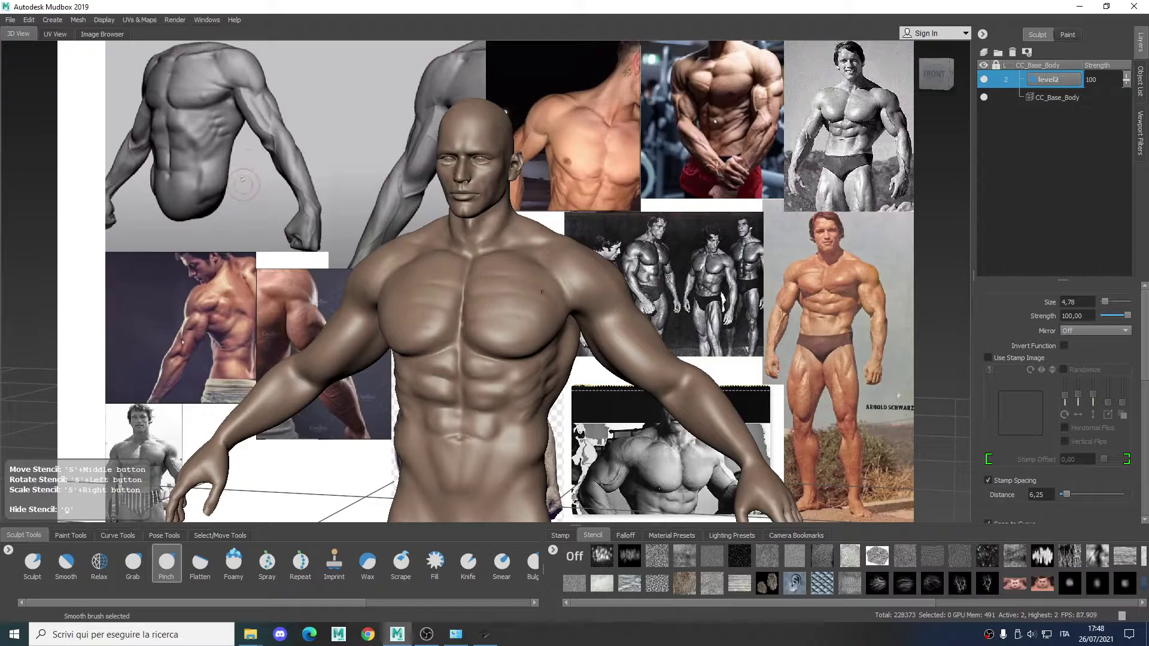
- Set the Bulge brush to size 5,63 with X mirroring and build up the front heads of the deltoids
{"action": "mouse_move", "coordinate": [540, 317]}
{"action": "left_mouse_down", "text": "alt"}
{"action": "mouse_move", "coordinate": [562, 324]}
{"action": "mouse_move", "coordinate": [456, 330]}
{"action": "left_mouse_up", "text": "alt"}
{"action": "right_click_drag", "start_coordinate": [516, 319], "coordinate": [537, 338], "text": "alt"}
{"action": "middle_click_drag", "start_coordinate": [538, 339], "coordinate": [483, 333], "text": "alt"}
{"action": "left_click_drag", "start_coordinate": [483, 334], "coordinate": [425, 352], "text": "alt"}
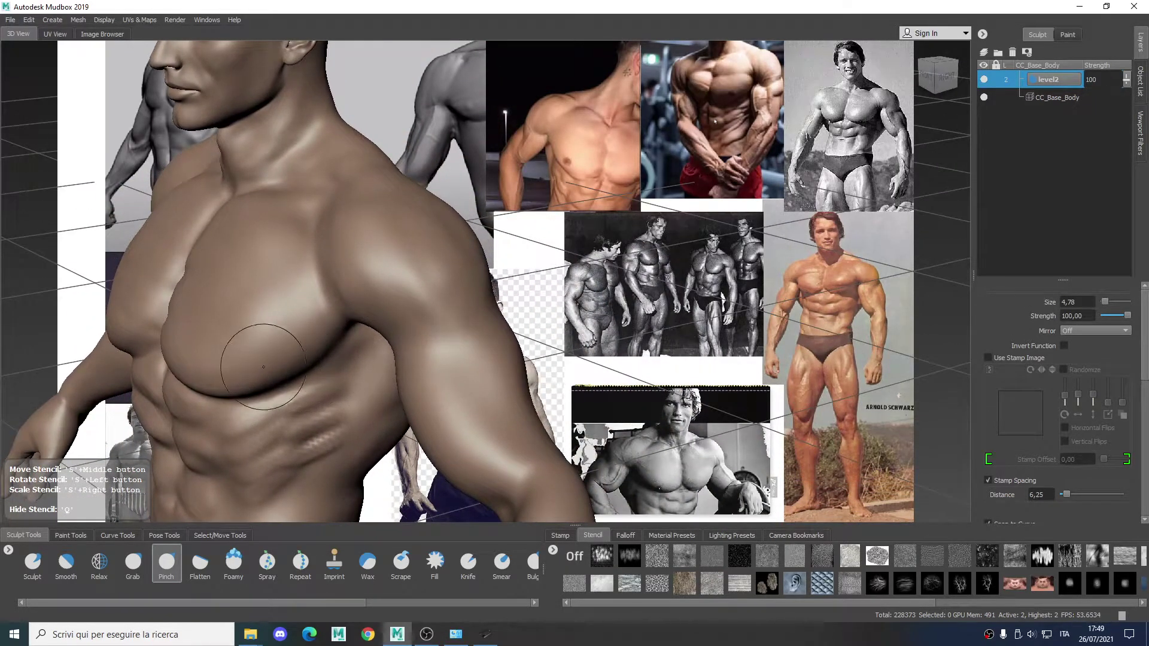
{"action": "left_click", "coordinate": [532, 562]}
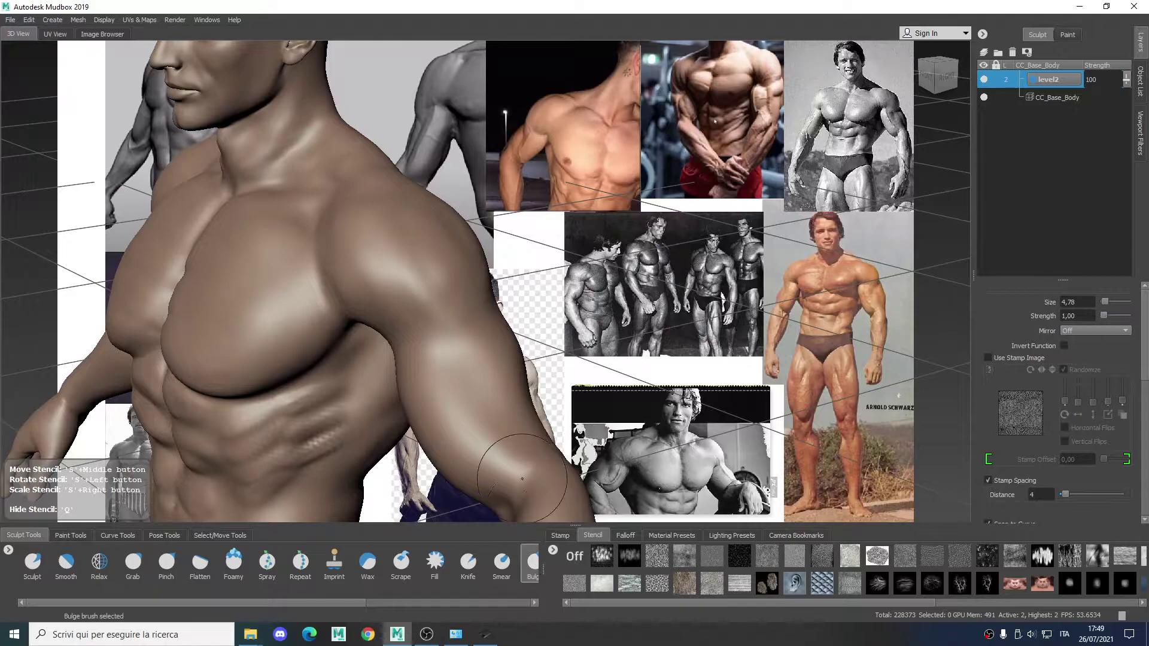
{"action": "key", "text": "b"}
{"action": "left_click_drag", "start_coordinate": [403, 234], "coordinate": [370, 209]}
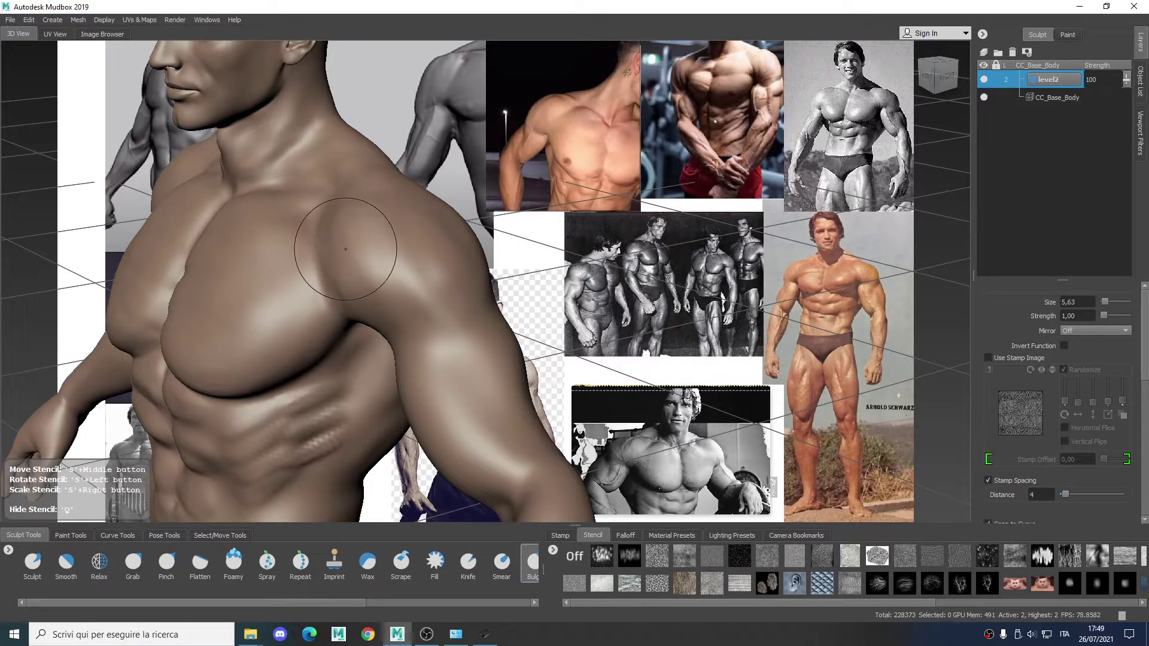
{"action": "left_click", "coordinate": [1090, 332]}
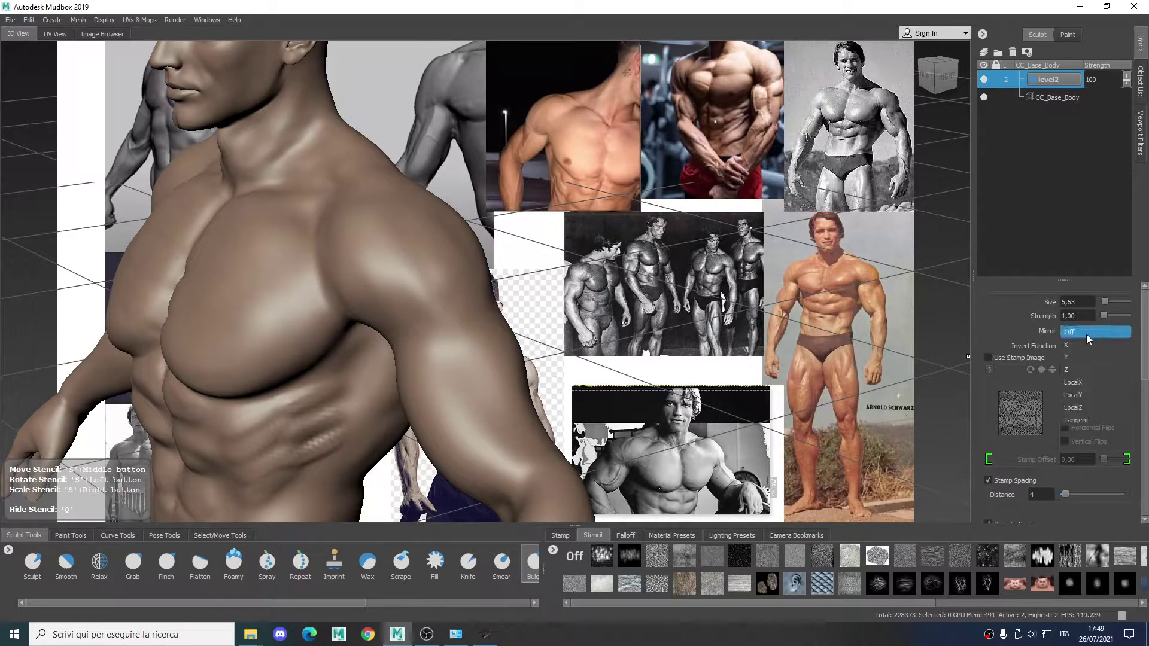
{"action": "left_click", "coordinate": [1074, 342]}
{"action": "mouse_move", "coordinate": [337, 215]}
{"action": "left_mouse_down"}
{"action": "mouse_move", "coordinate": [344, 271]}
{"action": "mouse_move", "coordinate": [390, 317]}
{"action": "mouse_move", "coordinate": [367, 257]}
{"action": "mouse_move", "coordinate": [377, 278]}
{"action": "left_mouse_up"}
{"action": "left_click_drag", "start_coordinate": [366, 226], "coordinate": [401, 296]}
- Build up the side and rear of the deltoids with the X-mirrored Bulge brush at size 9,30
{"action": "left_click_drag", "start_coordinate": [401, 296], "coordinate": [340, 317], "text": "alt"}
{"action": "middle_click_drag", "start_coordinate": [340, 317], "coordinate": [341, 442], "text": "alt"}
{"action": "left_click_drag", "start_coordinate": [349, 369], "coordinate": [362, 444]}
{"action": "key", "text": "ctrl+z"}
{"action": "mouse_move", "coordinate": [346, 391]}
{"action": "left_mouse_down"}
{"action": "mouse_move", "coordinate": [381, 390]}
{"action": "mouse_move", "coordinate": [353, 366]}
{"action": "mouse_move", "coordinate": [352, 383]}
{"action": "mouse_move", "coordinate": [349, 353]}
{"action": "left_mouse_up"}
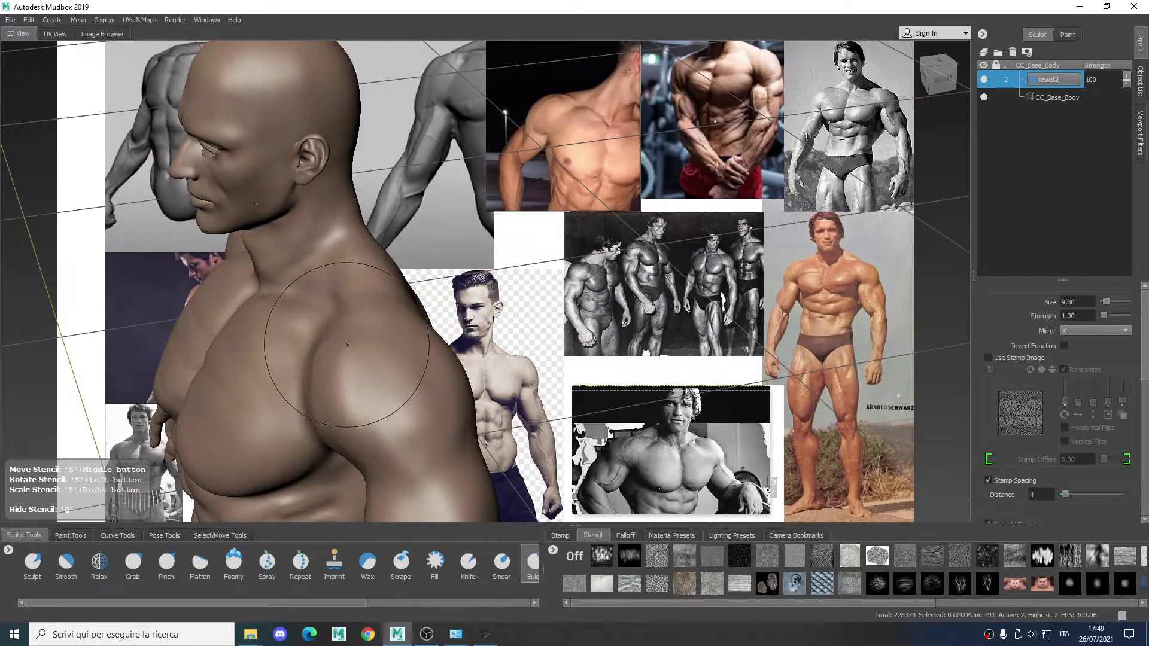
{"action": "mouse_move", "coordinate": [400, 398]}
{"action": "left_mouse_down"}
{"action": "mouse_move", "coordinate": [389, 352]}
{"action": "mouse_move", "coordinate": [404, 348]}
{"action": "mouse_move", "coordinate": [411, 413]}
{"action": "mouse_move", "coordinate": [385, 364]}
{"action": "mouse_move", "coordinate": [391, 392]}
{"action": "left_mouse_up"}
{"action": "left_click_drag", "start_coordinate": [392, 401], "coordinate": [390, 423]}
{"action": "mouse_move", "coordinate": [378, 362]}
{"action": "left_mouse_down"}
{"action": "mouse_move", "coordinate": [403, 456]}
{"action": "mouse_move", "coordinate": [400, 420]}
{"action": "mouse_move", "coordinate": [319, 350]}
{"action": "left_mouse_up"}
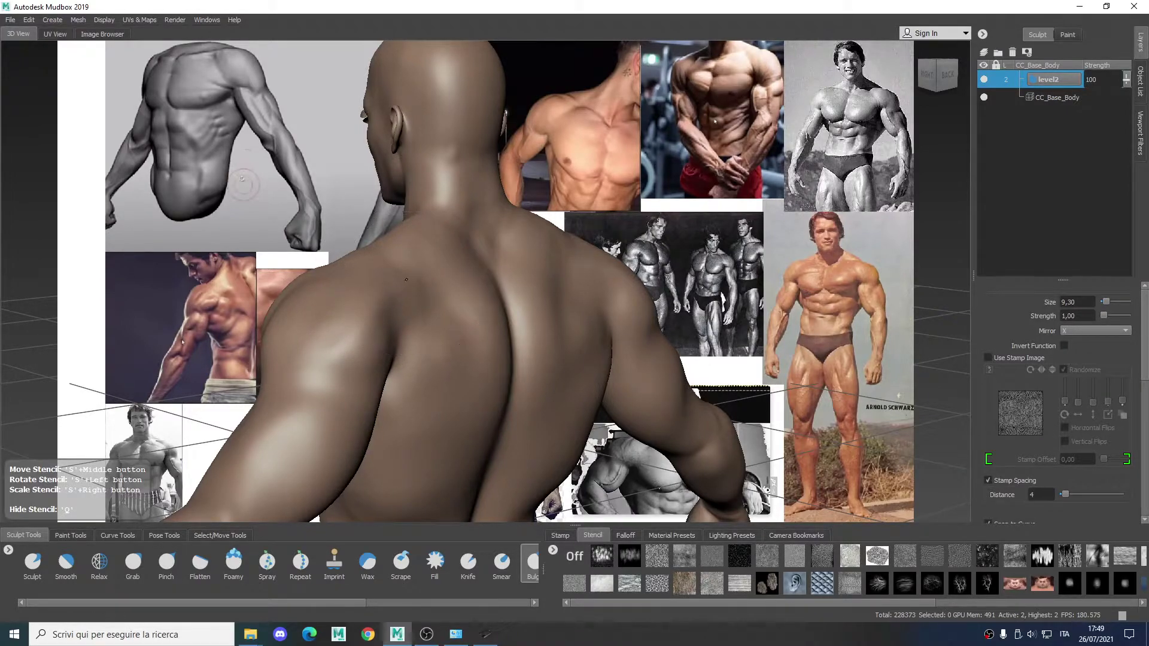
- Refine the shoulders from the back and side with the X-mirrored Bulge brush at size 7,20 and smooth the deltoids
{"action": "mouse_move", "coordinate": [354, 314]}
{"action": "left_mouse_down", "text": "alt"}
{"action": "mouse_move", "coordinate": [438, 280]}
{"action": "mouse_move", "coordinate": [461, 291]}
{"action": "mouse_move", "coordinate": [422, 301]}
{"action": "mouse_move", "coordinate": [422, 338]}
{"action": "mouse_move", "coordinate": [375, 365]}
{"action": "left_mouse_up", "text": "alt"}
{"action": "key", "text": "2"}
{"action": "key", "text": "shift"}
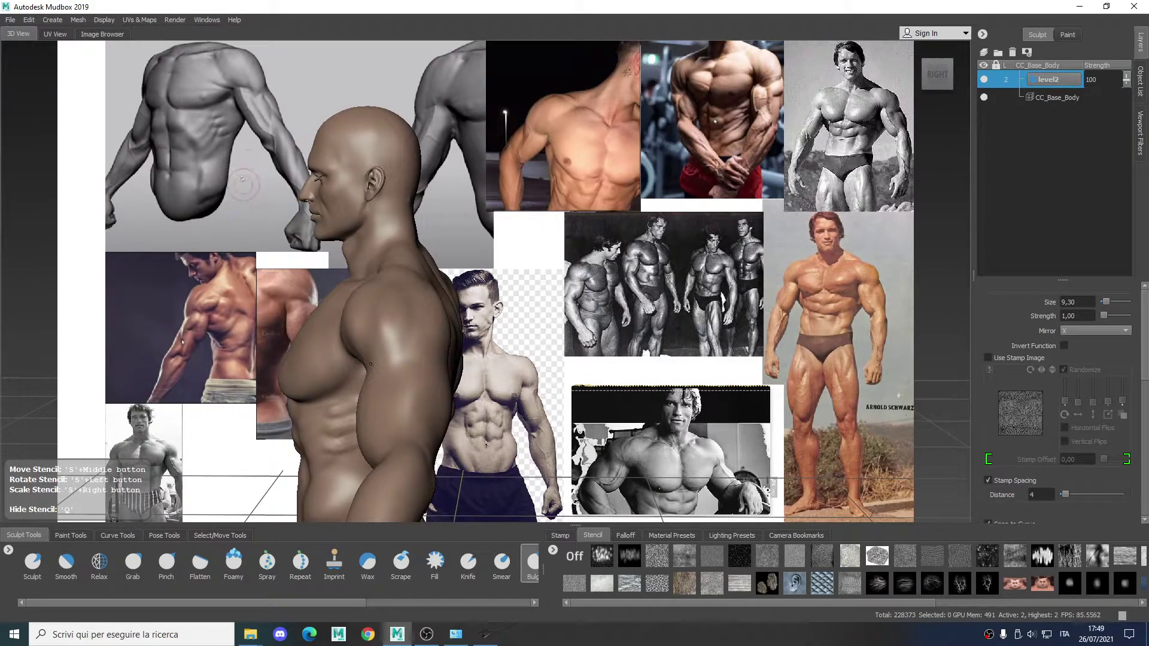
{"action": "left_click_drag", "start_coordinate": [430, 337], "coordinate": [413, 317], "text": "alt"}
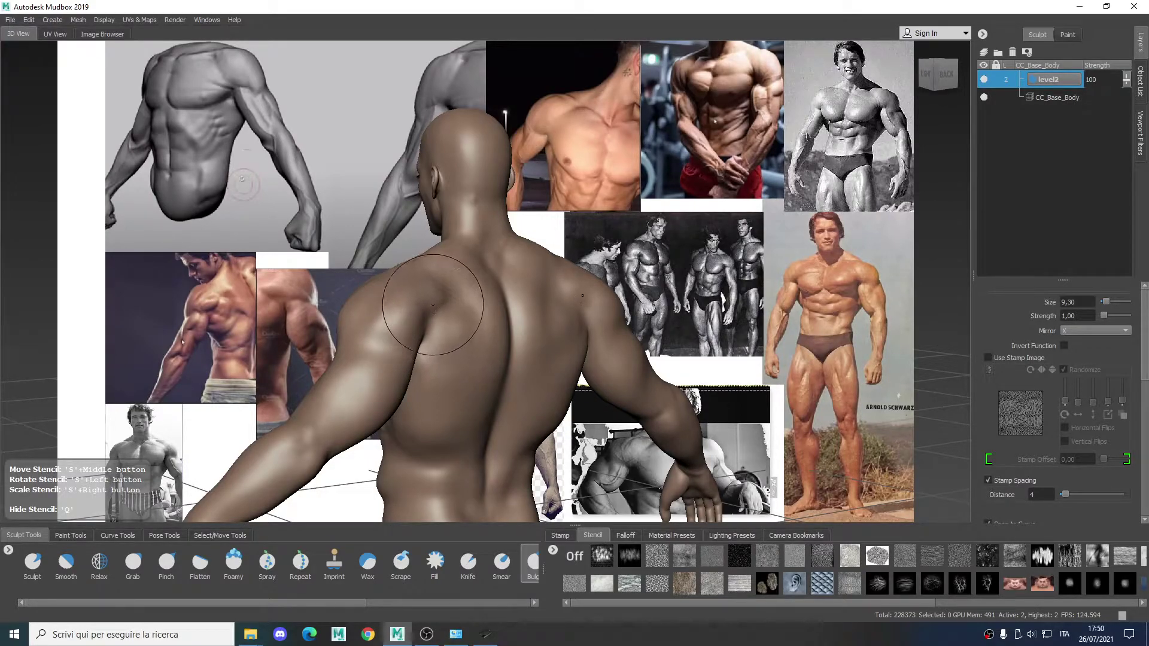
{"action": "left_click_drag", "start_coordinate": [437, 301], "coordinate": [430, 302]}
{"action": "left_click_drag", "start_coordinate": [400, 284], "coordinate": [383, 300], "text": "alt"}
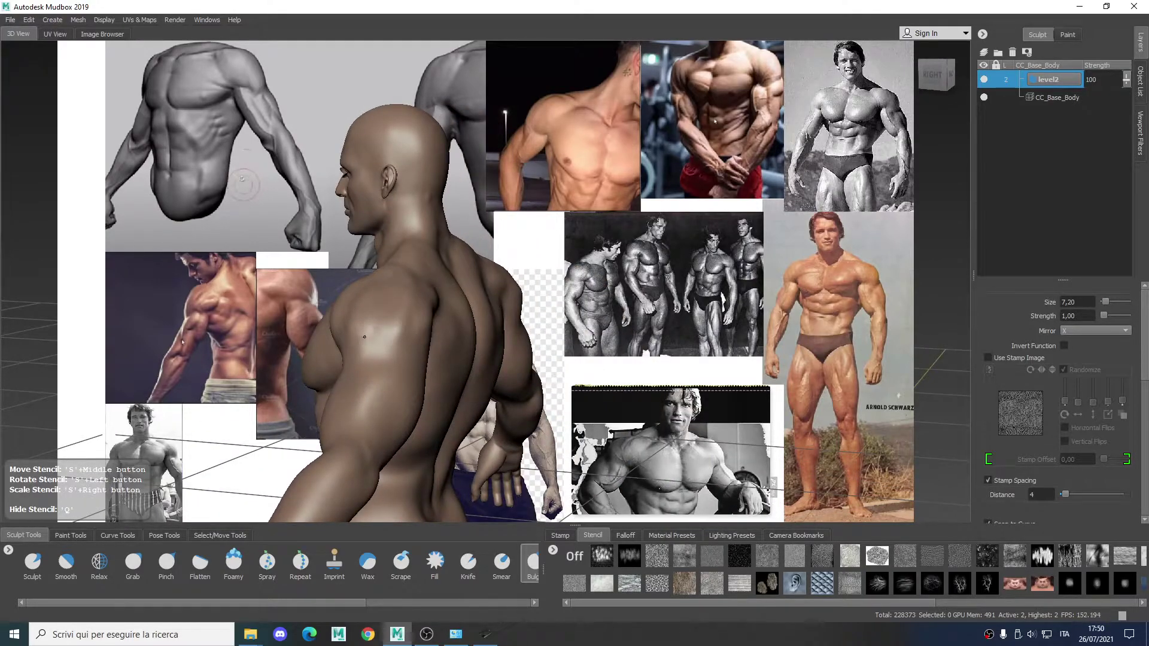
{"action": "key", "text": "2"}
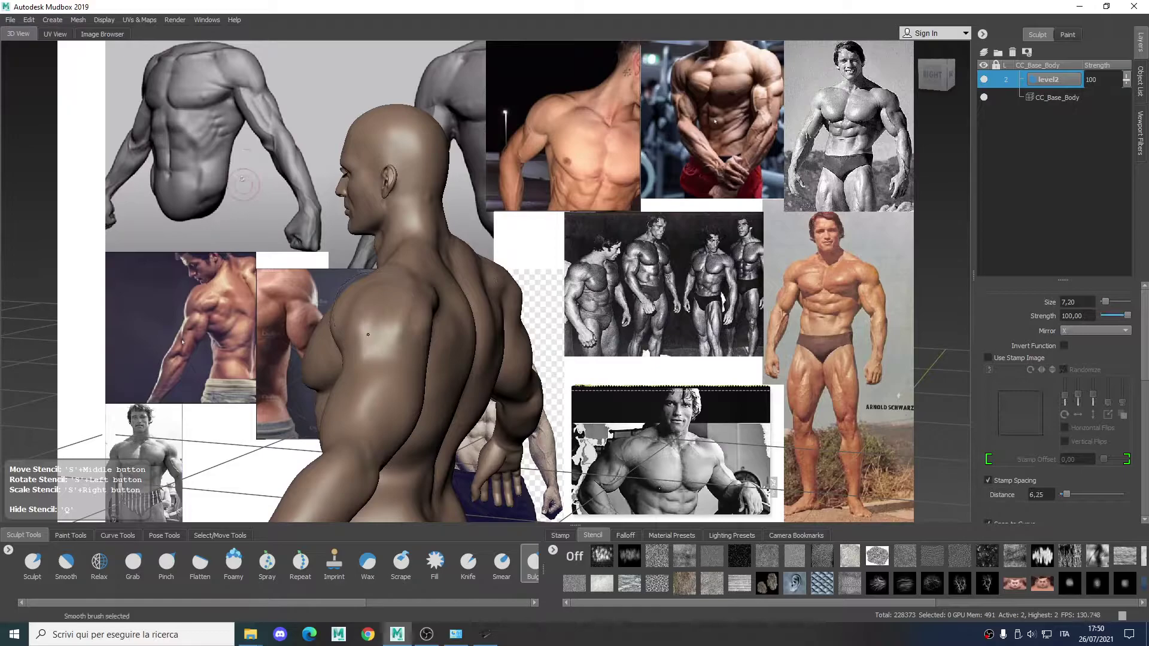
{"action": "mouse_move", "coordinate": [390, 351]}
{"action": "left_mouse_down", "text": "alt"}
{"action": "mouse_move", "coordinate": [336, 353]}
{"action": "mouse_move", "coordinate": [326, 366]}
{"action": "mouse_move", "coordinate": [443, 365]}
{"action": "mouse_move", "coordinate": [512, 344]}
{"action": "mouse_move", "coordinate": [469, 317]}
{"action": "left_mouse_up", "text": "alt"}
{"action": "key", "text": "shift"}
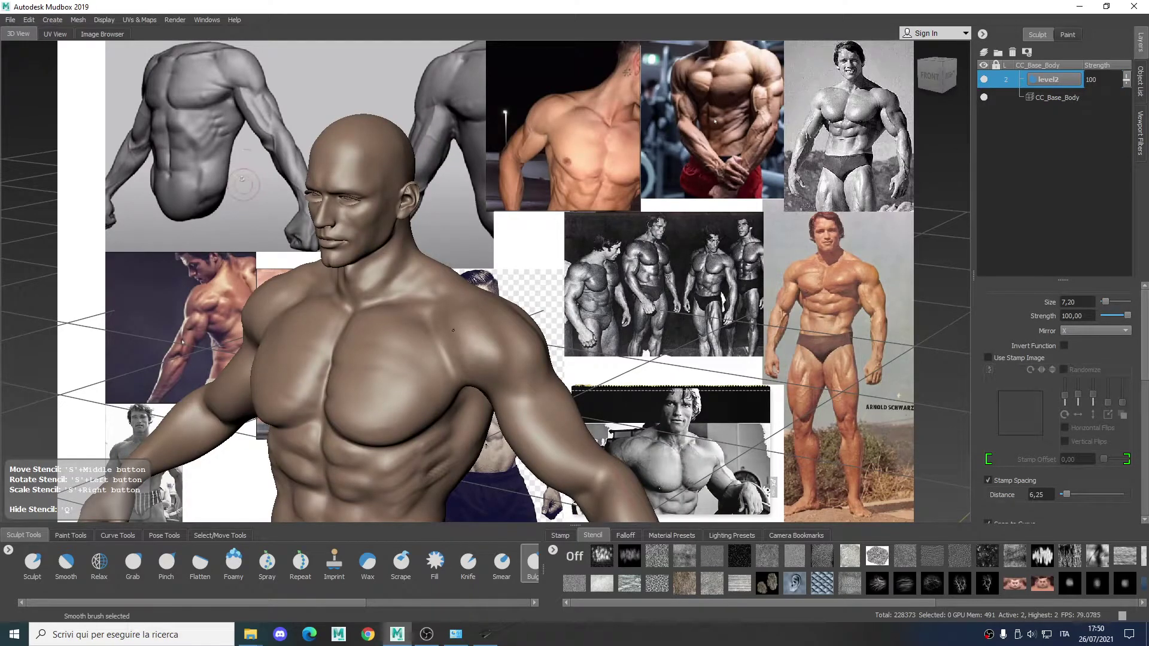
{"action": "left_click_drag", "start_coordinate": [508, 364], "coordinate": [528, 318], "text": "alt"}
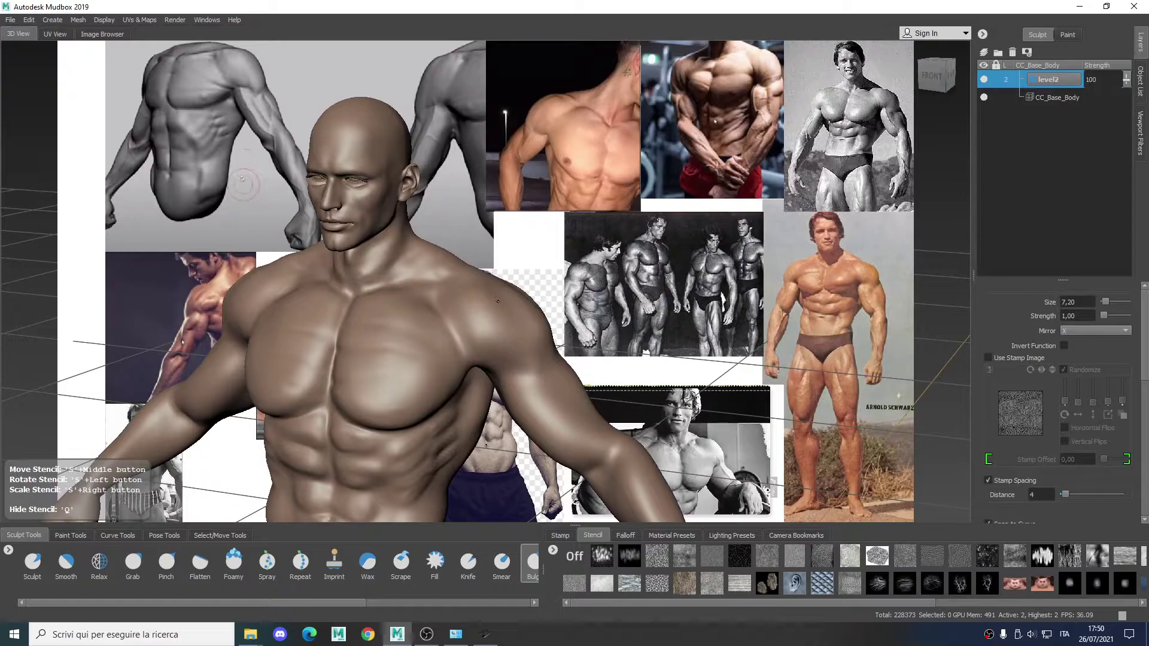
- Build up the triceps on the backs of the upper arms with the X-mirrored Bulge brush at size 9,68 and smooth them
{"action": "left_click_drag", "start_coordinate": [514, 348], "coordinate": [601, 339], "text": "alt"}
{"action": "right_click_drag", "start_coordinate": [601, 340], "coordinate": [514, 270], "text": "alt"}
{"action": "left_click_drag", "start_coordinate": [514, 269], "coordinate": [249, 375], "text": "alt"}
{"action": "mouse_move", "coordinate": [249, 376]}
{"action": "middle_mouse_down", "text": "alt"}
{"action": "mouse_move", "coordinate": [535, 267]}
{"action": "mouse_move", "coordinate": [497, 258]}
{"action": "mouse_move", "coordinate": [491, 281]}
{"action": "mouse_move", "coordinate": [459, 301]}
{"action": "mouse_move", "coordinate": [540, 293]}
{"action": "middle_mouse_up", "text": "alt"}
{"action": "left_click_drag", "start_coordinate": [541, 290], "coordinate": [489, 314], "text": "alt"}
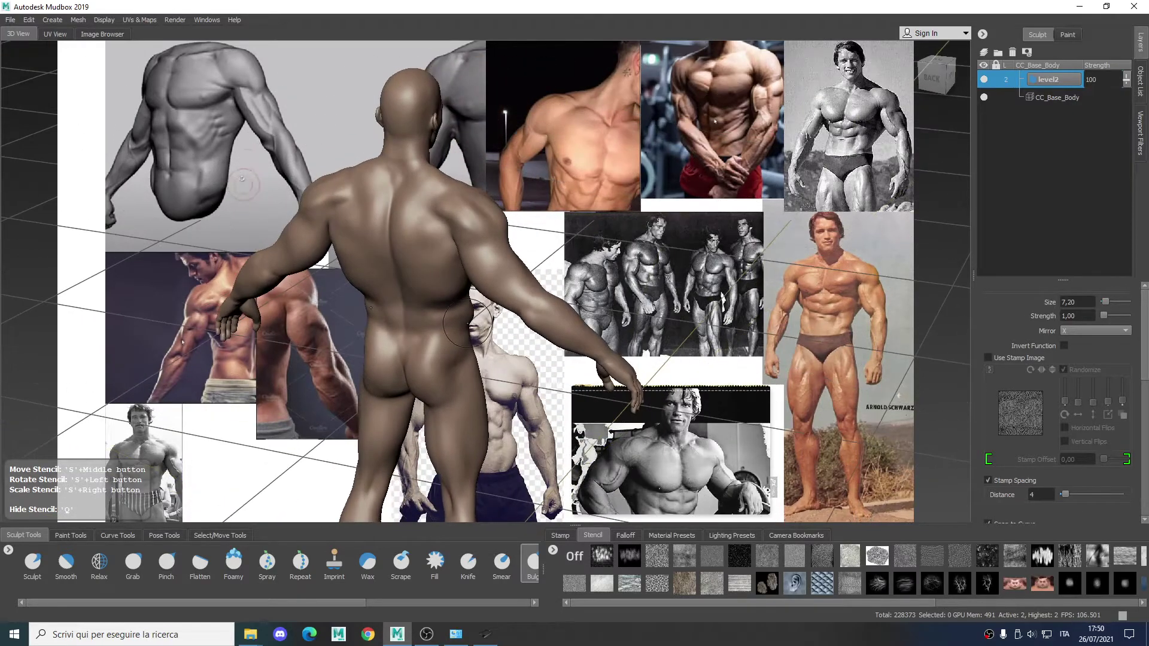
{"action": "right_click_drag", "start_coordinate": [351, 337], "coordinate": [401, 329], "text": "alt"}
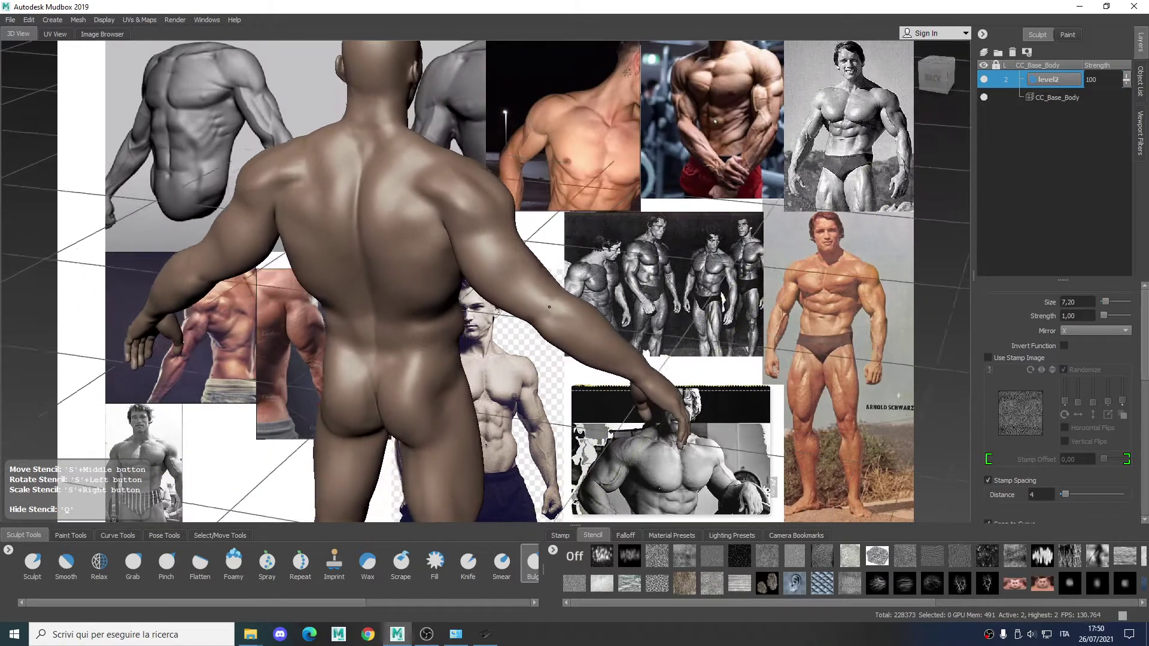
{"action": "left_click_drag", "start_coordinate": [389, 328], "coordinate": [447, 290], "text": "alt"}
{"action": "middle_click_drag", "start_coordinate": [448, 290], "coordinate": [532, 279], "text": "alt"}
{"action": "mouse_move", "coordinate": [532, 279]}
{"action": "left_mouse_down", "text": "alt"}
{"action": "mouse_move", "coordinate": [589, 245]}
{"action": "mouse_move", "coordinate": [576, 219]}
{"action": "mouse_move", "coordinate": [592, 247]}
{"action": "left_mouse_up", "text": "alt"}
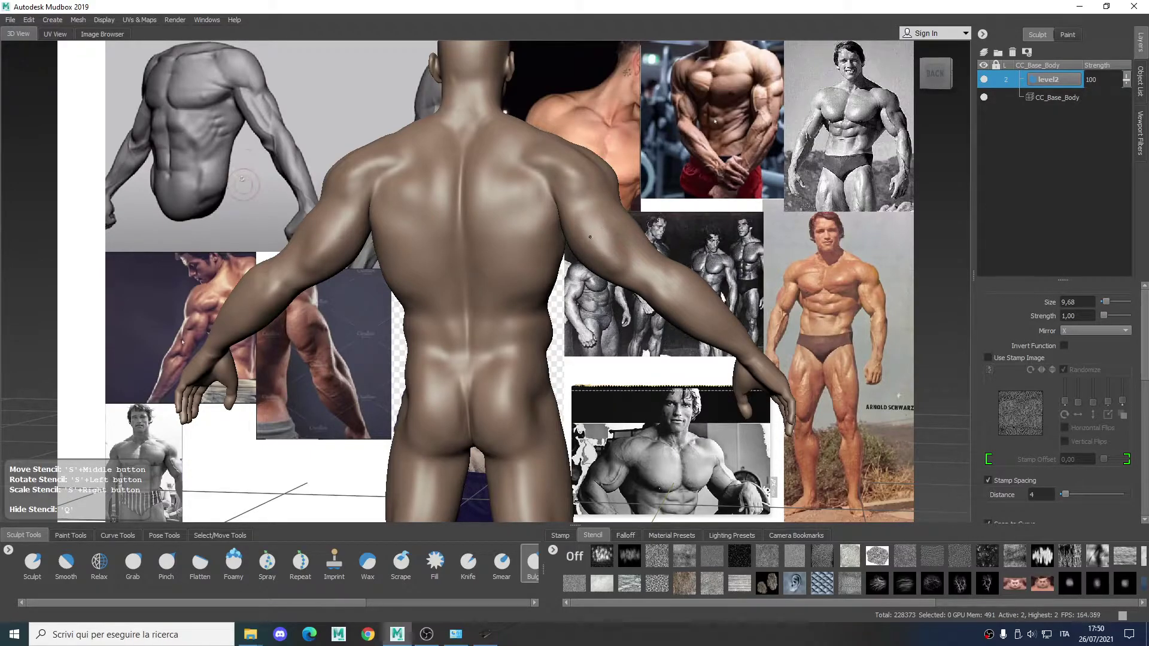
{"action": "key", "text": "shift"}
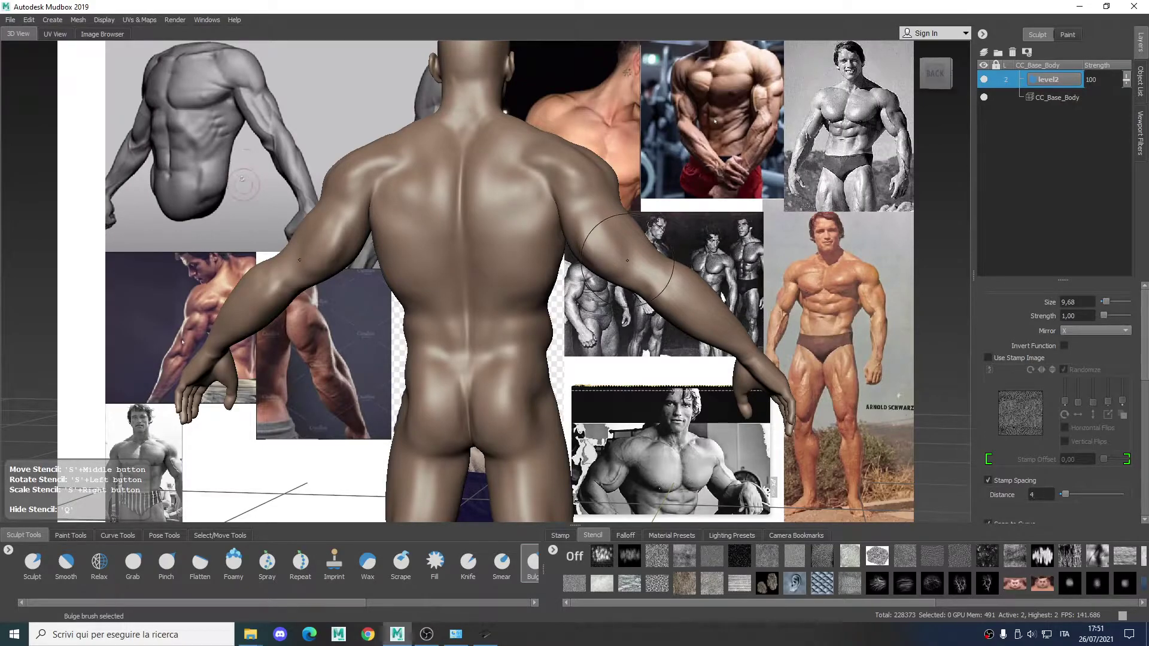
- Bulge and smooth the lower triceps and the area around the elbows with X mirroring at brush size 9,68
{"action": "left_click_drag", "start_coordinate": [582, 237], "coordinate": [598, 255], "text": "alt"}
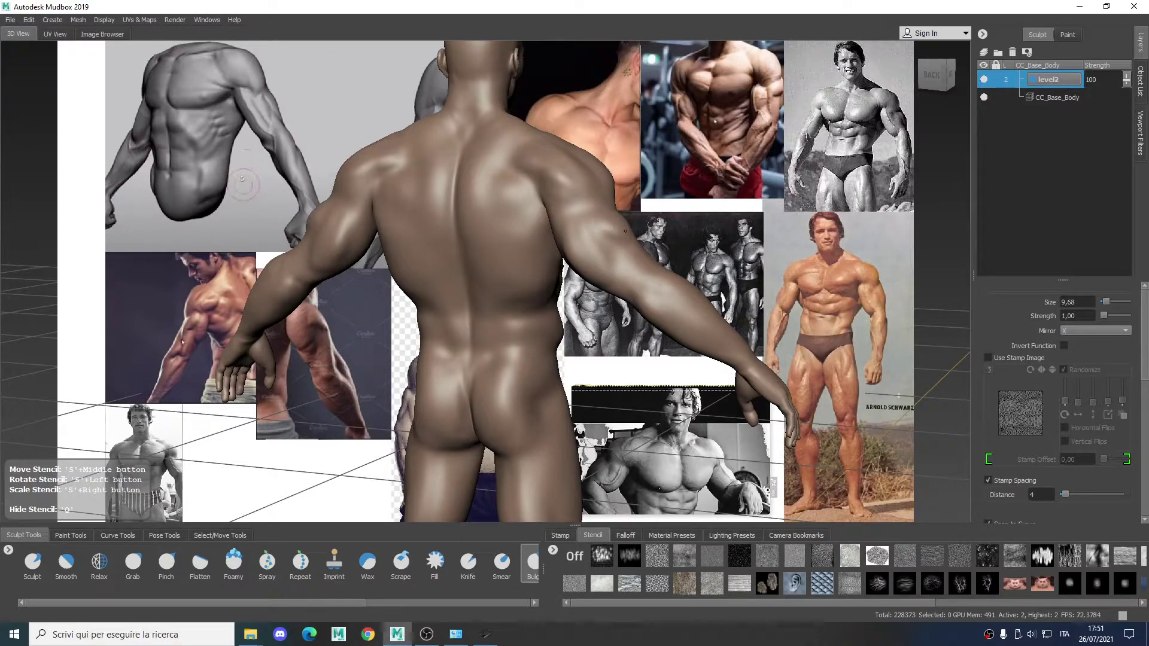
{"action": "mouse_move", "coordinate": [599, 222]}
{"action": "left_mouse_down", "text": "alt+shift"}
{"action": "mouse_move", "coordinate": [619, 209]}
{"action": "mouse_move", "coordinate": [594, 228]}
{"action": "mouse_move", "coordinate": [617, 251]}
{"action": "left_mouse_up", "text": "alt+shift"}
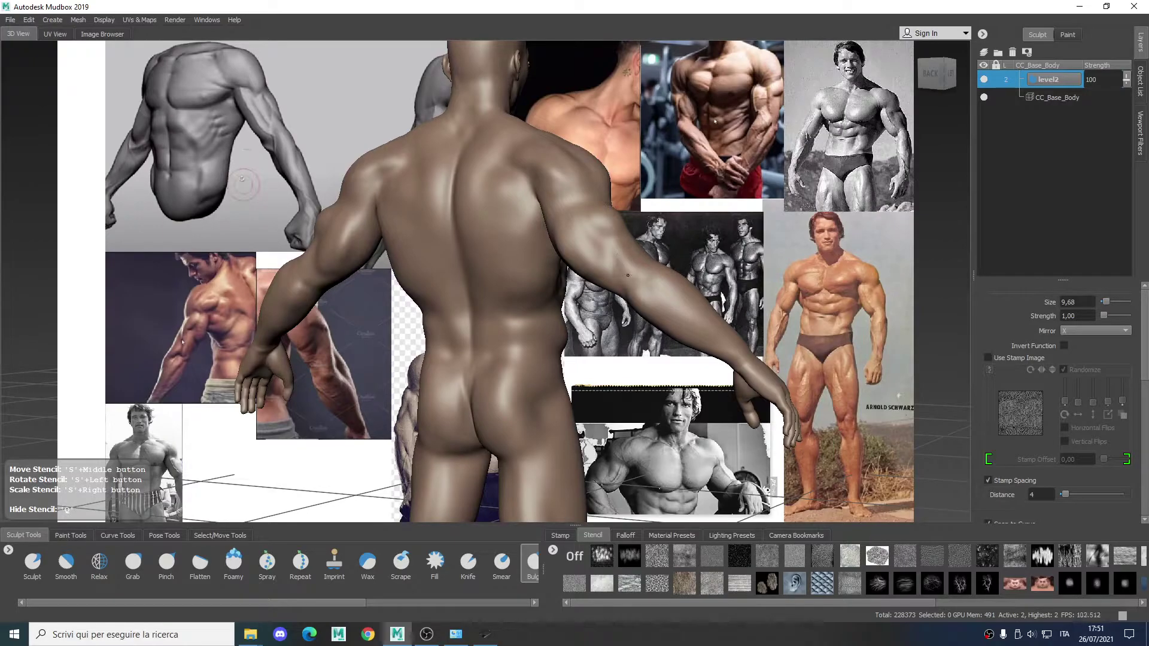
{"action": "left_click_drag", "start_coordinate": [628, 276], "coordinate": [629, 237], "text": "alt"}
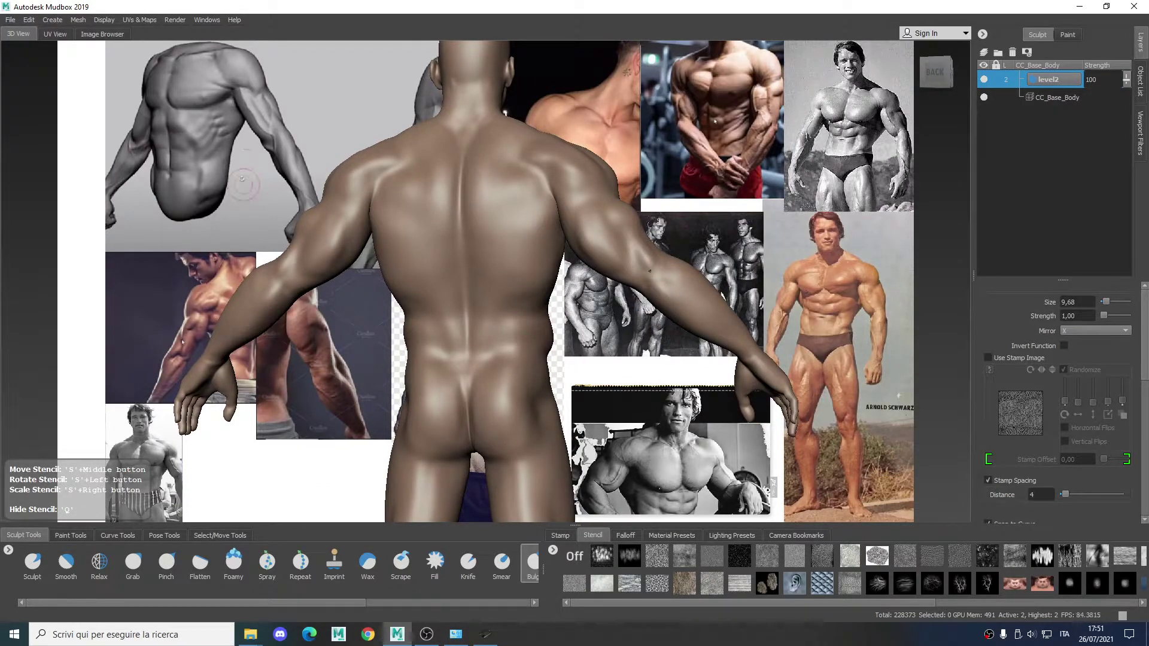
{"action": "mouse_move", "coordinate": [652, 275]}
{"action": "left_mouse_down", "text": "alt"}
{"action": "mouse_move", "coordinate": [615, 297]}
{"action": "mouse_move", "coordinate": [625, 271]}
{"action": "left_mouse_up", "text": "alt"}
{"action": "key", "text": "shift"}
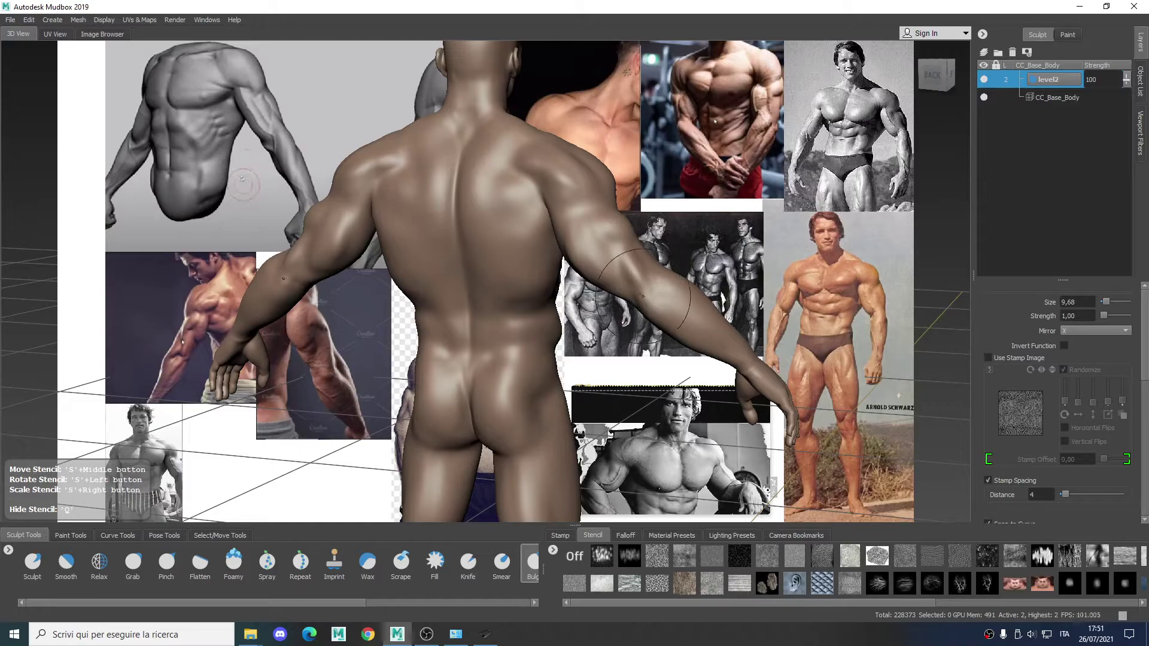
{"action": "left_click_drag", "start_coordinate": [645, 304], "coordinate": [627, 279], "text": "alt"}
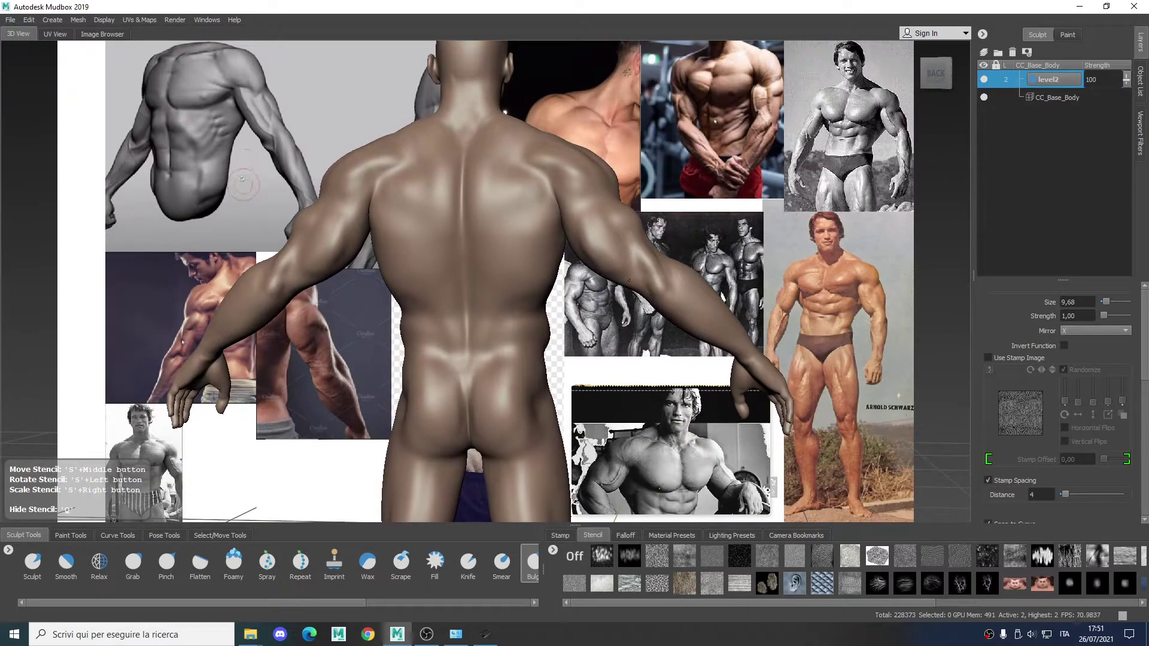
{"action": "key", "text": "shift"}
{"action": "mouse_move", "coordinate": [649, 262]}
{"action": "left_mouse_down", "text": "alt"}
{"action": "mouse_move", "coordinate": [683, 258]}
{"action": "mouse_move", "coordinate": [647, 257]}
{"action": "left_mouse_up", "text": "alt"}
- Build up the upper and lower back muscles beside the spine with the X-mirrored Bulge brush at size 12,70
{"action": "middle_click_drag", "start_coordinate": [508, 154], "coordinate": [601, 278], "text": "alt"}
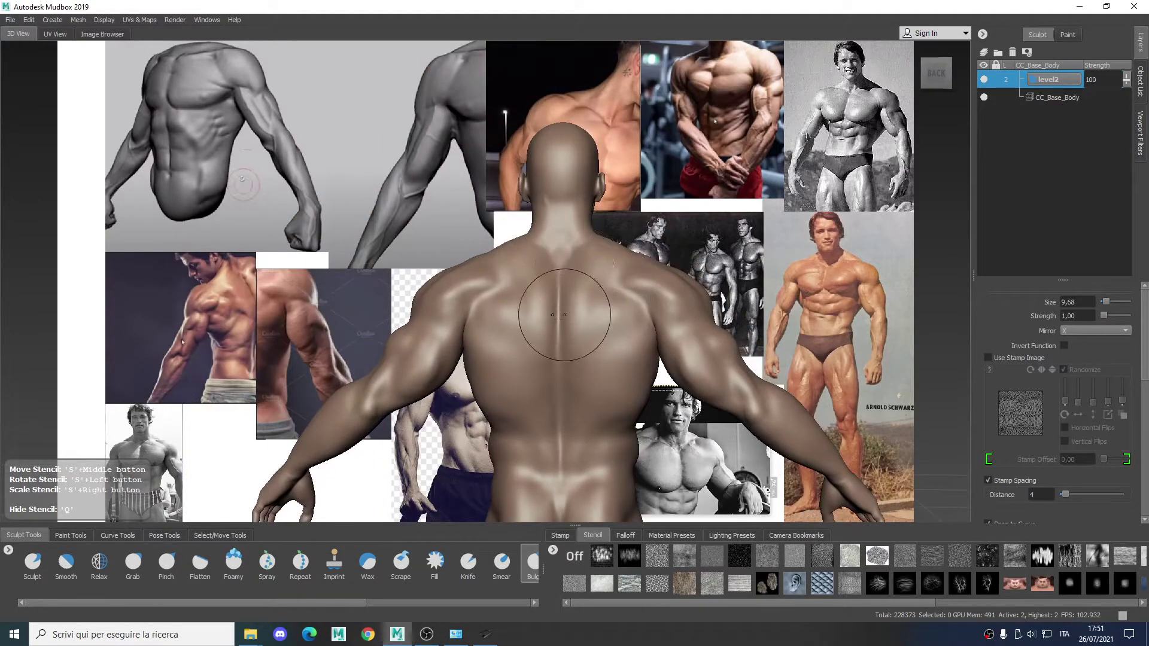
{"action": "key", "text": "b"}
{"action": "mouse_move", "coordinate": [586, 291]}
{"action": "left_mouse_down"}
{"action": "mouse_move", "coordinate": [604, 292]}
{"action": "mouse_move", "coordinate": [574, 299]}
{"action": "left_mouse_up"}
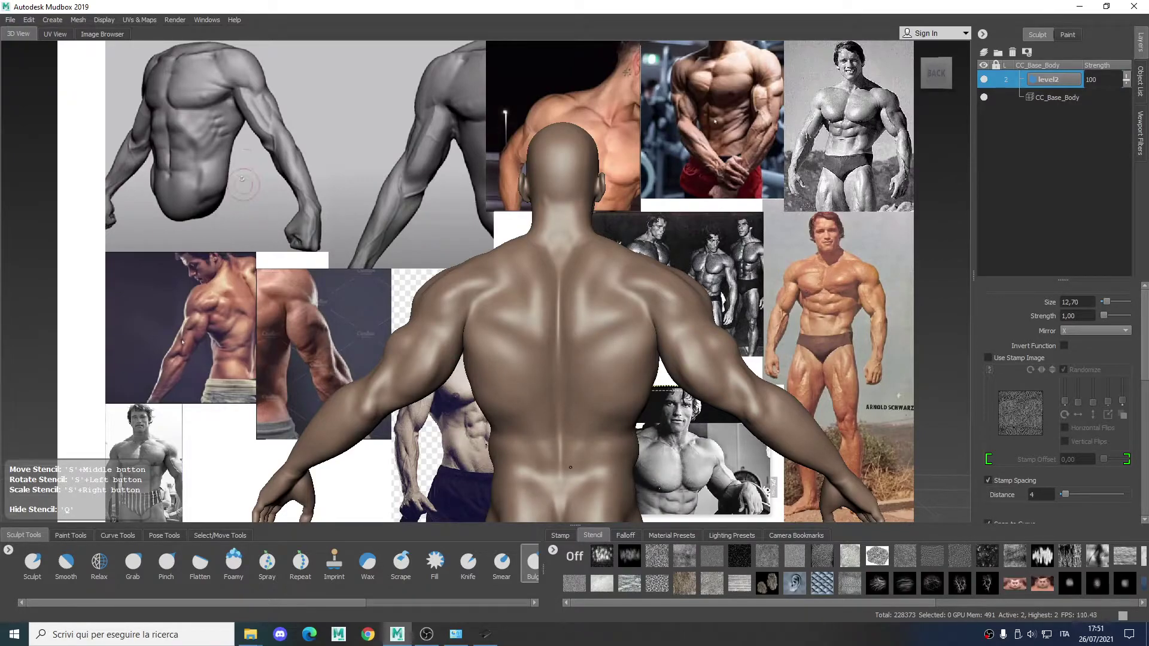
- Shape the lower abdomen and waist with the X-mirrored Bulge brush at size 10,25 and smooth them
{"action": "left_click_drag", "start_coordinate": [613, 449], "coordinate": [671, 437], "text": "alt"}
{"action": "right_click_drag", "start_coordinate": [598, 418], "coordinate": [407, 353], "text": "alt"}
{"action": "left_click_drag", "start_coordinate": [371, 347], "coordinate": [305, 383], "text": "alt"}
{"action": "right_click_drag", "start_coordinate": [281, 389], "coordinate": [365, 413], "text": "alt"}
{"action": "middle_click_drag", "start_coordinate": [353, 413], "coordinate": [531, 302], "text": "alt"}
{"action": "right_click_drag", "start_coordinate": [531, 302], "coordinate": [663, 279], "text": "alt"}
{"action": "key", "text": "shift"}
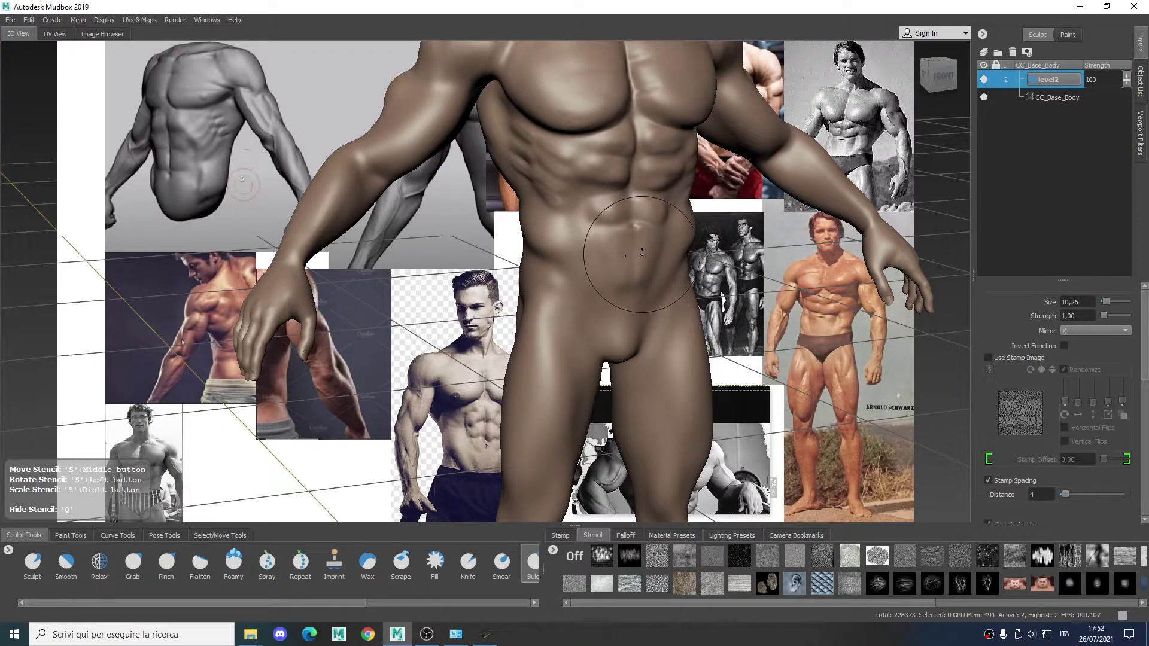
{"action": "key", "text": "shift"}
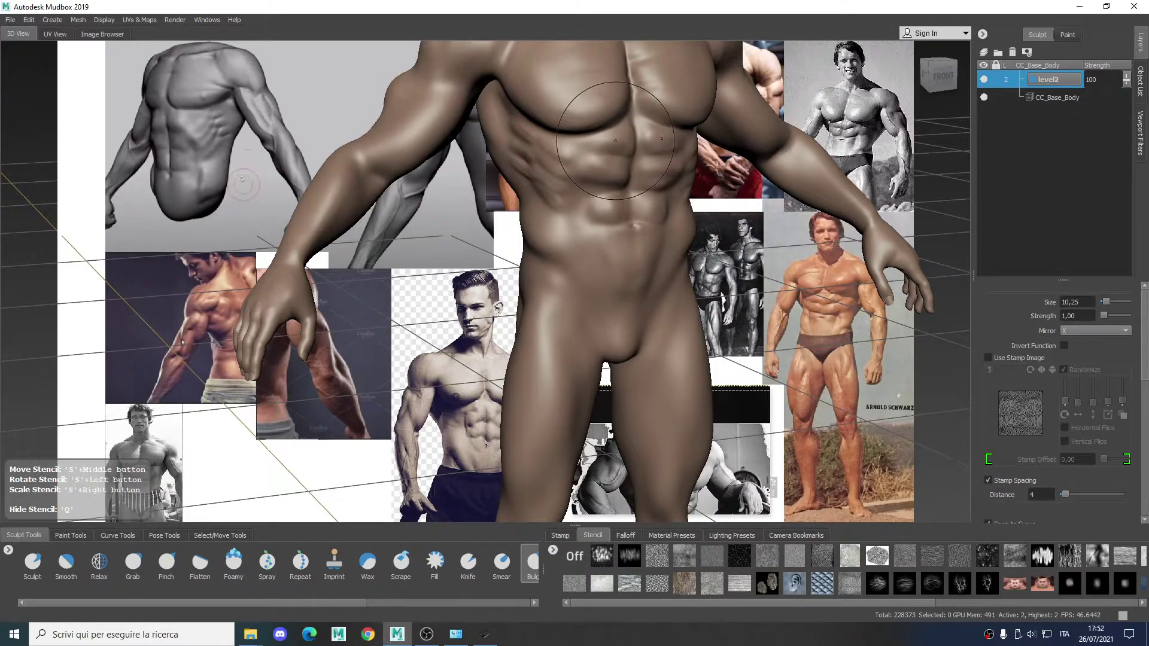
- Refine the rib and side muscles beside the abdominals with the X-mirrored Bulge brush at size 10,25
{"action": "left_click_drag", "start_coordinate": [608, 138], "coordinate": [561, 127], "text": "alt"}
{"action": "right_click_drag", "start_coordinate": [561, 127], "coordinate": [640, 78], "text": "alt"}
{"action": "middle_click_drag", "start_coordinate": [641, 78], "coordinate": [508, 194], "text": "alt"}
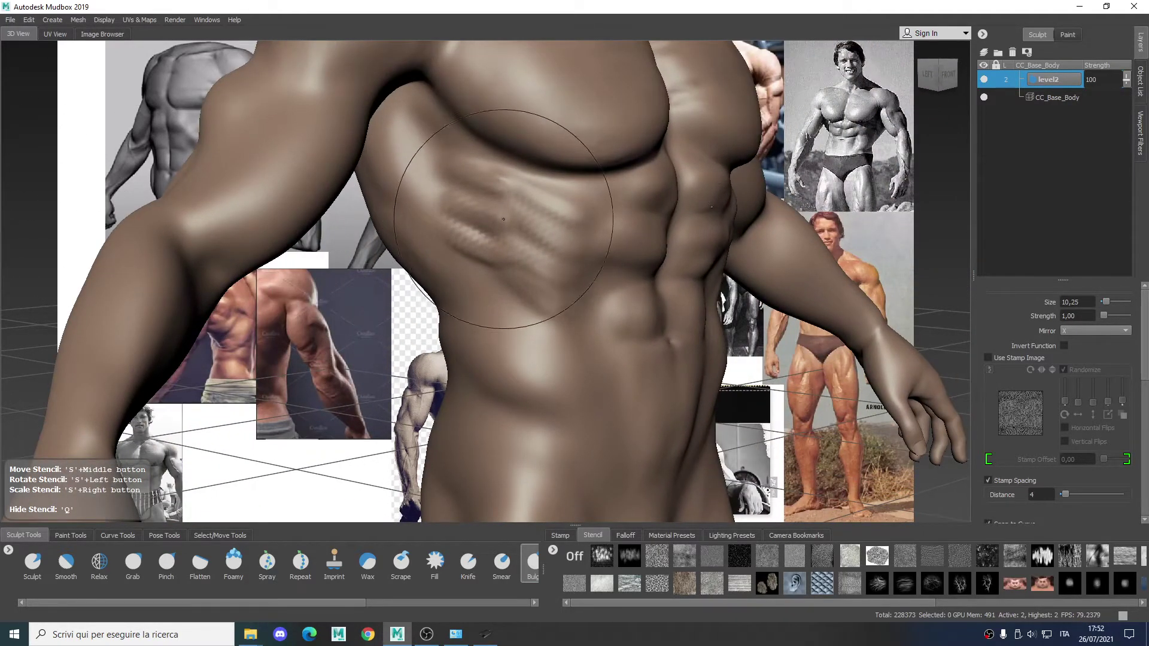
{"action": "left_click_drag", "start_coordinate": [524, 272], "coordinate": [503, 225], "text": "alt"}
{"action": "left_click_drag", "start_coordinate": [532, 310], "coordinate": [527, 308]}
{"action": "left_click_drag", "start_coordinate": [615, 311], "coordinate": [593, 298], "text": "alt"}
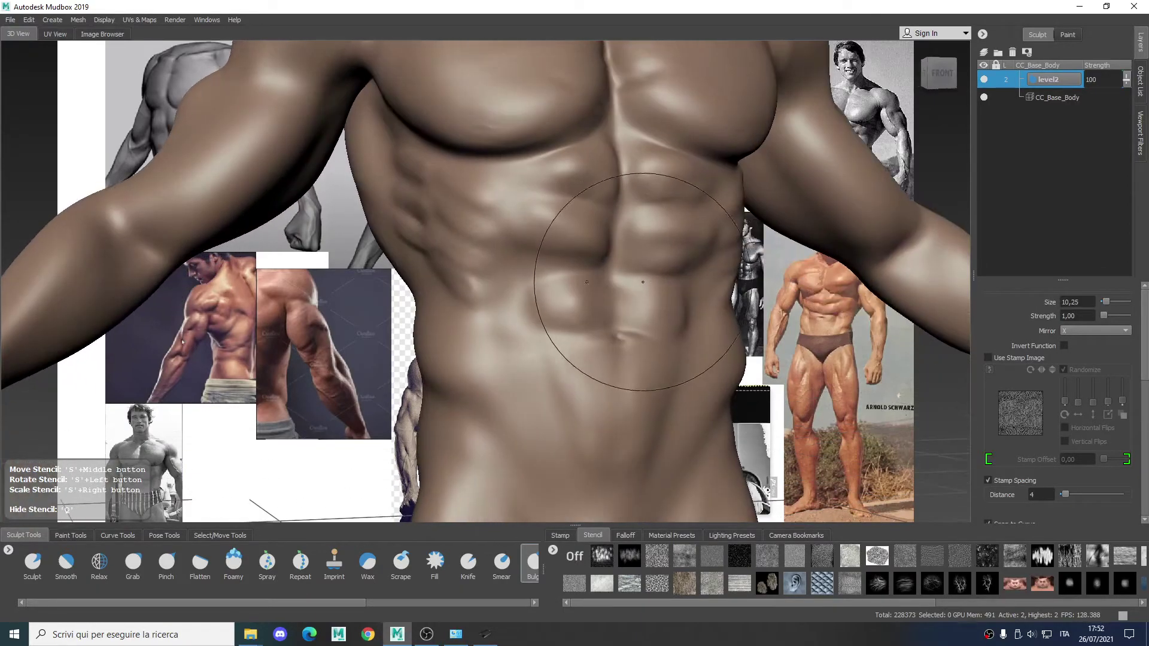
- Build up the obliques and sides of the waist with the X-mirrored Bulge brush at size 14,52 and smooth them
{"action": "right_click_drag", "start_coordinate": [648, 282], "coordinate": [608, 303], "text": "alt"}
{"action": "left_click_drag", "start_coordinate": [608, 293], "coordinate": [550, 270], "text": "alt"}
{"action": "left_click_drag", "start_coordinate": [588, 260], "coordinate": [689, 221], "text": "alt"}
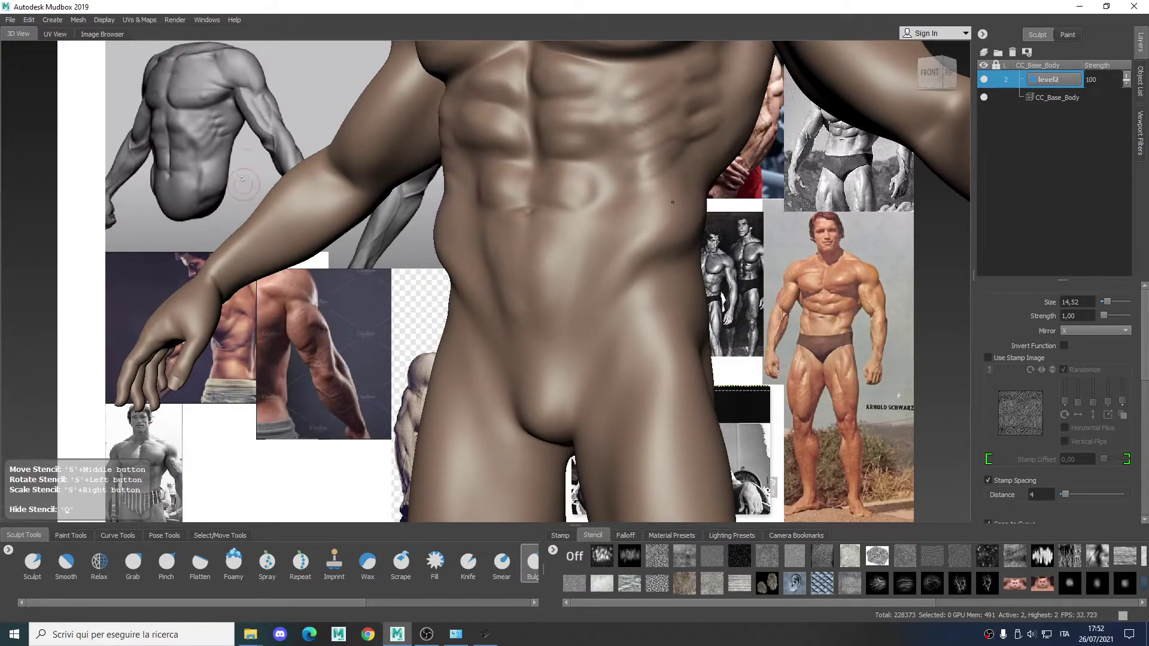
{"action": "key", "text": "shift"}
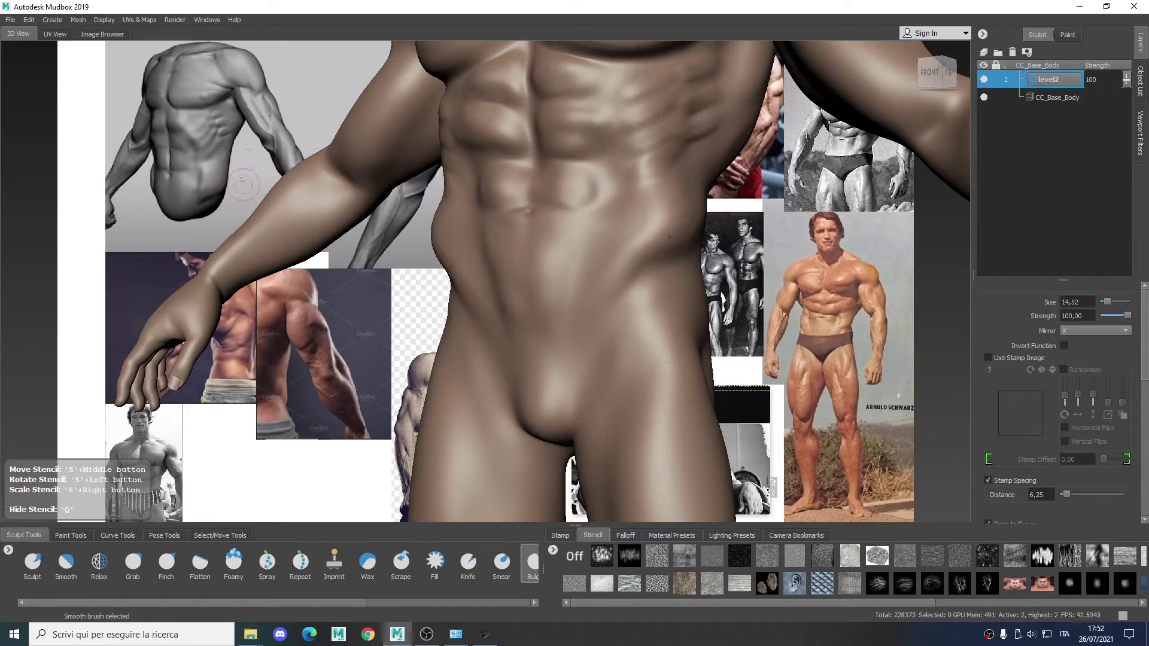
- Bulge the lats and flanks below the armpits with X mirroring at brush size 14,52 and smooth them into the ribs
{"action": "left_click_drag", "start_coordinate": [657, 253], "coordinate": [712, 261], "text": "alt"}
{"action": "right_click_drag", "start_coordinate": [688, 239], "coordinate": [559, 173], "text": "alt"}
{"action": "mouse_move", "coordinate": [557, 166]}
{"action": "left_mouse_down", "text": "alt"}
{"action": "mouse_move", "coordinate": [444, 207]}
{"action": "mouse_move", "coordinate": [365, 204]}
{"action": "mouse_move", "coordinate": [519, 216]}
{"action": "left_mouse_up", "text": "alt"}
{"action": "right_click_drag", "start_coordinate": [556, 244], "coordinate": [575, 233], "text": "alt"}
{"action": "left_click_drag", "start_coordinate": [575, 233], "coordinate": [574, 238], "text": "alt"}
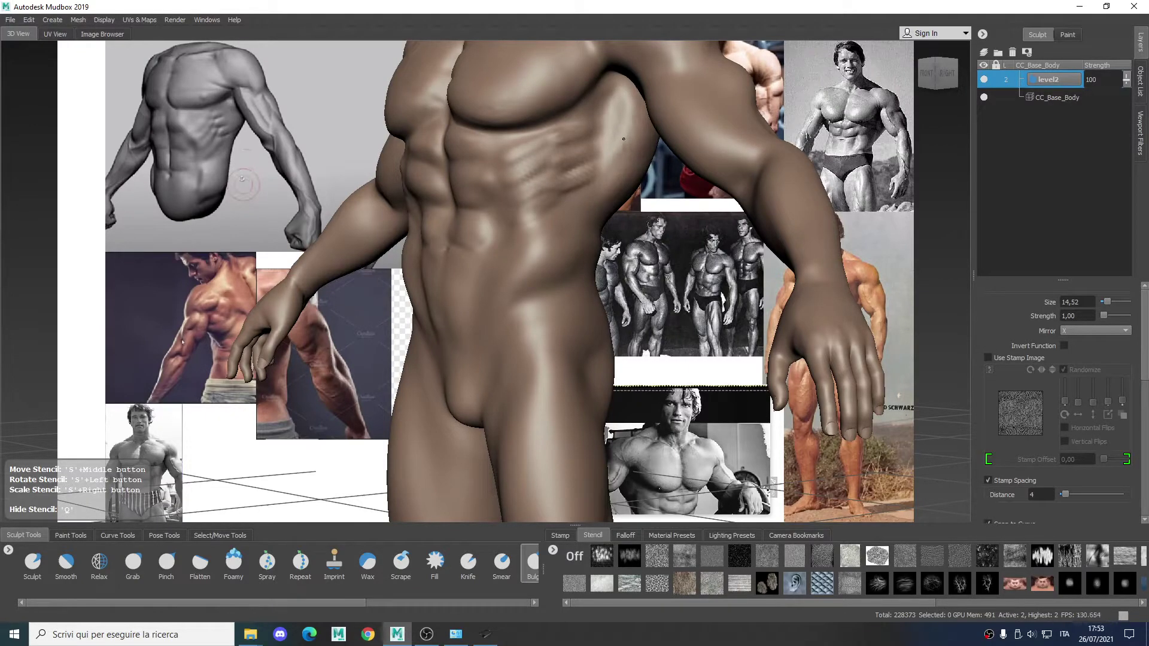
{"action": "key", "text": "shift"}
{"action": "mouse_move", "coordinate": [629, 127]}
{"action": "left_mouse_down", "text": "alt"}
{"action": "mouse_move", "coordinate": [748, 173]}
{"action": "mouse_move", "coordinate": [637, 187]}
{"action": "mouse_move", "coordinate": [702, 206]}
{"action": "mouse_move", "coordinate": [640, 207]}
{"action": "mouse_move", "coordinate": [661, 181]}
{"action": "mouse_move", "coordinate": [645, 165]}
{"action": "left_mouse_up", "text": "alt"}
{"action": "key", "text": "shift"}
{"action": "key", "text": "shift"}
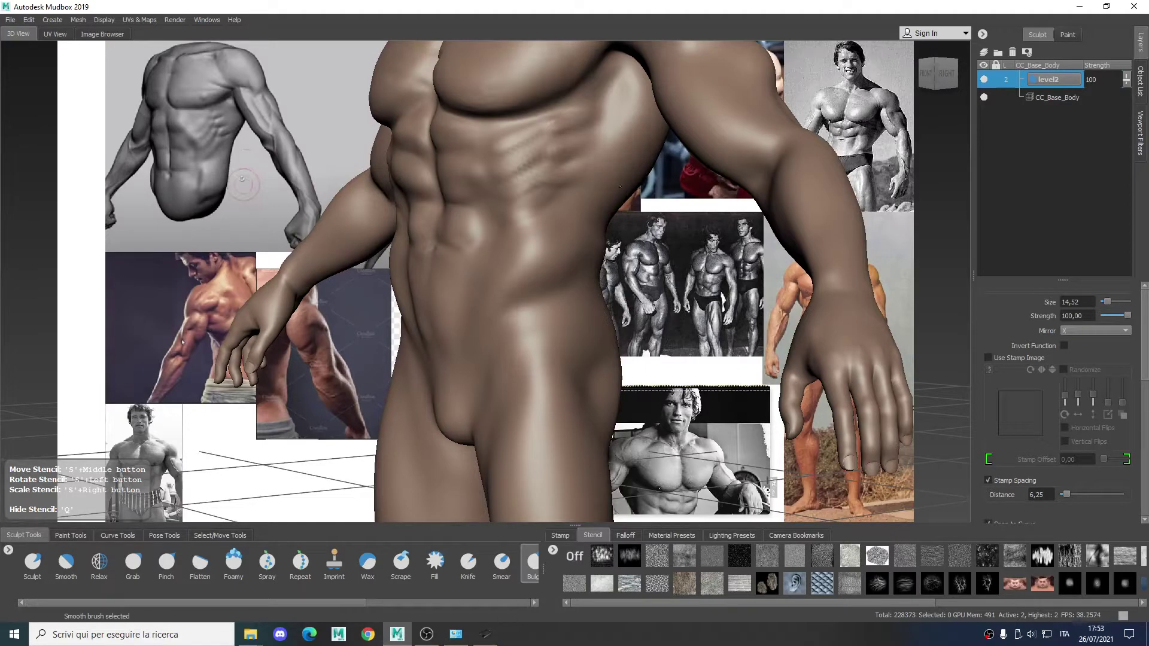
{"action": "left_click_drag", "start_coordinate": [612, 211], "coordinate": [671, 238], "text": "alt"}
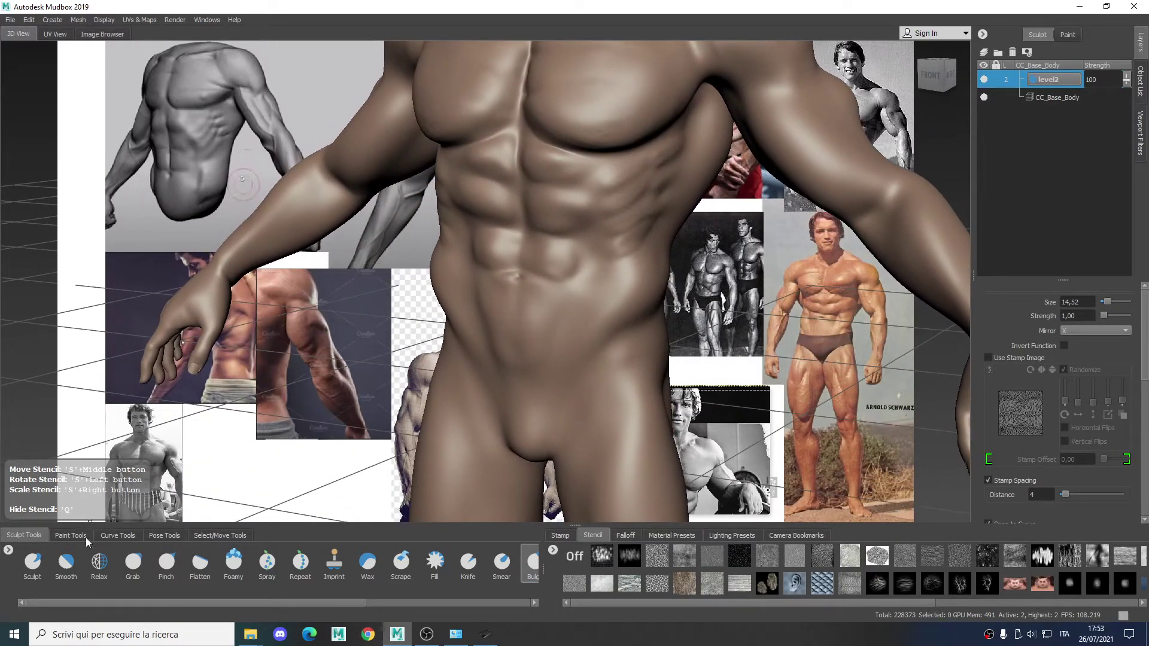
- Reshape the waist and flank outline with the X-mirrored Grab brush at size 14,52, smoothing the sides
{"action": "left_click", "coordinate": [132, 562]}
{"action": "left_click_drag", "start_coordinate": [395, 335], "coordinate": [591, 218], "text": "alt"}
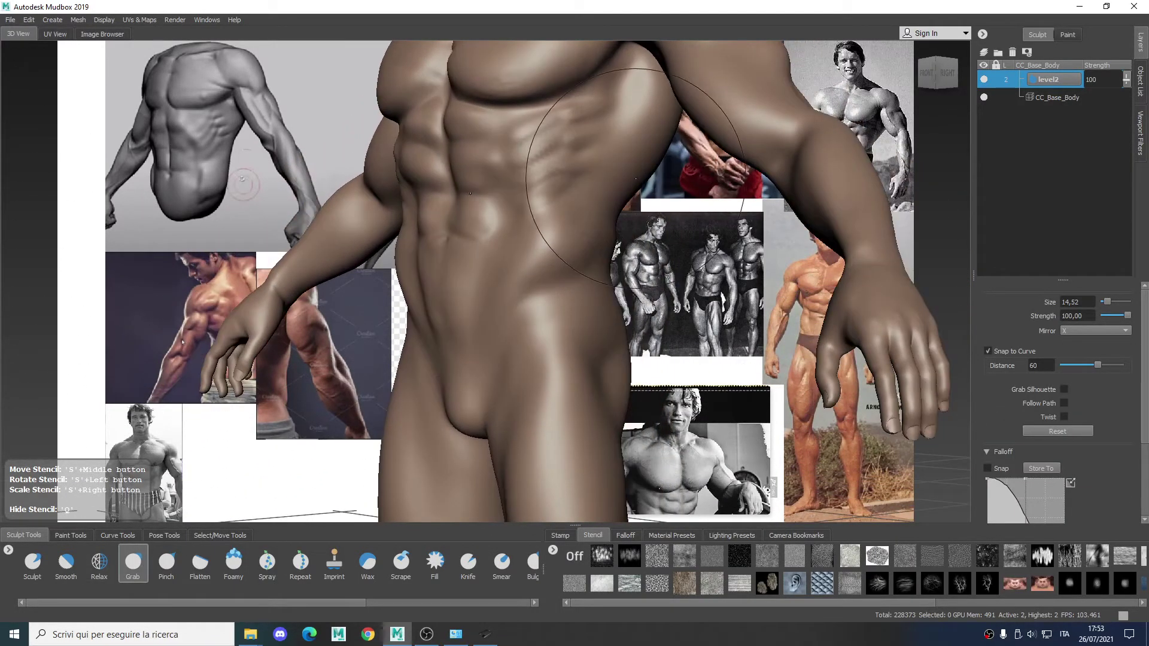
{"action": "left_click_drag", "start_coordinate": [633, 173], "coordinate": [267, 173], "text": "alt"}
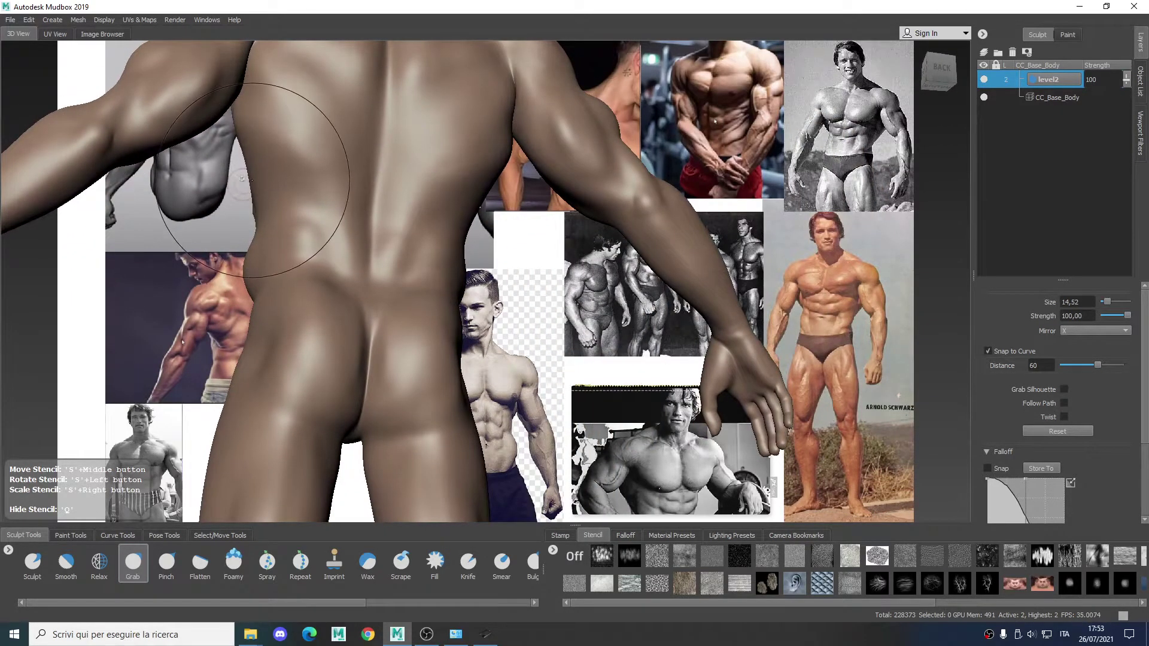
{"action": "mouse_move", "coordinate": [282, 152]}
{"action": "left_mouse_down", "text": "alt"}
{"action": "mouse_move", "coordinate": [591, 221]}
{"action": "mouse_move", "coordinate": [602, 145]}
{"action": "mouse_move", "coordinate": [625, 159]}
{"action": "mouse_move", "coordinate": [566, 217]}
{"action": "left_mouse_up", "text": "alt"}
{"action": "key", "text": "shift"}
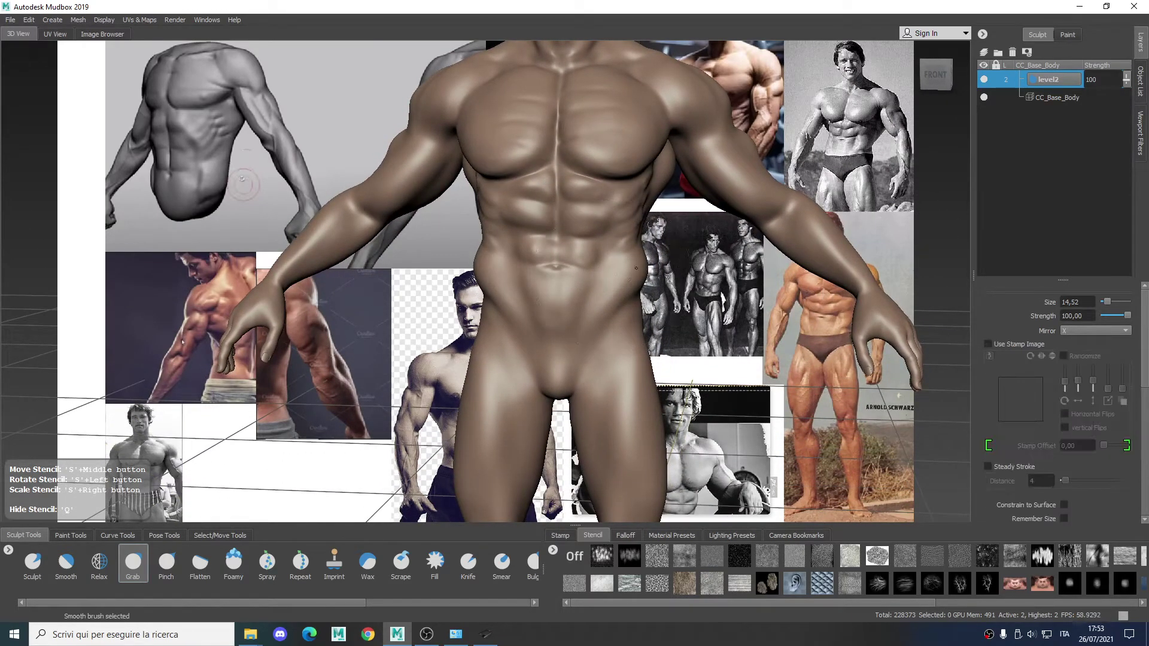
{"action": "left_click_drag", "start_coordinate": [636, 274], "coordinate": [634, 274], "text": "alt"}
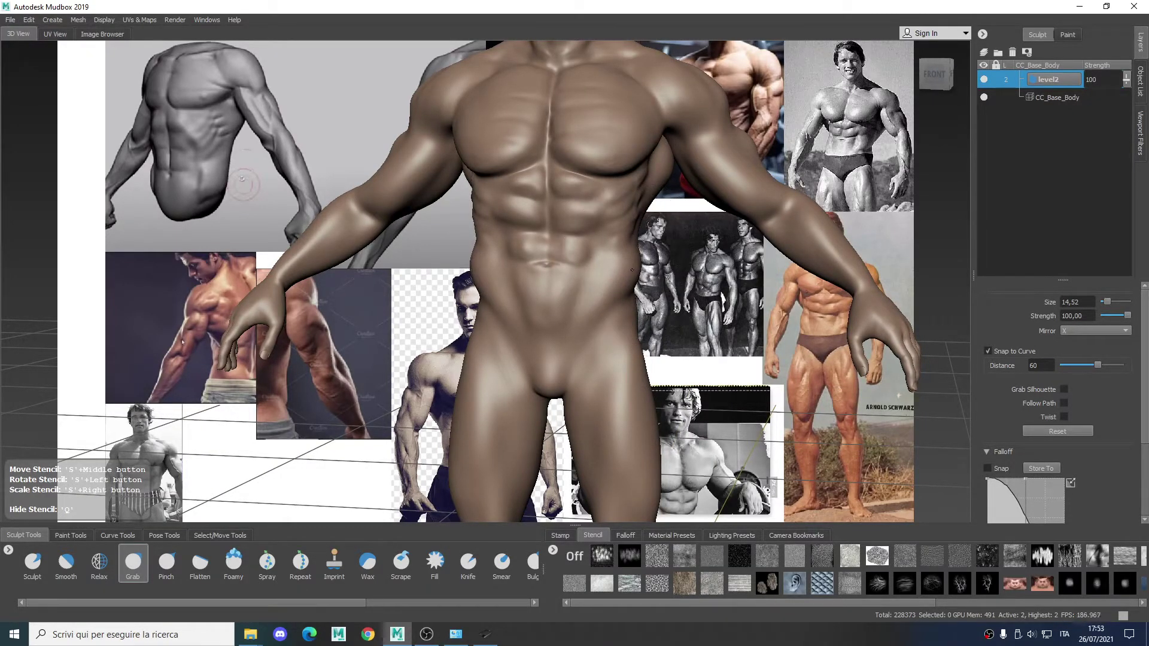
{"action": "mouse_move", "coordinate": [623, 323]}
{"action": "left_mouse_down"}
{"action": "mouse_move", "coordinate": [715, 122]}
{"action": "mouse_move", "coordinate": [338, 300]}
{"action": "left_mouse_up"}
- Raise the outer upper-arm muscle below the deltoid with the X-mirrored Bulge brush at size 7,86 and smooth it
{"action": "right_click_drag", "start_coordinate": [338, 299], "coordinate": [491, 258], "text": "alt"}
{"action": "middle_click_drag", "start_coordinate": [491, 258], "coordinate": [658, 311], "text": "alt"}
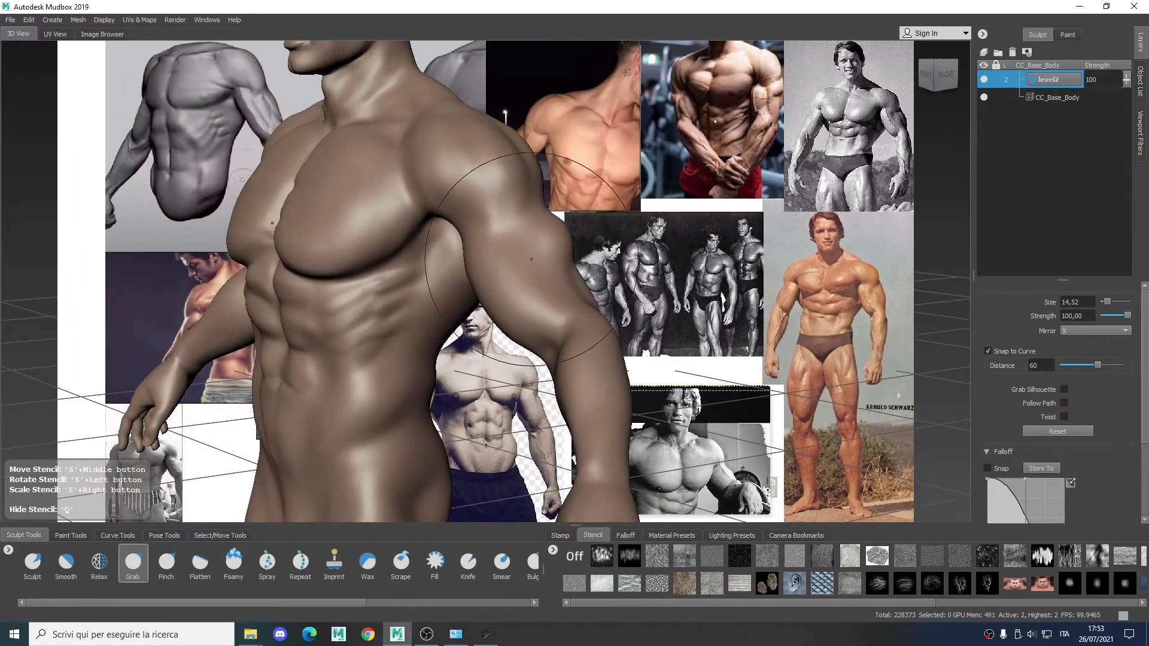
{"action": "right_click_drag", "start_coordinate": [529, 264], "coordinate": [580, 333], "text": "alt"}
{"action": "left_click_drag", "start_coordinate": [506, 310], "coordinate": [556, 315], "text": "alt"}
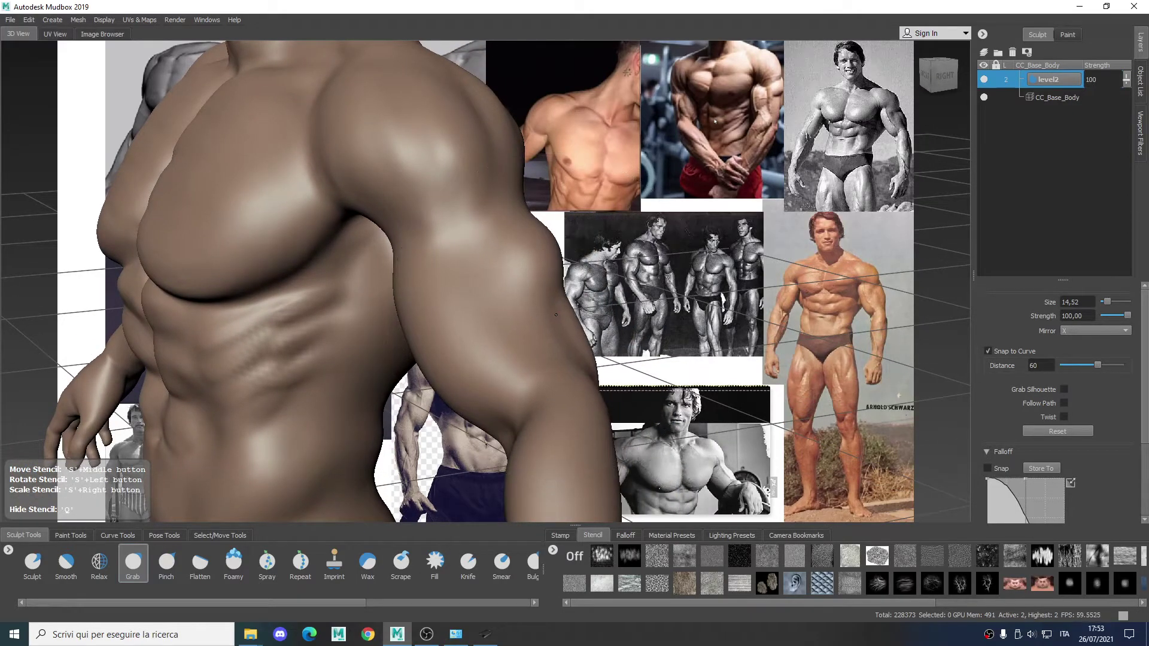
{"action": "key", "text": "shift"}
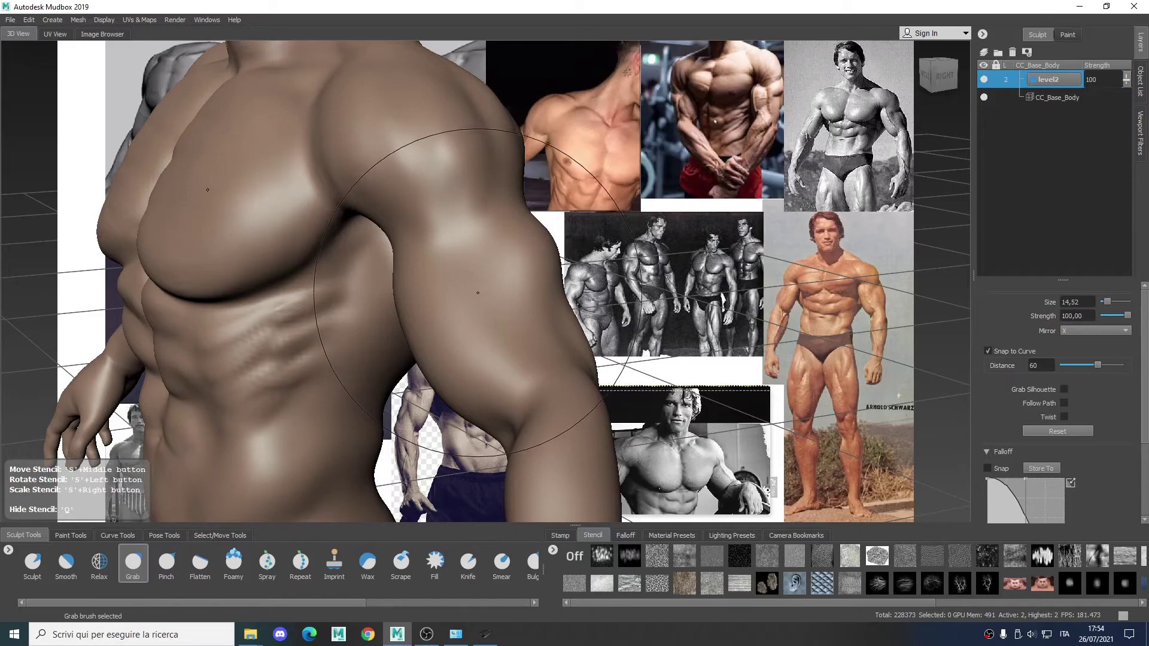
{"action": "key", "text": "b"}
{"action": "left_click_drag", "start_coordinate": [488, 276], "coordinate": [451, 298]}
{"action": "left_click", "coordinate": [531, 562]}
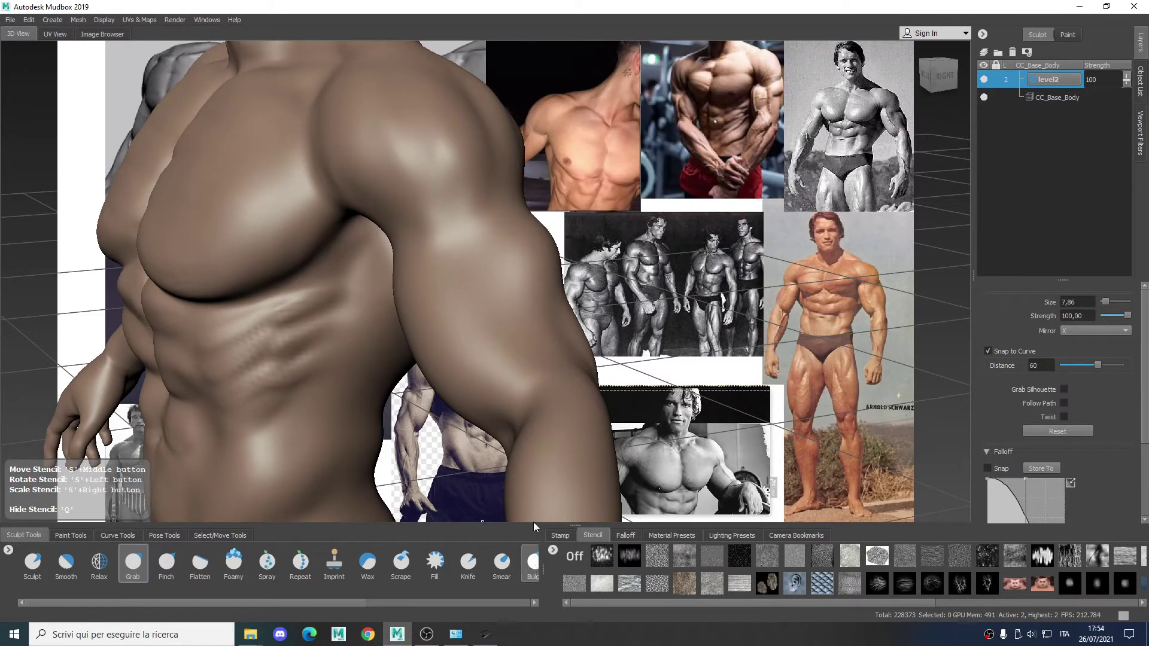
{"action": "left_click_drag", "start_coordinate": [514, 185], "coordinate": [514, 186]}
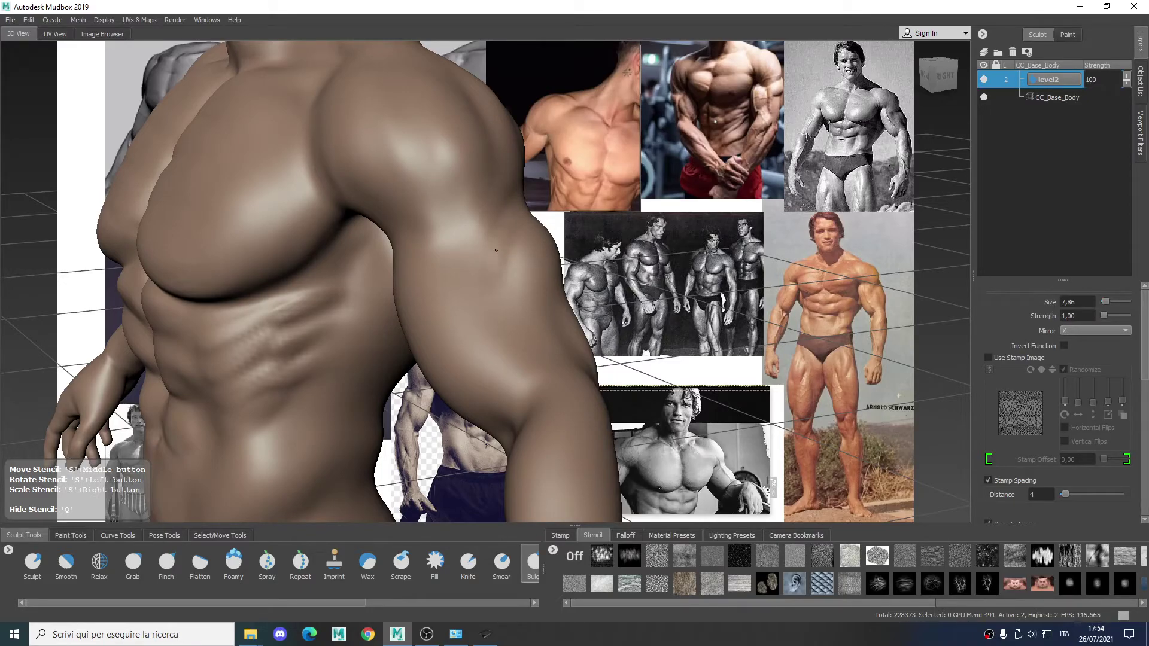
{"action": "key", "text": "shift"}
{"action": "left_click_drag", "start_coordinate": [506, 284], "coordinate": [504, 292]}
- Extend the outer upper-arm muscle toward the elbow and pinch its crease with X mirroring at size 7,86
{"action": "left_click_drag", "start_coordinate": [487, 335], "coordinate": [395, 273], "text": "alt"}
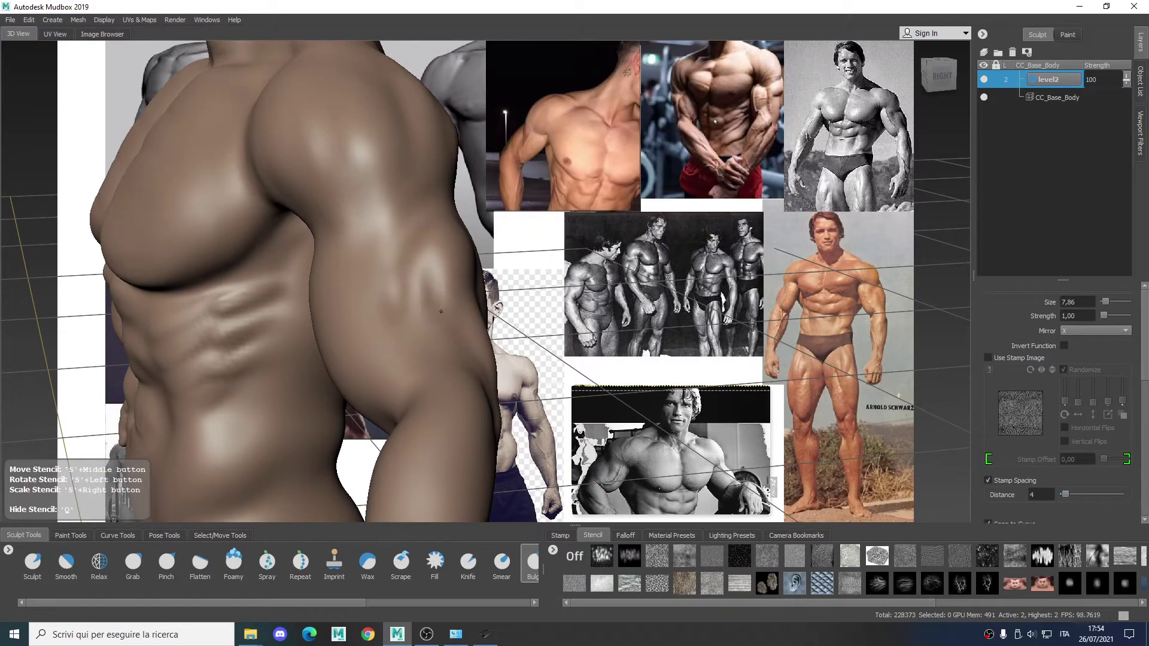
{"action": "left_click_drag", "start_coordinate": [449, 331], "coordinate": [425, 303]}
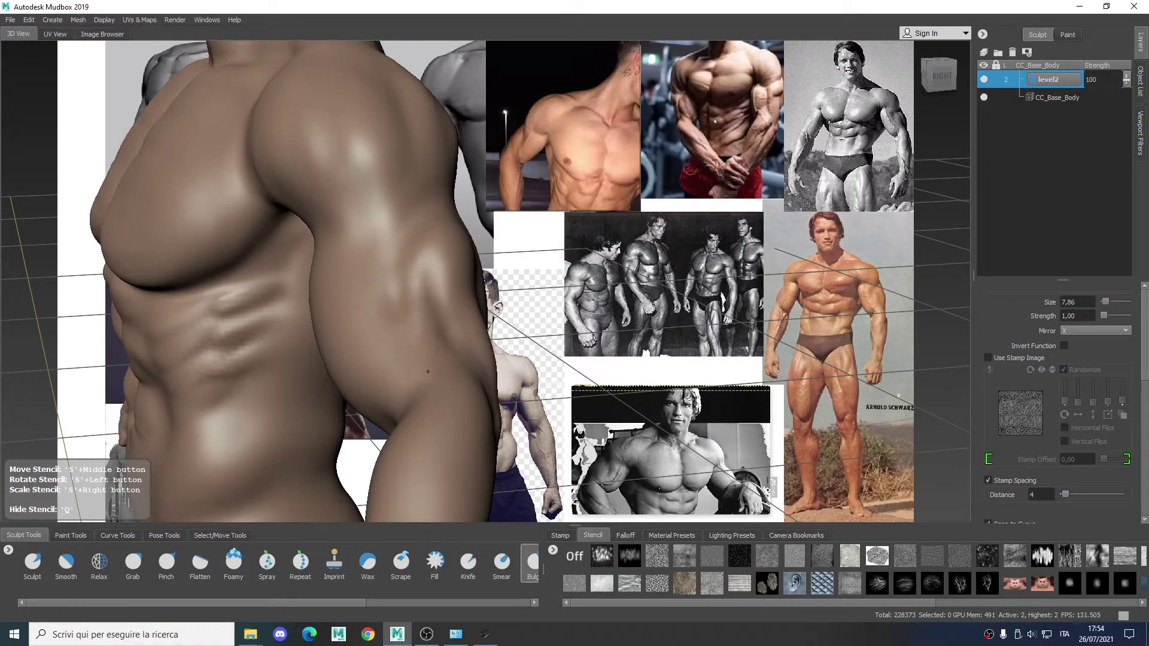
{"action": "left_click_drag", "start_coordinate": [453, 381], "coordinate": [424, 359], "text": "alt"}
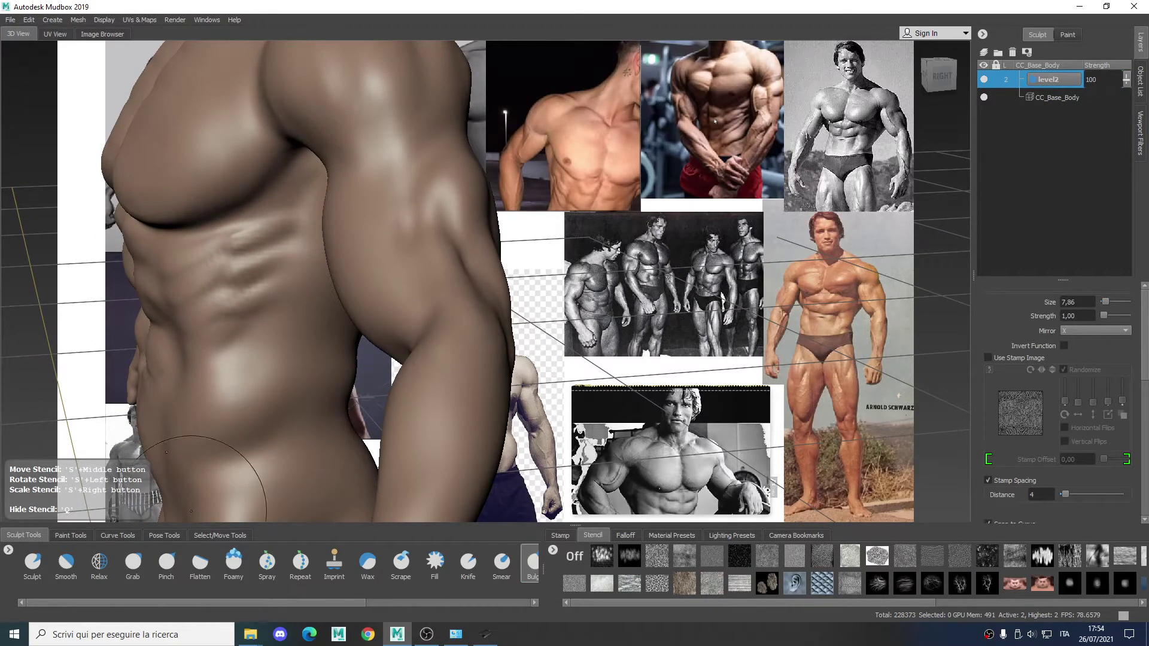
{"action": "left_click", "coordinate": [166, 572]}
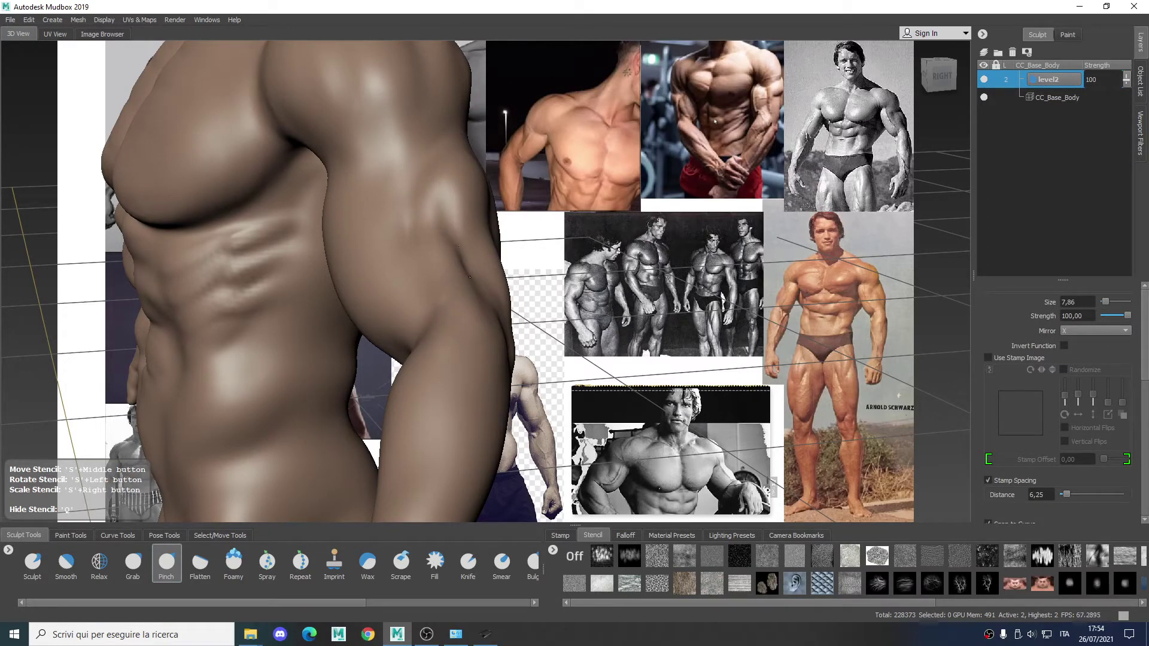
{"action": "left_click_drag", "start_coordinate": [472, 291], "coordinate": [465, 248], "text": "alt"}
- Build up the biceps with the X-mirrored Bulge brush, raising the brush size from 7,86 to 9,29
{"action": "left_click", "coordinate": [532, 564]}
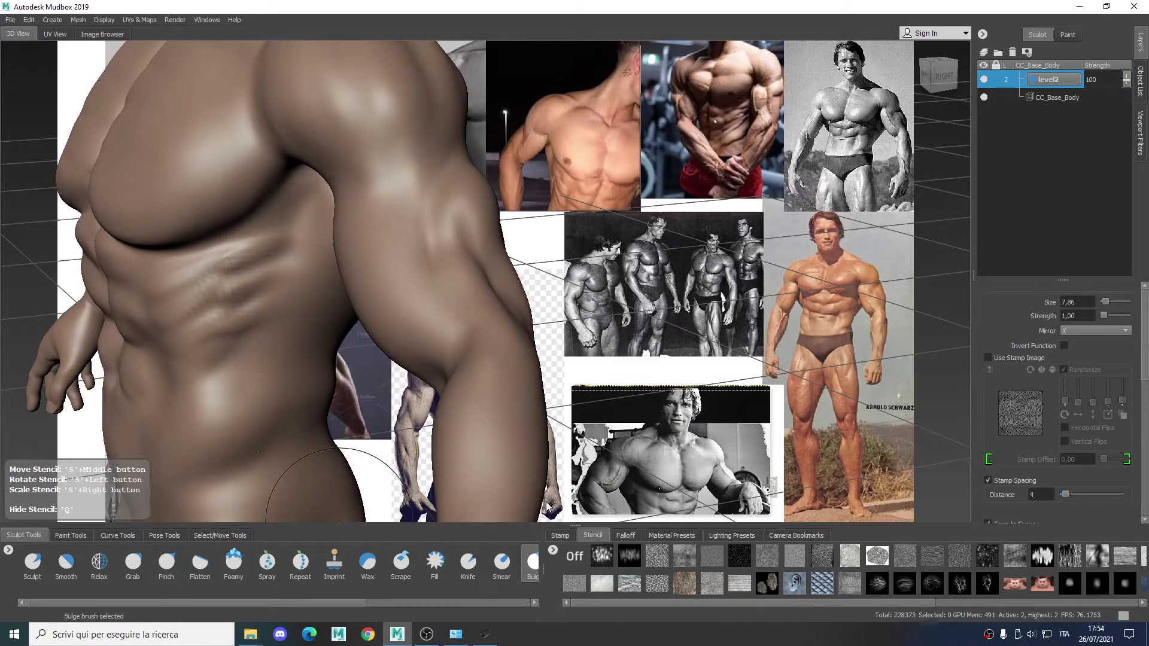
{"action": "mouse_move", "coordinate": [512, 323]}
{"action": "left_mouse_down", "text": "shift"}
{"action": "mouse_move", "coordinate": [511, 287]}
{"action": "mouse_move", "coordinate": [481, 274]}
{"action": "mouse_move", "coordinate": [524, 239]}
{"action": "mouse_move", "coordinate": [561, 267]}
{"action": "mouse_move", "coordinate": [541, 260]}
{"action": "left_mouse_up", "text": "shift"}
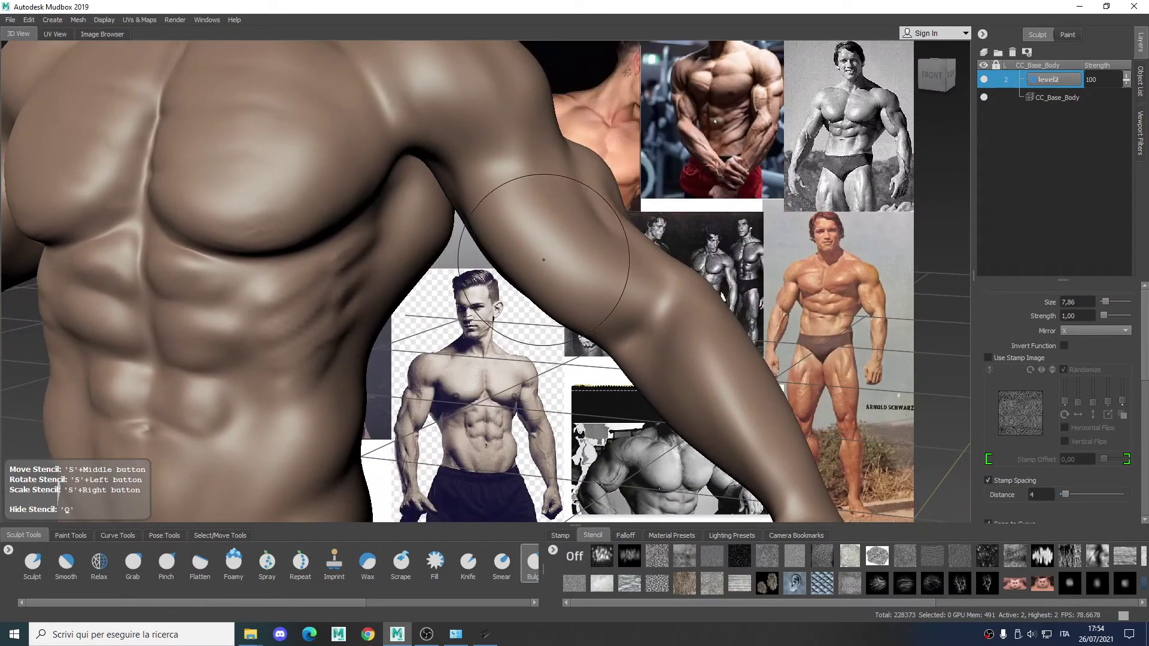
{"action": "left_click_drag", "start_coordinate": [629, 244], "coordinate": [639, 254]}
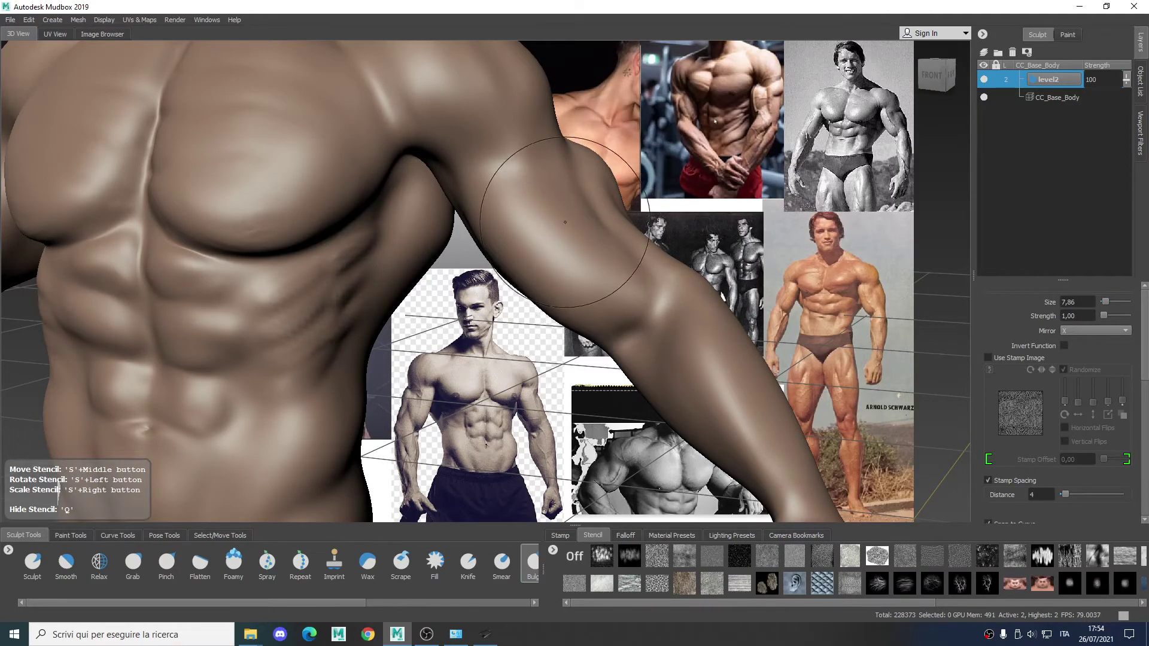
{"action": "mouse_move", "coordinate": [557, 216]}
{"action": "left_mouse_down"}
{"action": "mouse_move", "coordinate": [595, 221]}
{"action": "mouse_move", "coordinate": [554, 190]}
{"action": "left_mouse_up"}
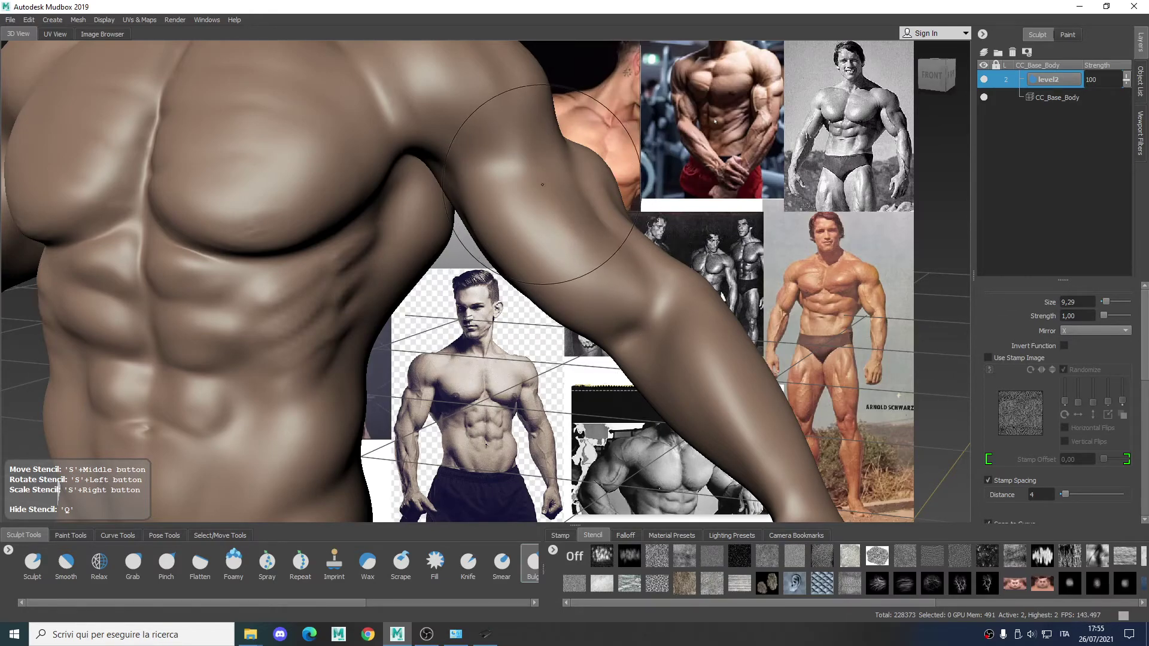
{"action": "left_click_drag", "start_coordinate": [604, 247], "coordinate": [475, 295], "text": "alt"}
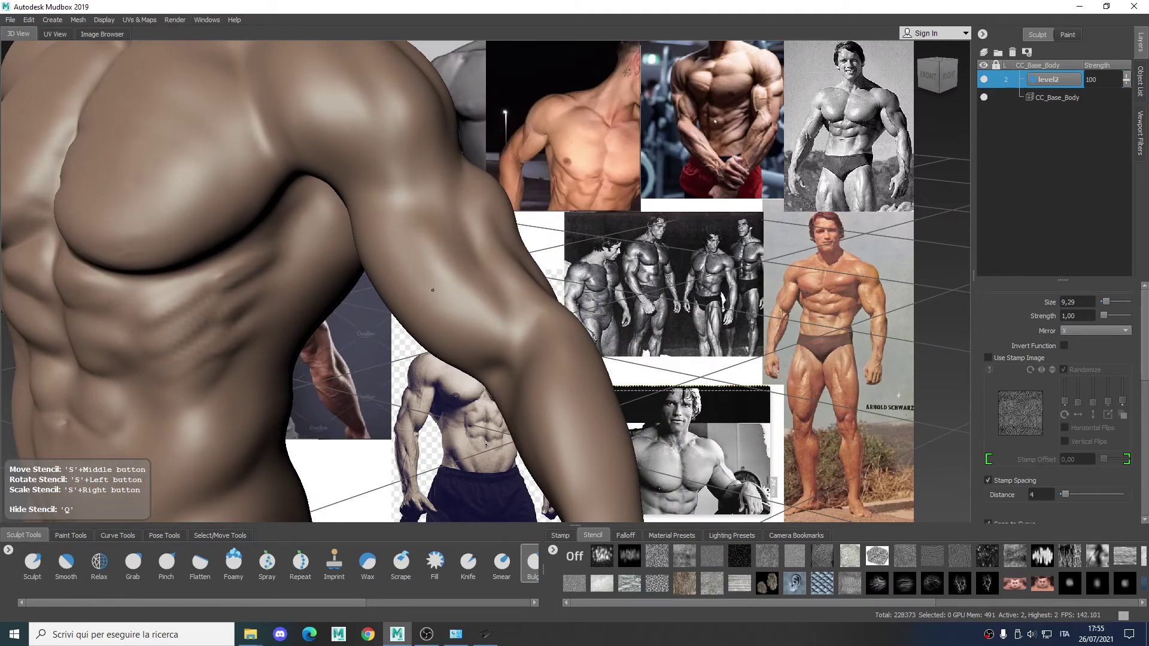
{"action": "right_click_drag", "start_coordinate": [437, 273], "coordinate": [462, 275], "text": "alt"}
{"action": "left_click_drag", "start_coordinate": [463, 275], "coordinate": [671, 186], "text": "alt"}
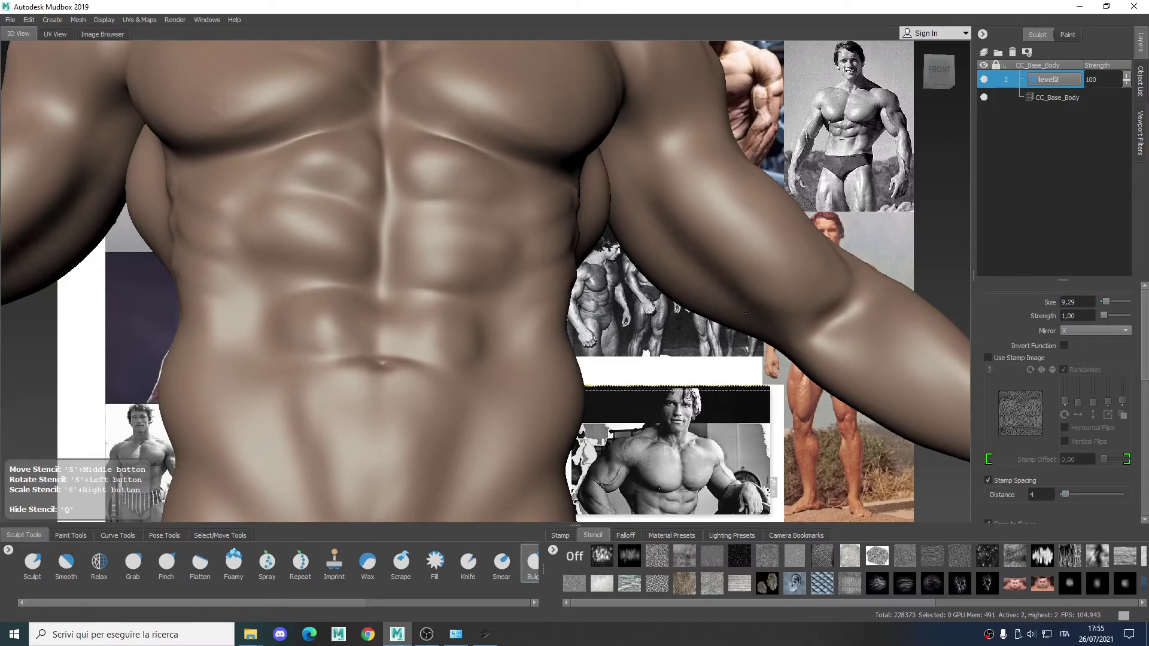
{"action": "mouse_move", "coordinate": [694, 186]}
{"action": "left_mouse_down", "text": "alt"}
{"action": "mouse_move", "coordinate": [472, 252]}
{"action": "mouse_move", "coordinate": [578, 293]}
{"action": "left_mouse_up", "text": "alt"}
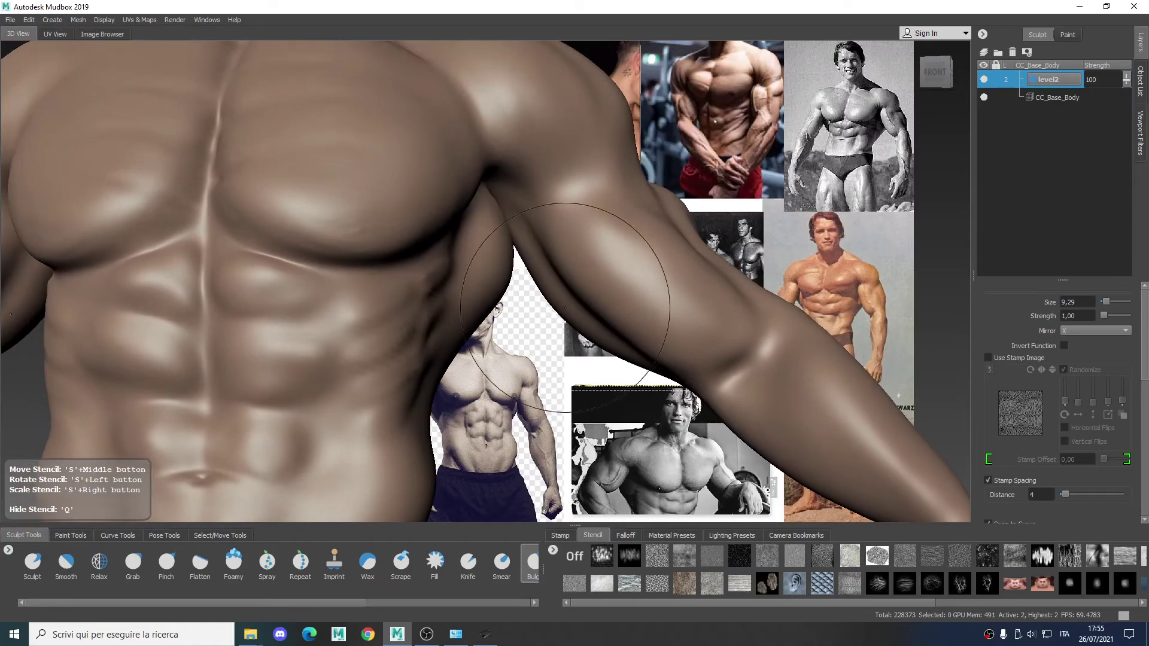
- Sharpen the upper-arm creases toward the elbow with the X-mirrored Pinch brush at size 9,29 and smooth the triceps
{"action": "left_click", "coordinate": [165, 565]}
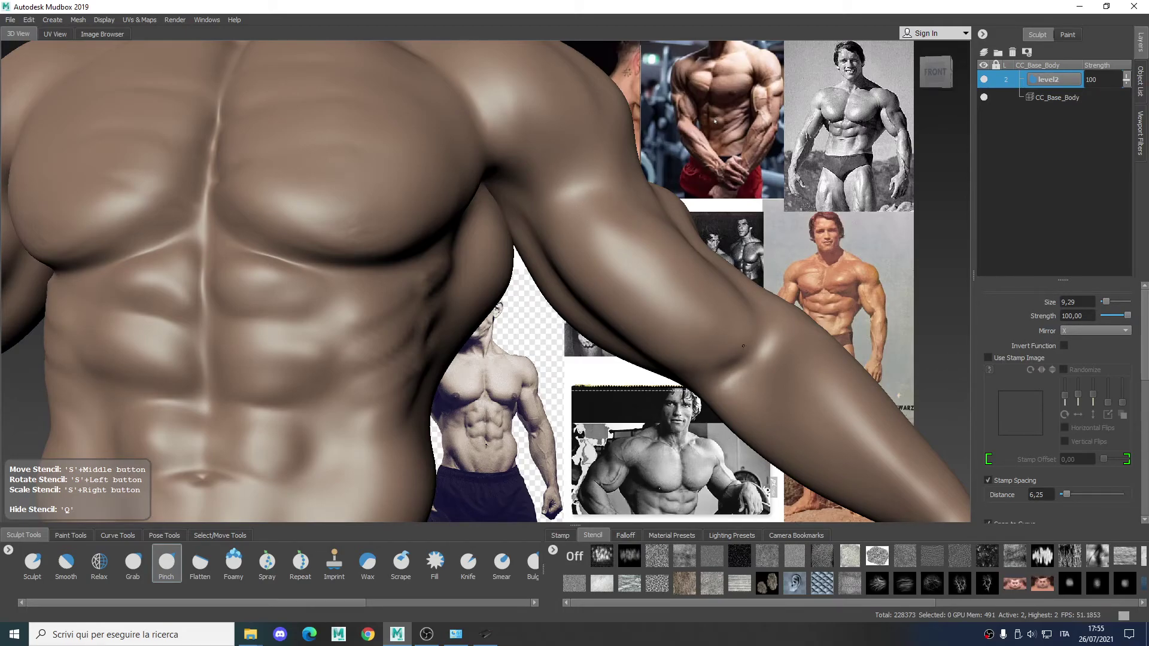
{"action": "left_click_drag", "start_coordinate": [729, 310], "coordinate": [527, 305], "text": "alt"}
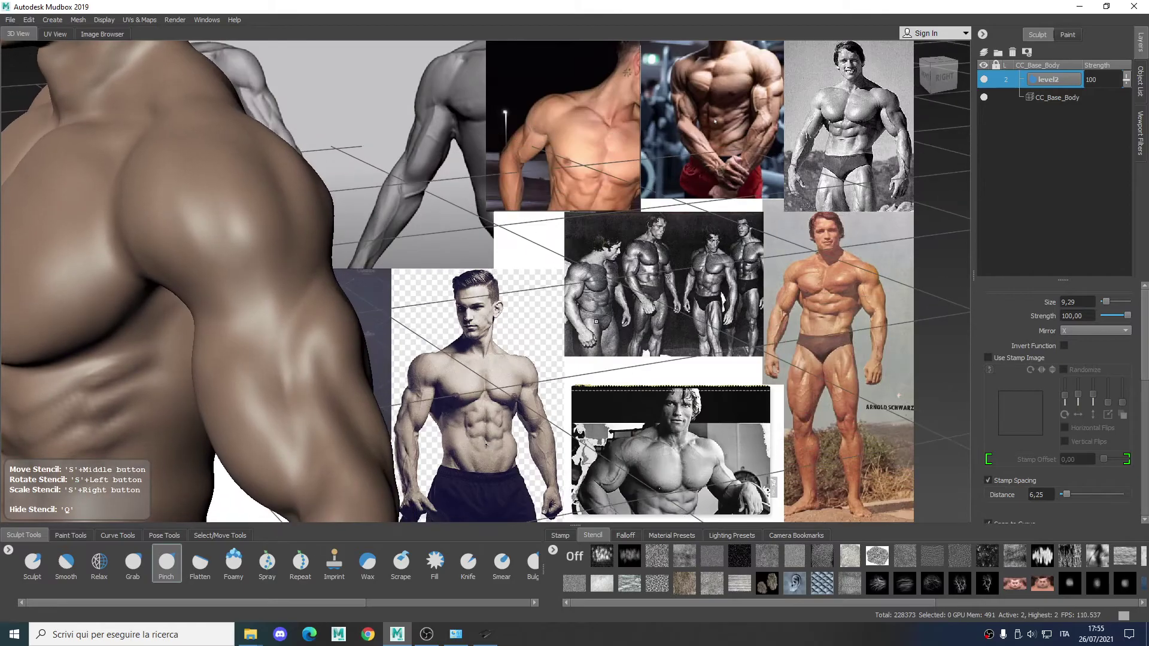
{"action": "right_click_drag", "start_coordinate": [526, 305], "coordinate": [443, 252], "text": "alt"}
{"action": "mouse_move", "coordinate": [443, 251]}
{"action": "left_mouse_down", "text": "alt"}
{"action": "mouse_move", "coordinate": [528, 243]}
{"action": "mouse_move", "coordinate": [243, 181]}
{"action": "mouse_move", "coordinate": [262, 256]}
{"action": "left_mouse_up", "text": "alt"}
{"action": "right_click_drag", "start_coordinate": [262, 257], "coordinate": [297, 194], "text": "alt"}
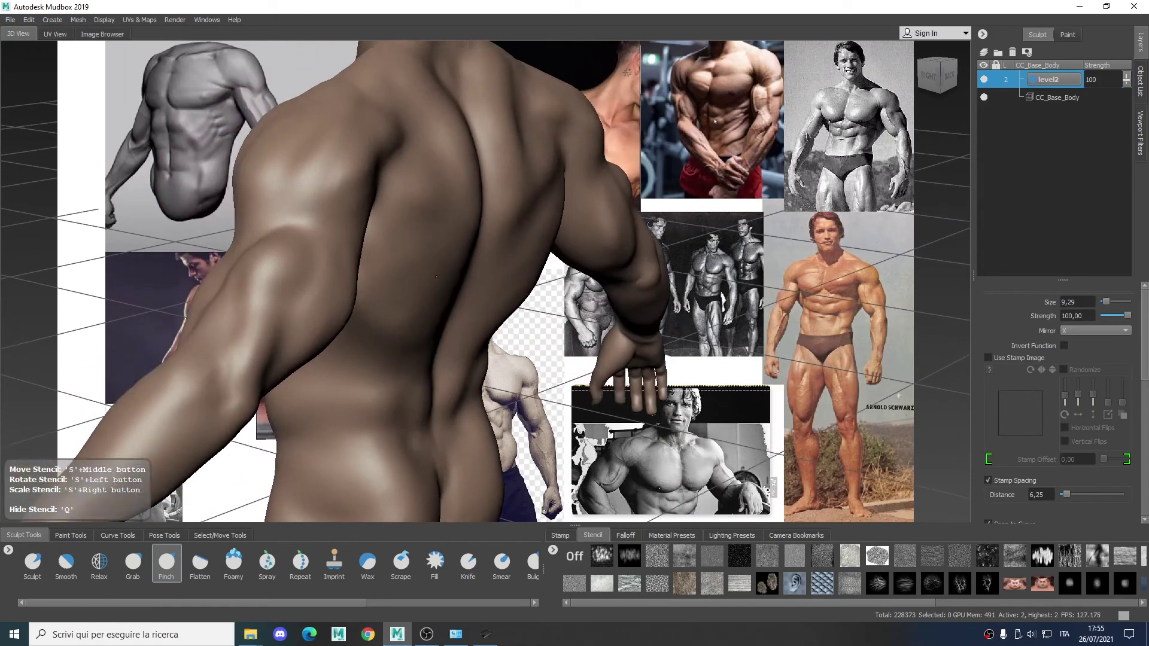
{"action": "middle_click_drag", "start_coordinate": [296, 195], "coordinate": [403, 264], "text": "alt"}
{"action": "left_click_drag", "start_coordinate": [403, 263], "coordinate": [394, 277], "text": "shift"}
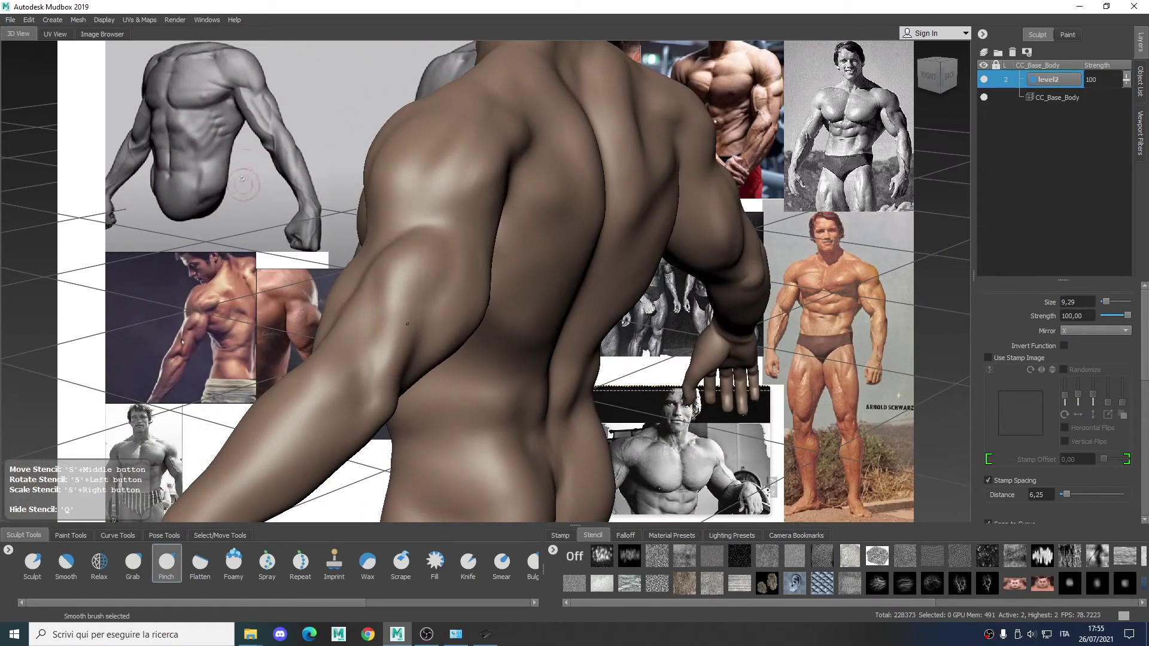
{"action": "left_click_drag", "start_coordinate": [405, 330], "coordinate": [400, 500], "text": "alt"}
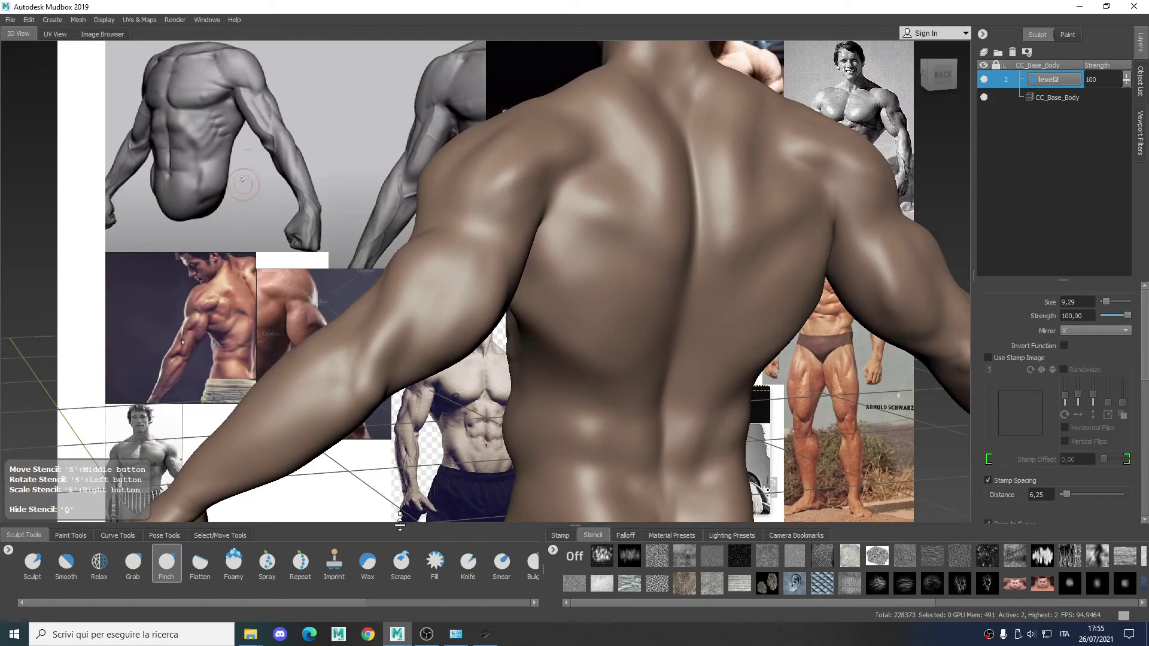
- Add narrow ridges to the triceps with the X-mirrored Bulge brush at size 4,14, then pinch and smooth them
{"action": "left_click", "coordinate": [528, 560]}
{"action": "mouse_move", "coordinate": [436, 296]}
{"action": "left_mouse_down"}
{"action": "mouse_move", "coordinate": [426, 300]}
{"action": "mouse_move", "coordinate": [441, 279]}
{"action": "left_mouse_up"}
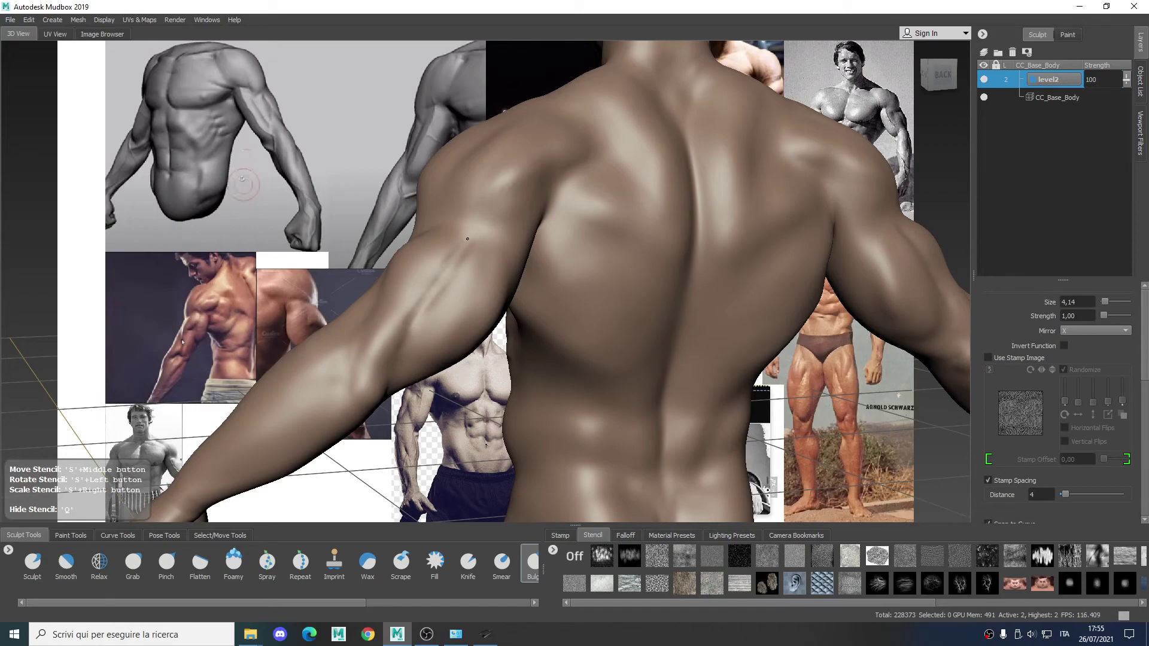
{"action": "left_click", "coordinate": [166, 561]}
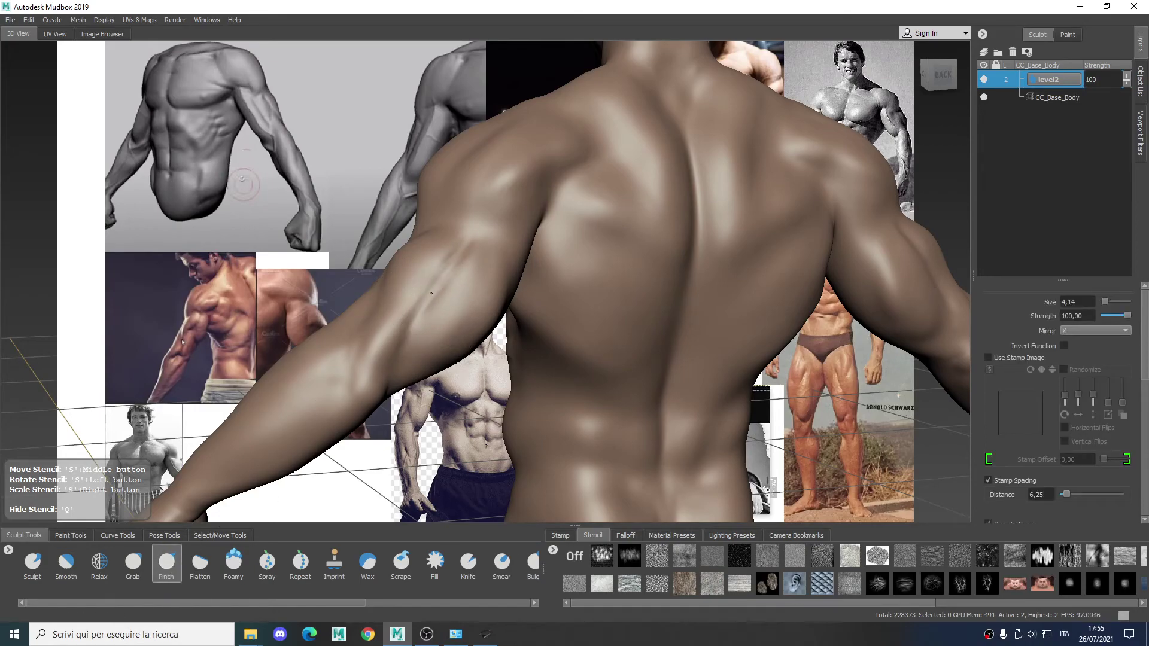
{"action": "left_click_drag", "start_coordinate": [449, 262], "coordinate": [466, 245], "text": "alt"}
{"action": "key", "text": "shift"}
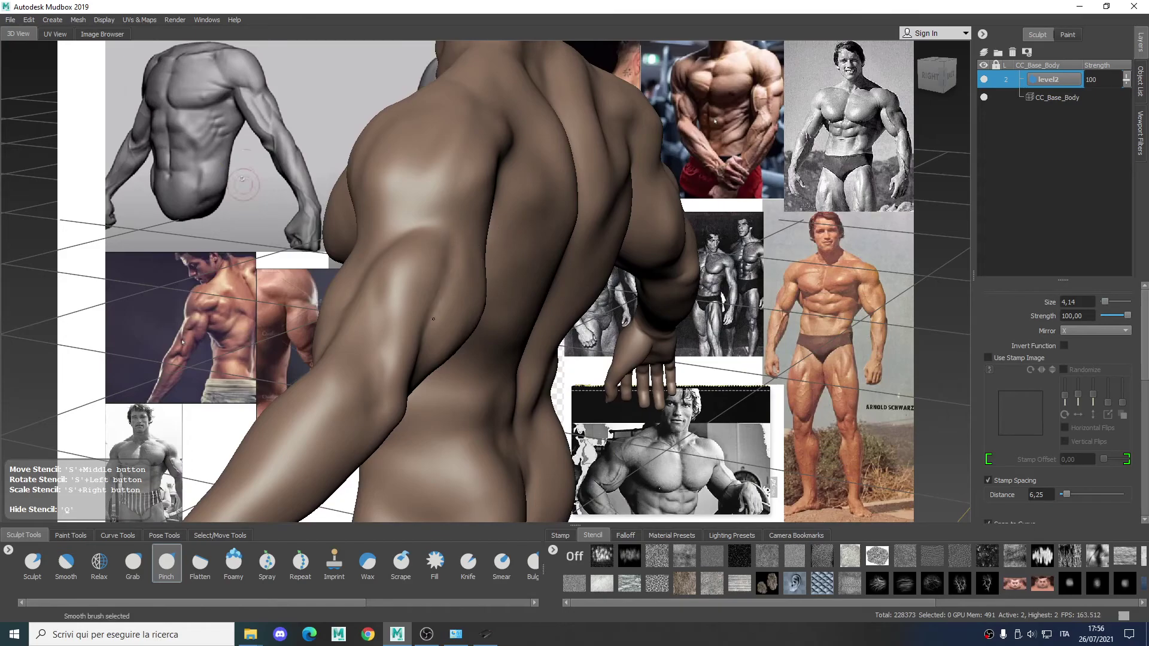
{"action": "left_click_drag", "start_coordinate": [426, 337], "coordinate": [427, 399], "text": "alt"}
- Examine the whole figure from the front and sides to compare its torso, arms and legs with the reference images
{"action": "left_click_drag", "start_coordinate": [407, 357], "coordinate": [519, 236], "text": "alt"}
{"action": "middle_click_drag", "start_coordinate": [533, 389], "coordinate": [505, 222], "text": "alt"}
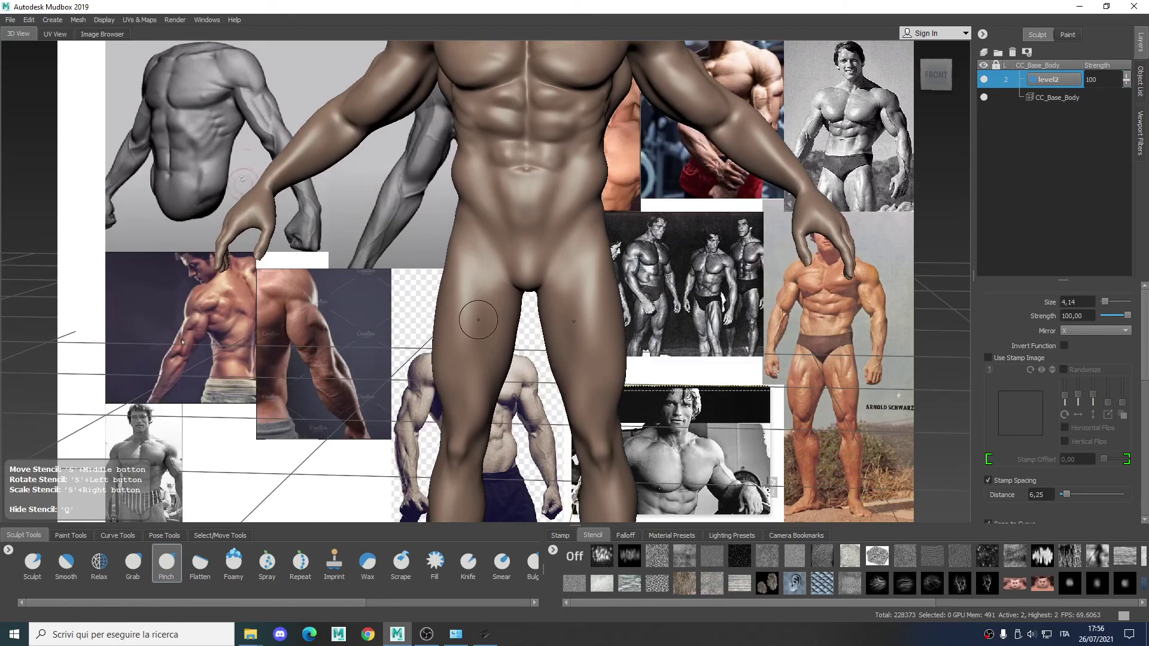
{"action": "right_click_drag", "start_coordinate": [590, 257], "coordinate": [515, 246], "text": "alt"}
{"action": "middle_click_drag", "start_coordinate": [514, 245], "coordinate": [539, 294], "text": "alt"}
{"action": "left_click_drag", "start_coordinate": [538, 293], "coordinate": [473, 261], "text": "alt"}
{"action": "scroll", "coordinate": [473, 261], "scroll_direction": "up", "scroll_amount": 5}
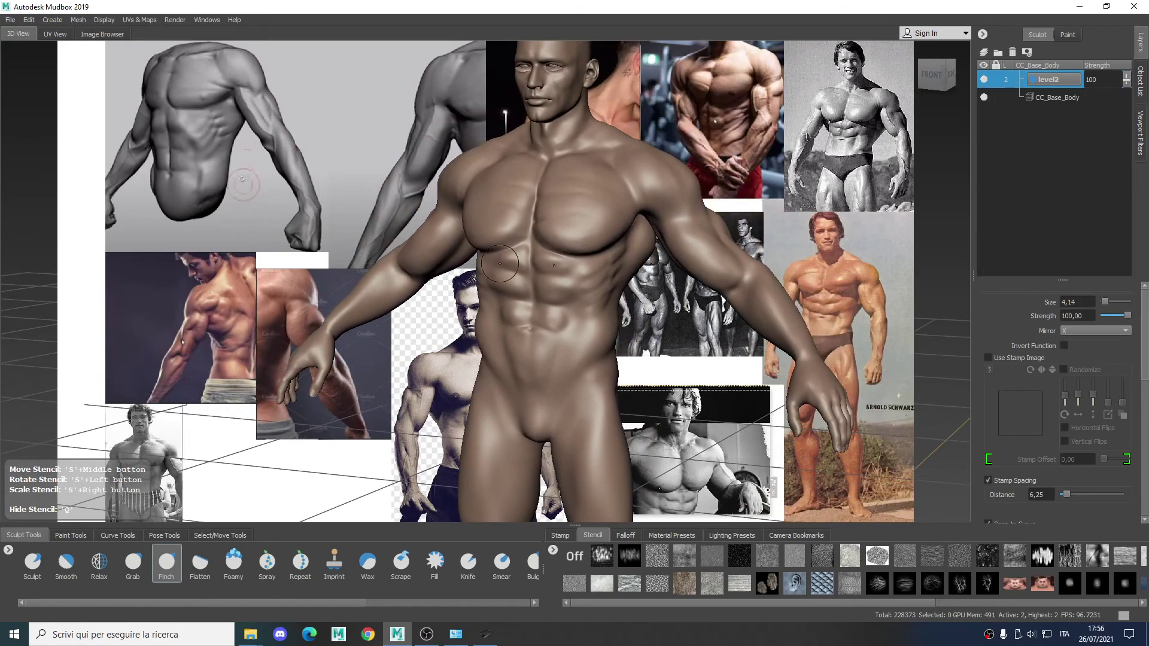
{"action": "left_click_drag", "start_coordinate": [774, 290], "coordinate": [550, 279], "text": "alt"}
{"action": "mouse_move", "coordinate": [550, 278]}
{"action": "middle_mouse_down", "text": "alt"}
{"action": "mouse_move", "coordinate": [574, 215]}
{"action": "mouse_move", "coordinate": [545, 290]}
{"action": "middle_mouse_up", "text": "alt"}
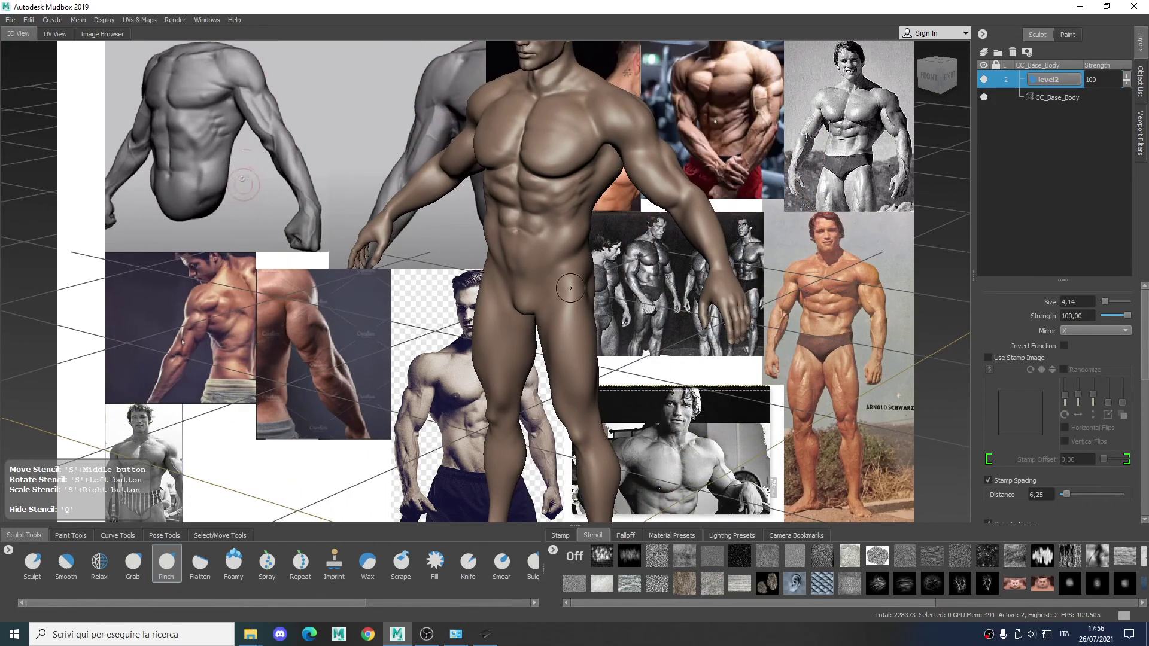
{"action": "left_click_drag", "start_coordinate": [568, 287], "coordinate": [577, 301], "text": "alt"}
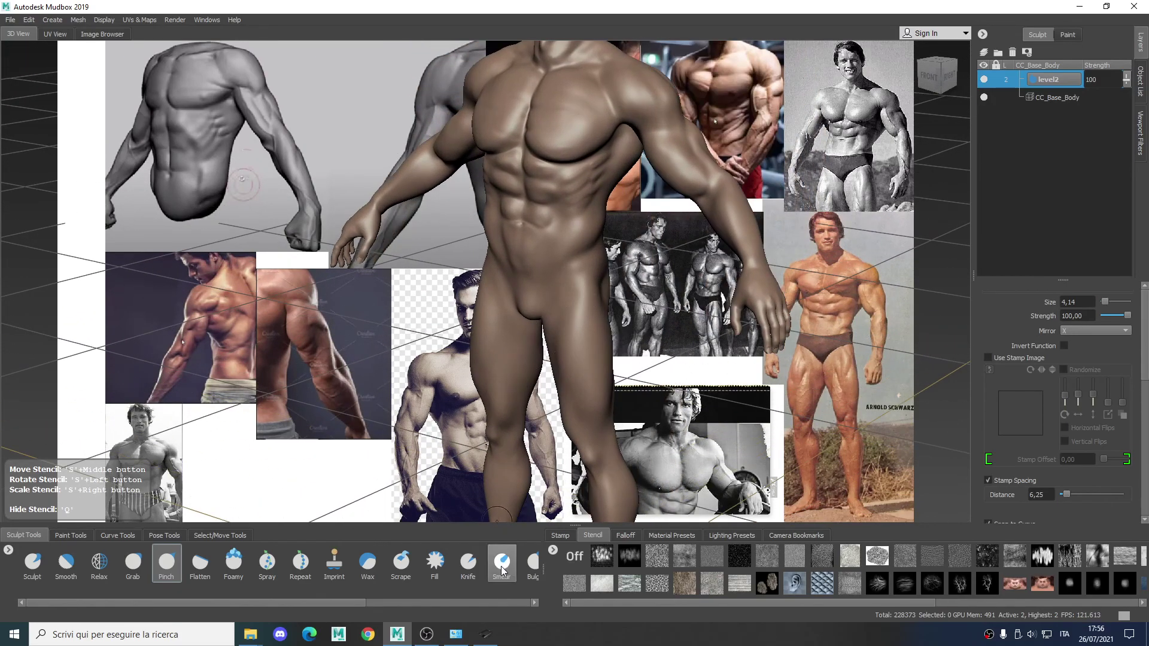
{"action": "left_click", "coordinate": [429, 638]}
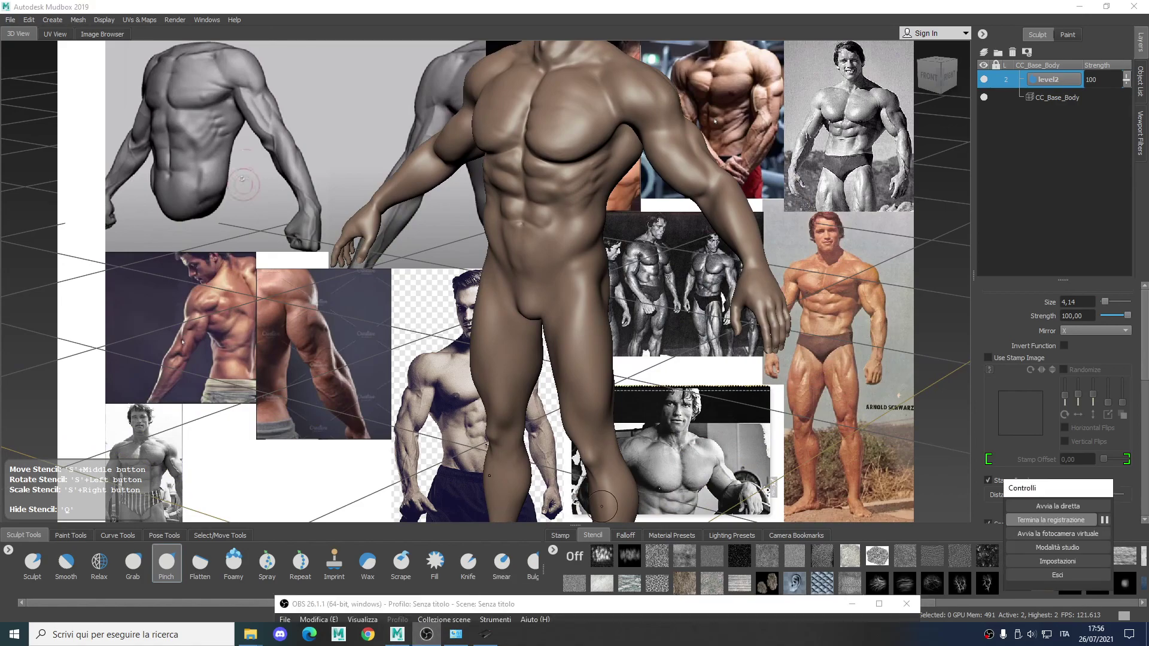